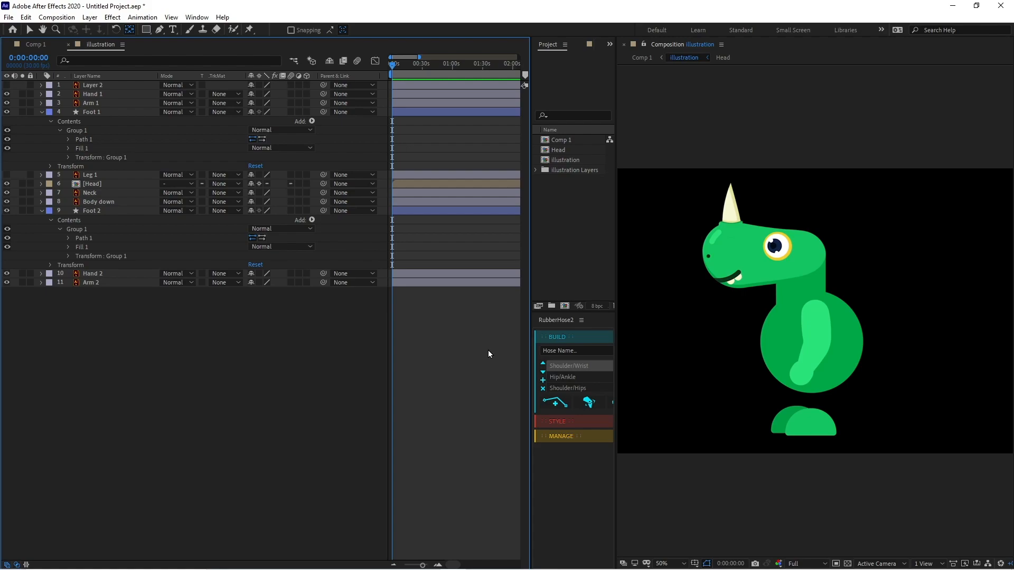
Show the composition rulers and place two horizontal guides, one along the underside of each foot
key(equal)
key(equal)
key(equal)
key(equal)
key(equal)
key(equal)
key(equal)
key(equal)
key(equal)
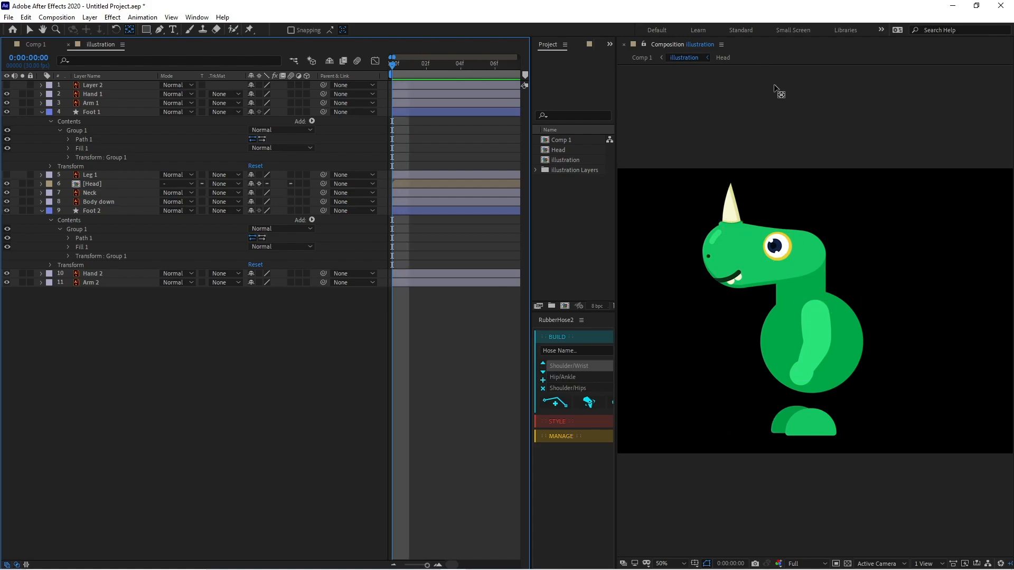
key(ctrl+r)
drag(803, 70, 850, 209)
scroll(848, 444, up, 1)
key(space)
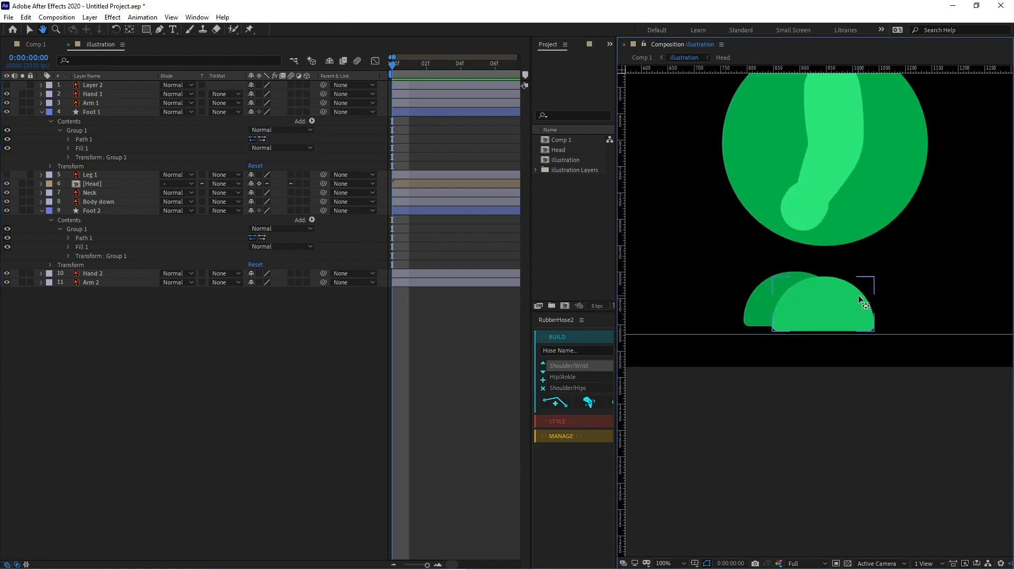
scroll(861, 300, up, 1)
key(space)
drag(840, 301, 844, 318)
drag(722, 371, 723, 366)
drag(764, 70, 755, 355)
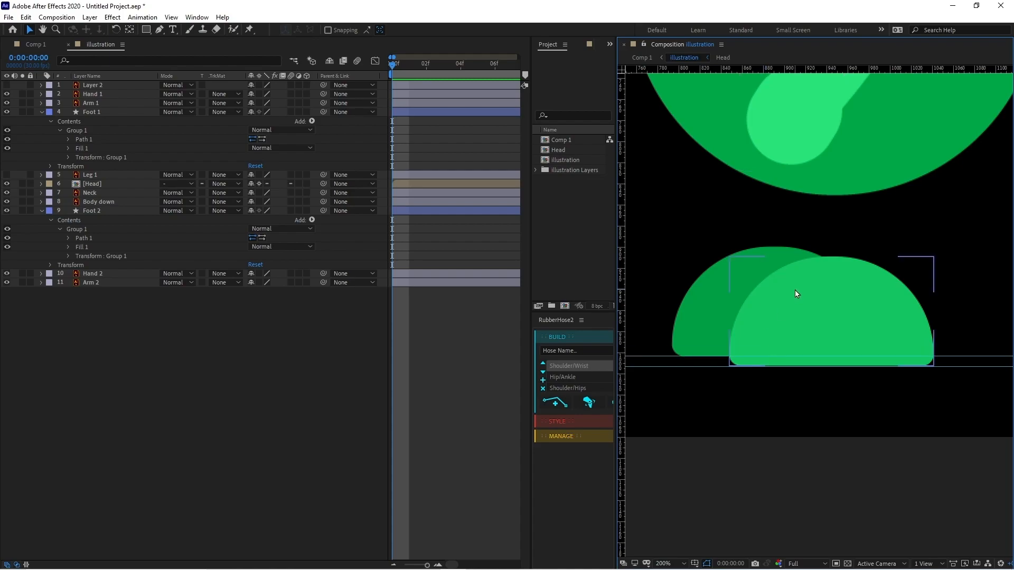
Set position and rotation keyframes on the Foot 1 layer at 0:00:00:00
scroll(793, 294, down, 2)
key(space)
drag(845, 286, 813, 321)
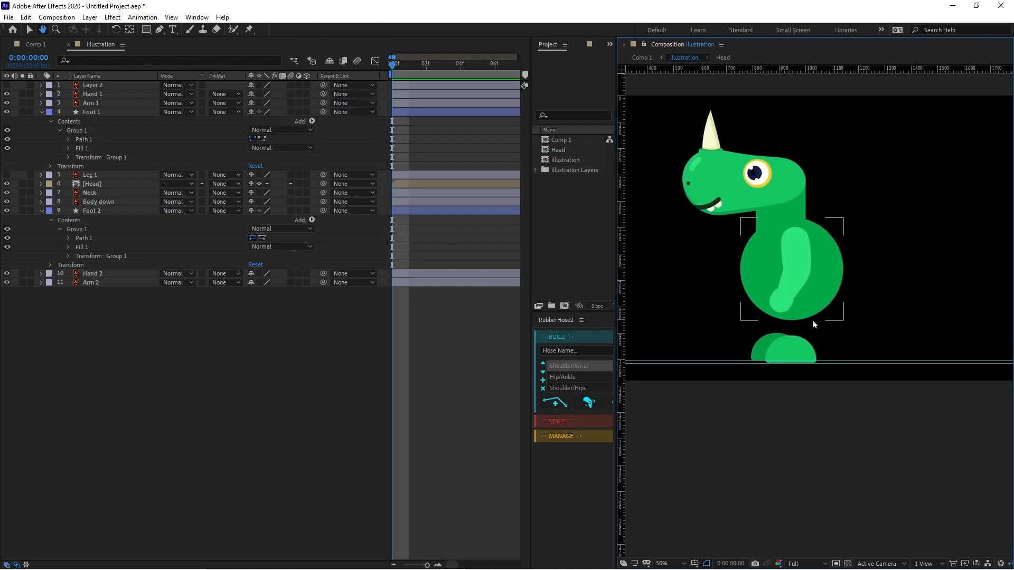
click(799, 350)
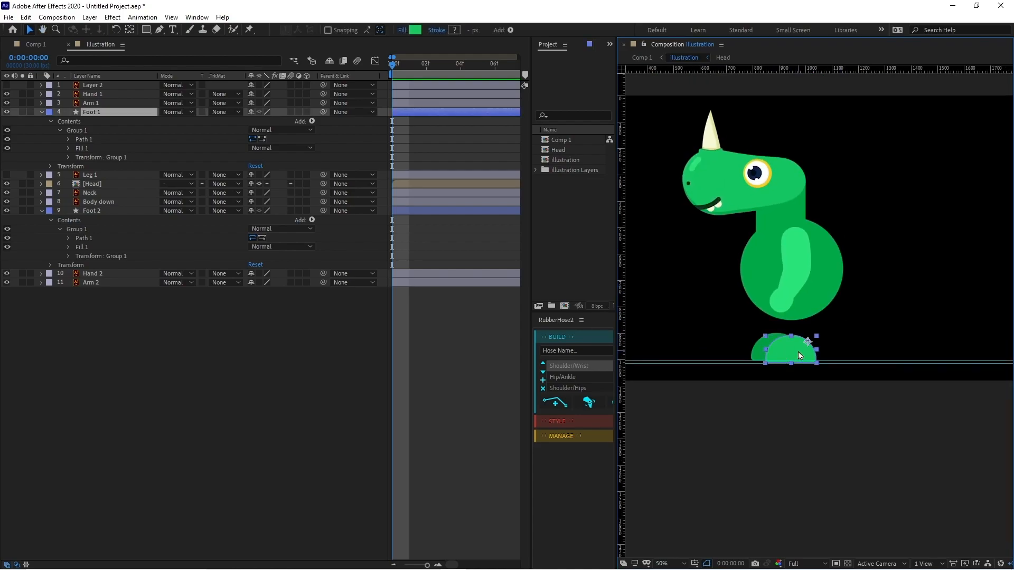
scroll(802, 353, up, 2)
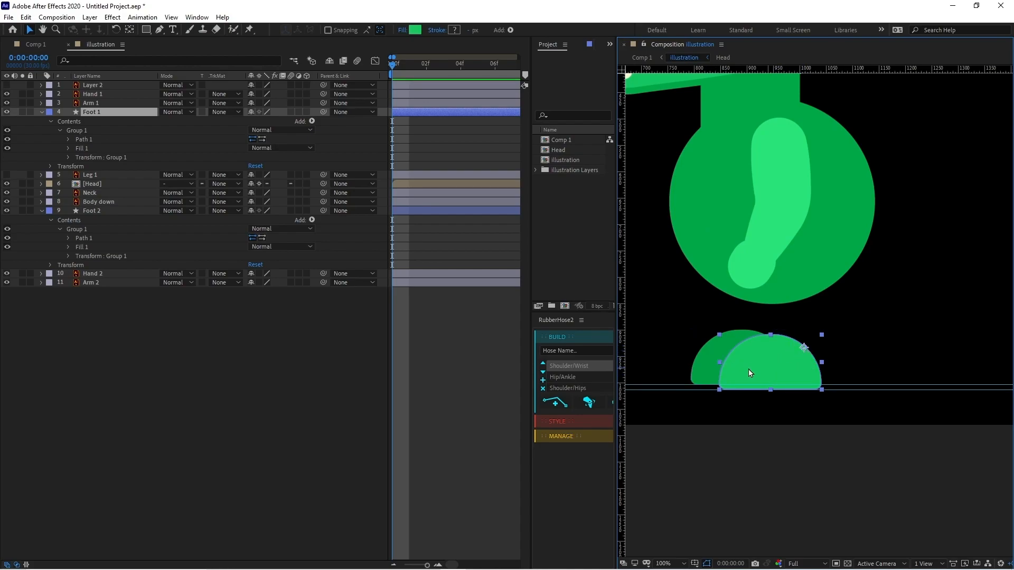
click(779, 355)
click(792, 353)
key(p)
click(67, 121)
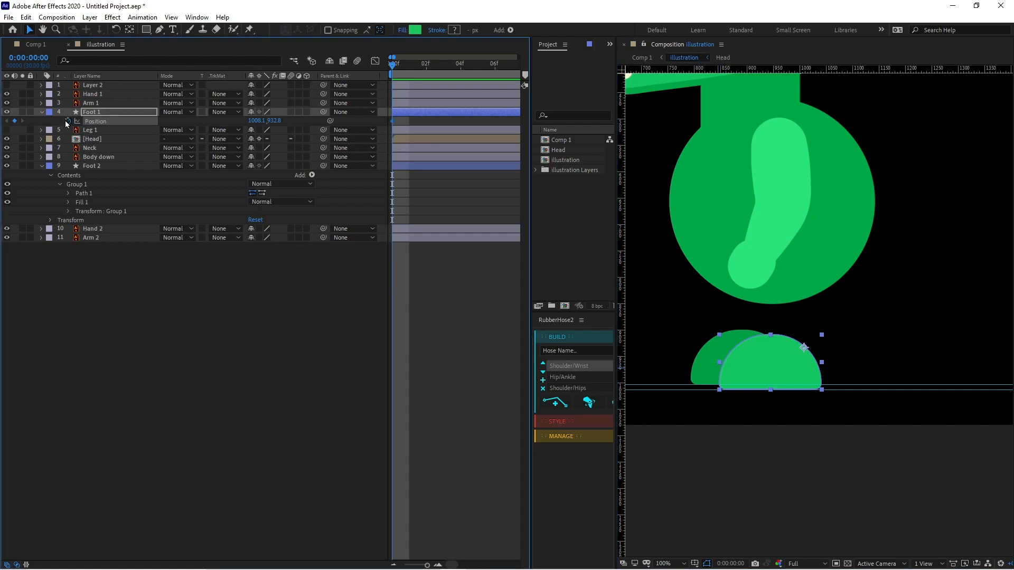
key(alt+shift+r)
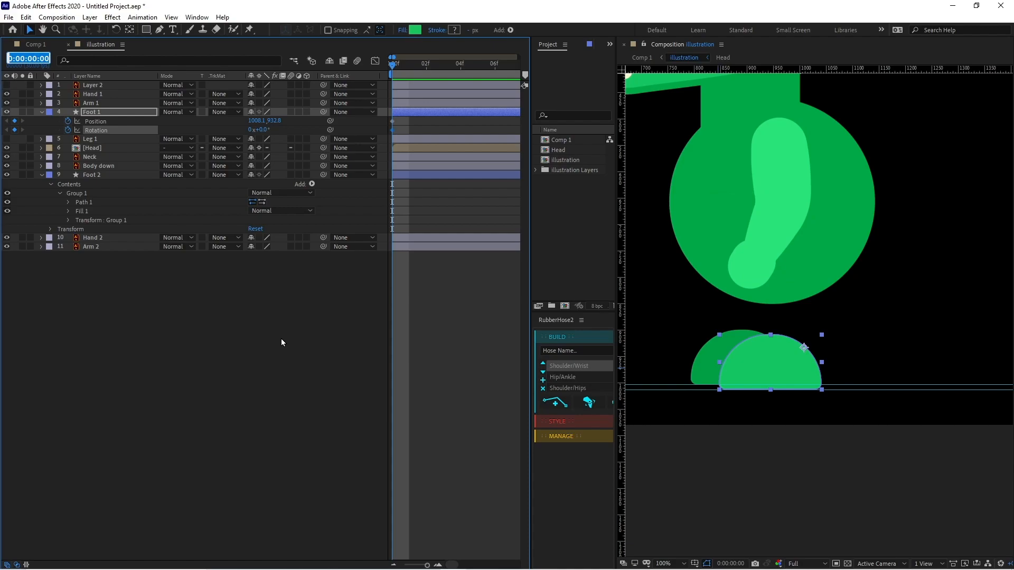
Add position and rotation keyframes to Foot 1 at 0:00:01:10
text(100)
key(Return)
scroll(497, 421, down, 4)
click(497, 420)
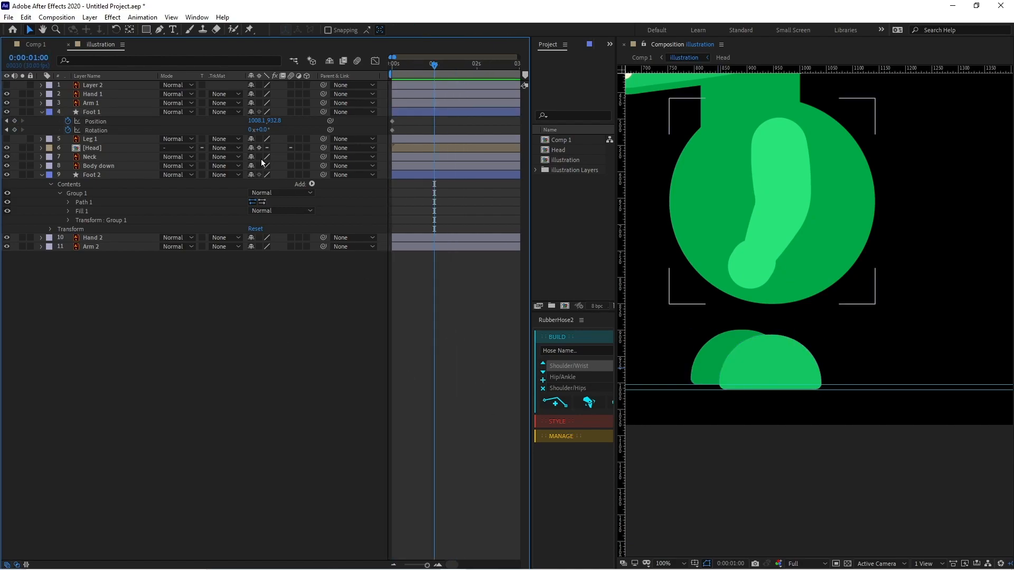
click(40, 58)
text(110)
key(Return)
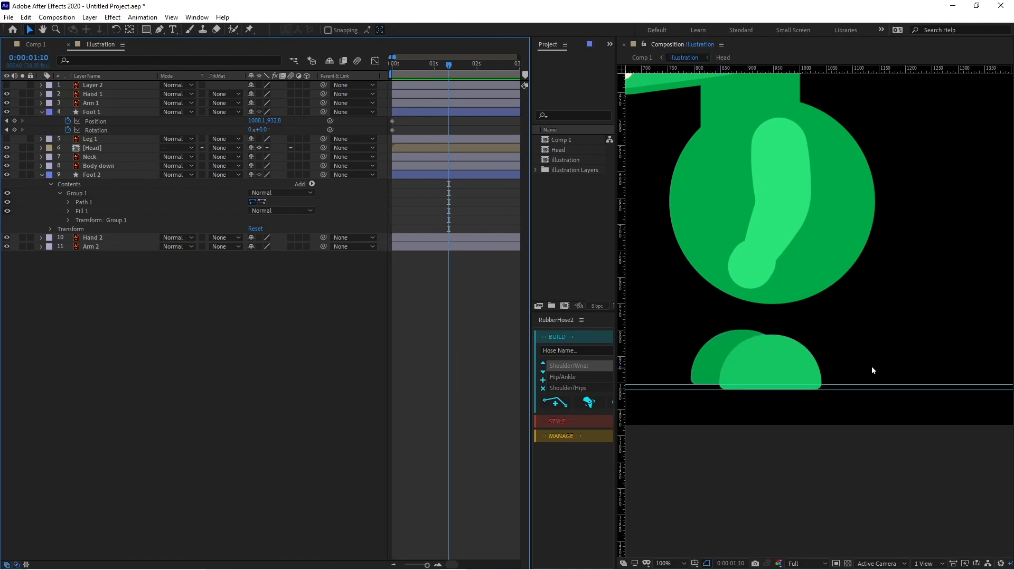
click(15, 122)
click(15, 130)
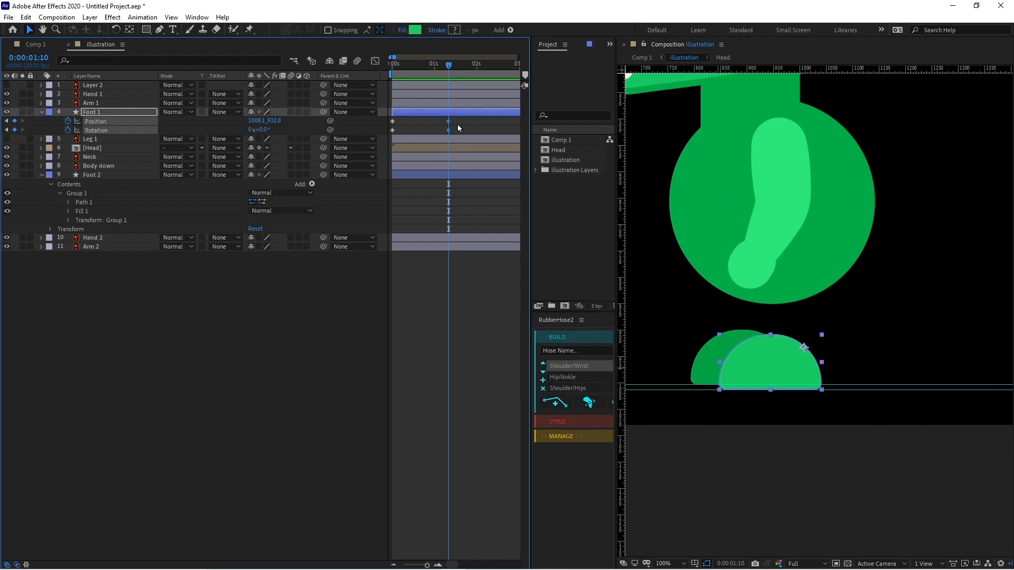
With both keyframe pairs selected, move Foot 1 forward past the back foot to about 830, 923
drag(455, 121, 393, 132)
scroll(898, 285, down, 2)
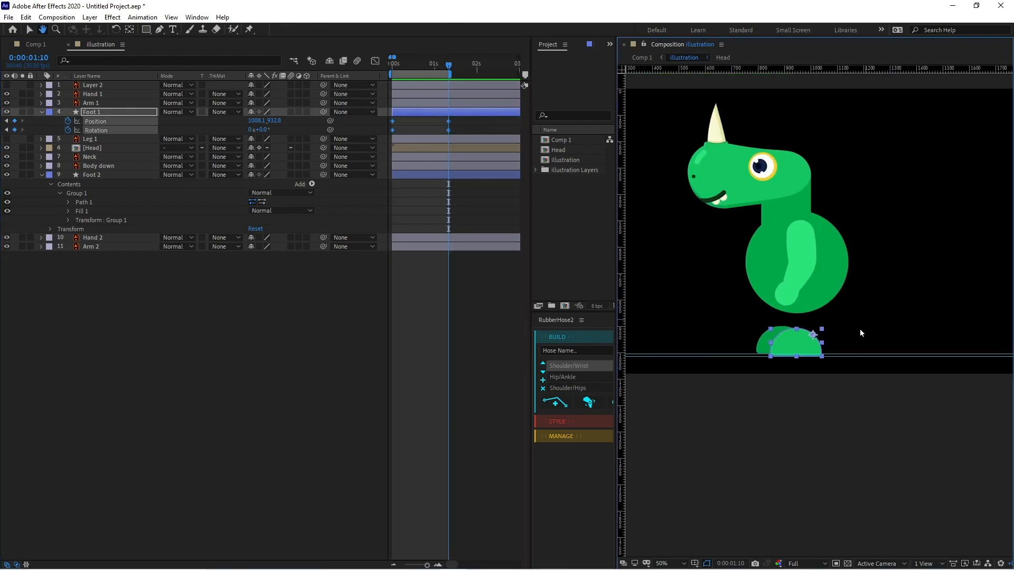
drag(813, 347, 765, 342)
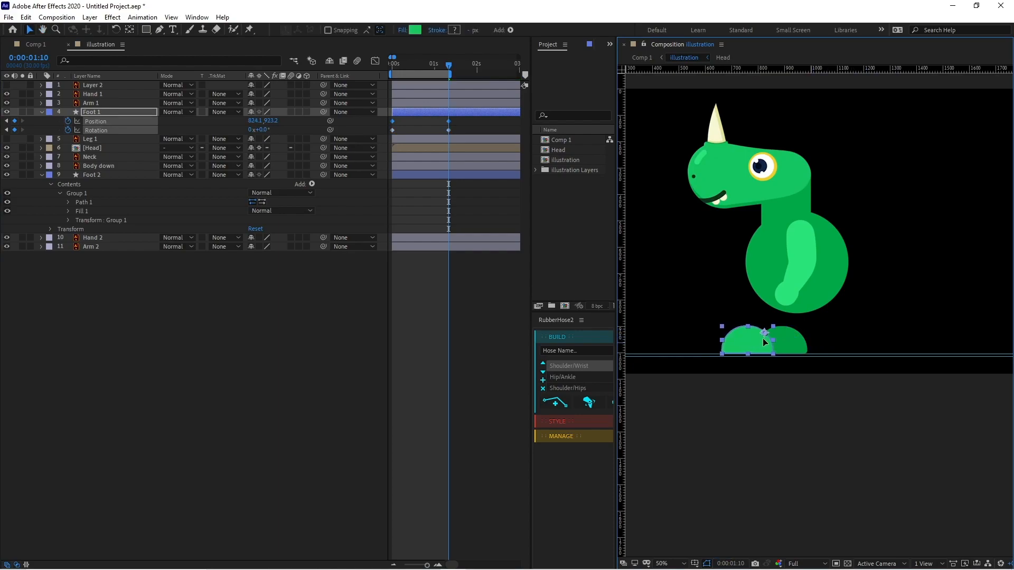
key(Right)
key(Right)
click(388, 298)
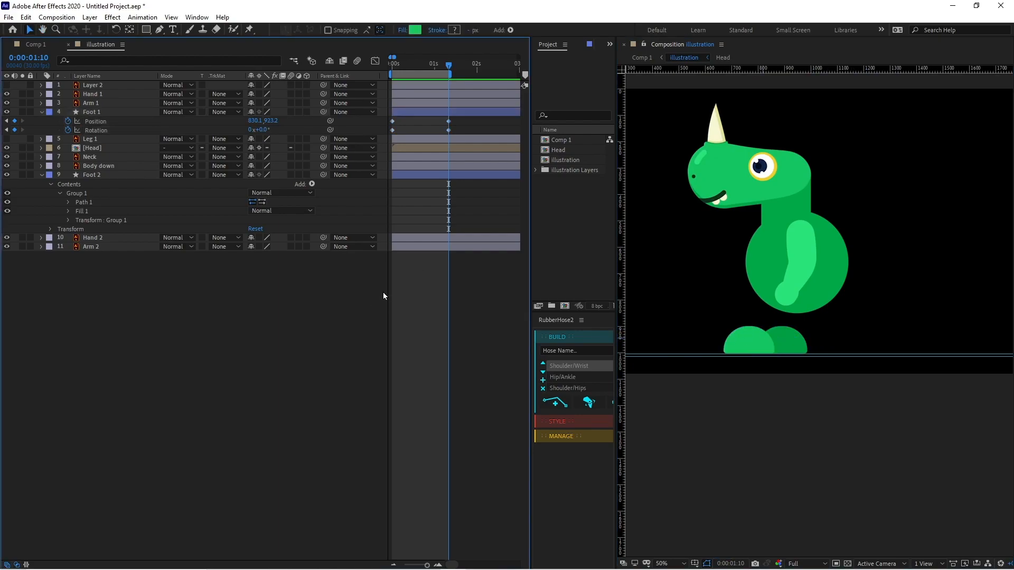
Lower Foot 1 to 830.1, 934.2 in both position keyframes so its sole rests on the lower guide
scroll(864, 439, up, 1)
drag(864, 440, 885, 409)
click(740, 342)
drag(457, 121, 417, 131)
key(Down)
key(Down)
key(Down)
key(Down)
key(Down)
key(Down)
key(Down)
key(Down)
key(Down)
key(Down)
key(Down)
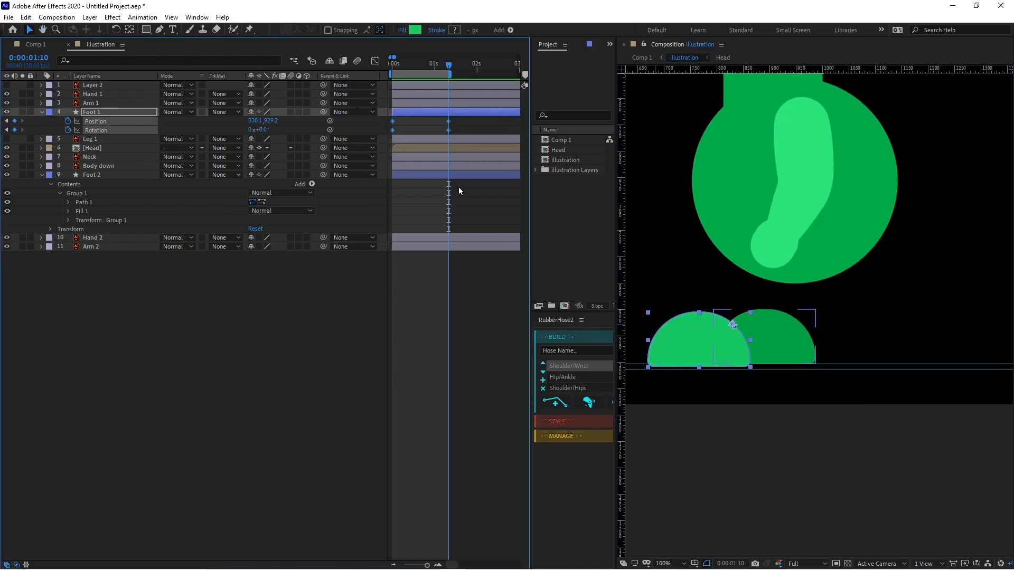
Set Foot 1's rotation to 25° at 0:00:01:10
click(459, 188)
drag(256, 130, 273, 125)
click(262, 129)
text(25)
key(Return)
Add position and rotation keyframes to Foot 1 at 0:00:00:20
click(407, 272)
drag(403, 64, 390, 66)
click(364, 280)
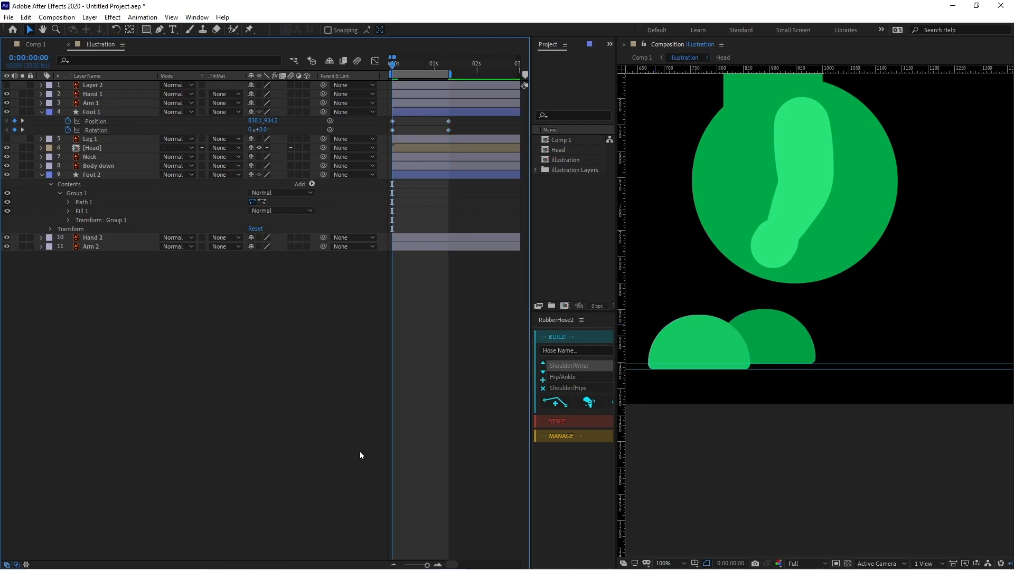
key(alt+shift+j)
text(19)
key(Return)
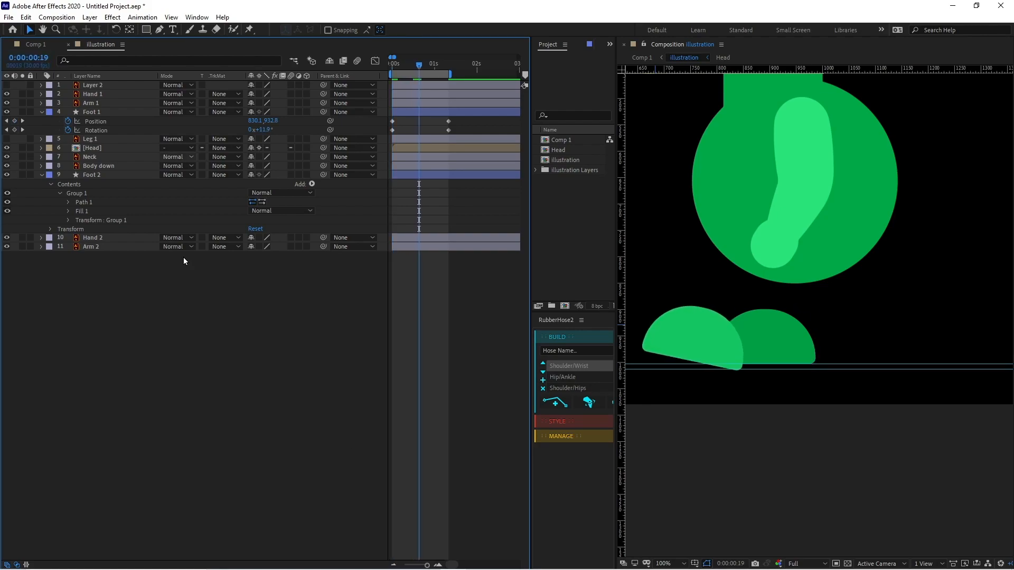
key(Page_Down)
click(14, 121)
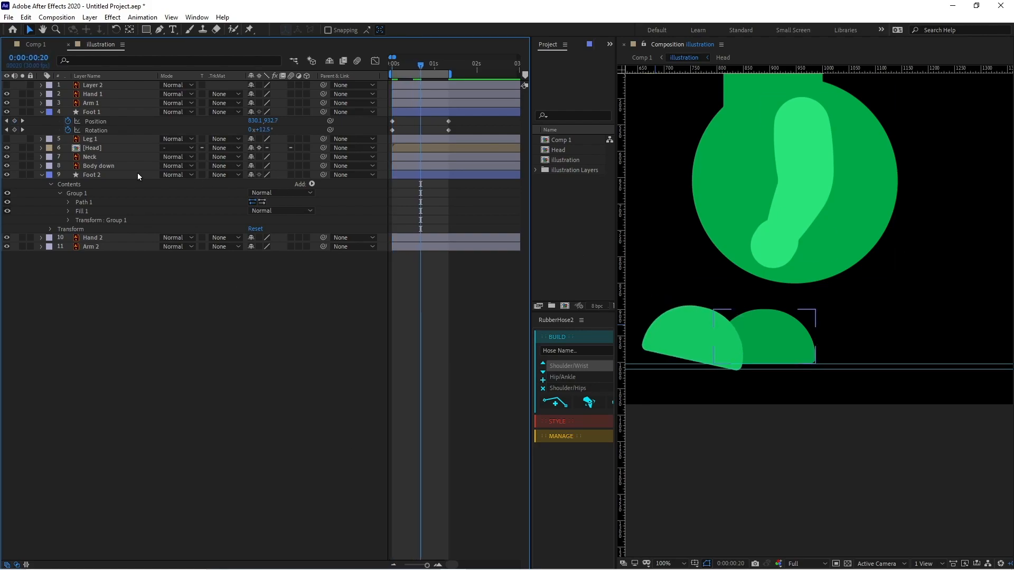
click(15, 130)
At frame 20, move Foot 1 behind the body to about 1159, 928 and rotate it to -30°
scroll(785, 342, down, 2)
drag(713, 340, 795, 352)
scroll(793, 343, up, 1)
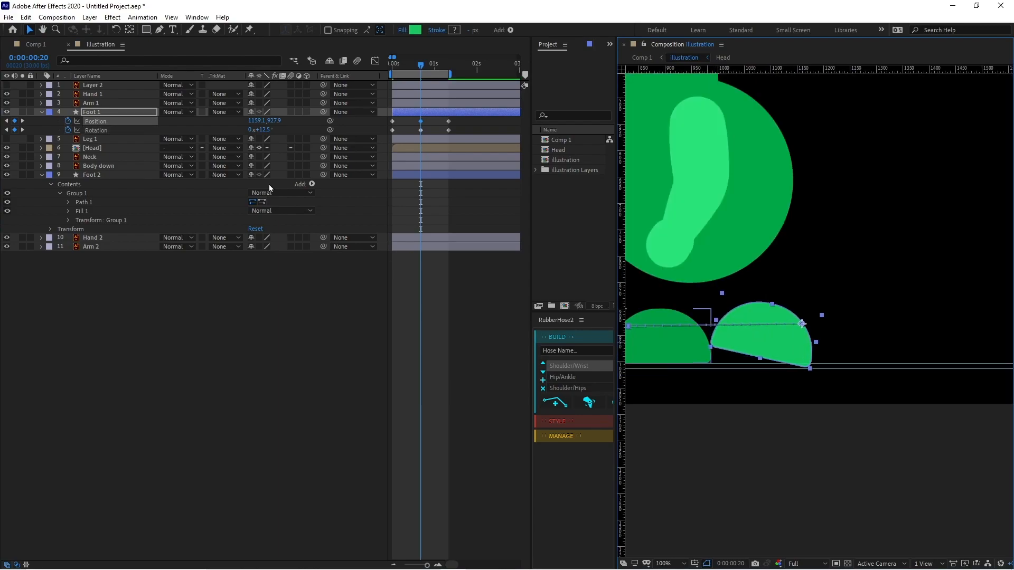
click(268, 130)
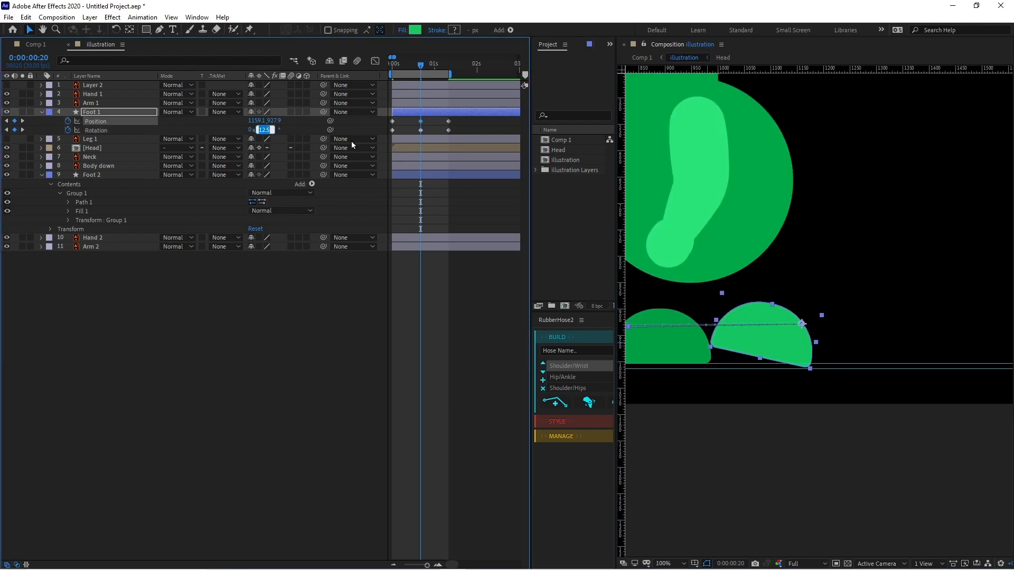
text(-30)
key(Return)
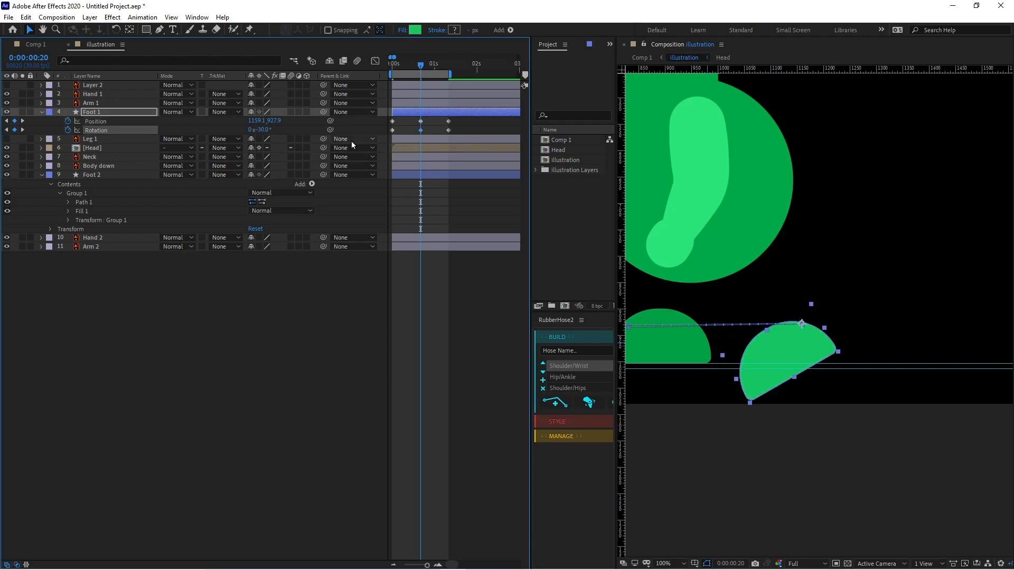
Raise Foot 1 at frame 20 to about 1159, 869 so its toe meets the ground guide
key(shift+Up)
key(shift+Up)
key(shift+Up)
key(shift+Up)
key(shift+Up)
key(shift+Up)
key(Down)
drag(681, 196, 727, 197)
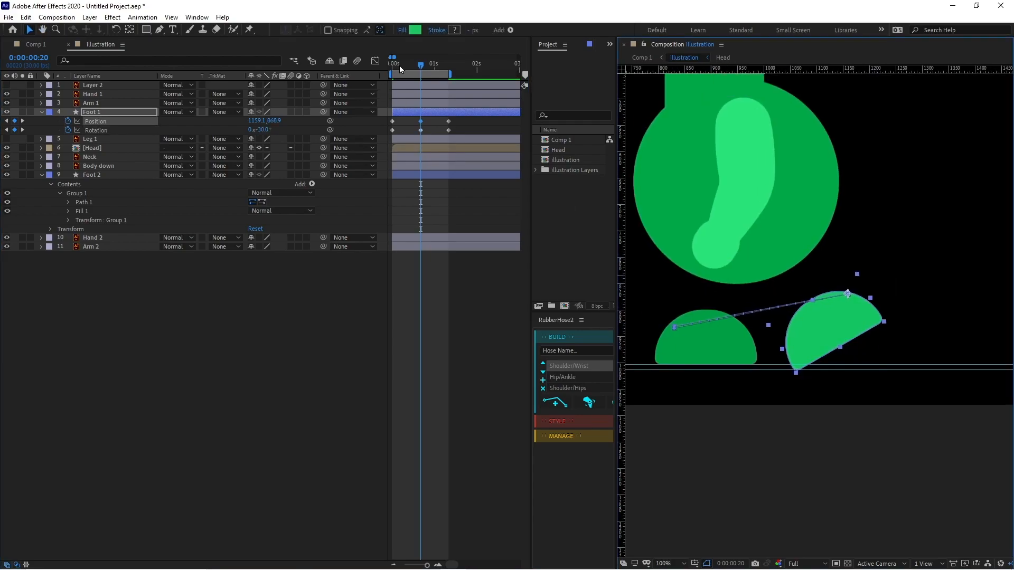
Apply Easy Ease to all of Foot 1's position and rotation keyframes
drag(401, 65, 364, 67)
key(equal)
drag(515, 120, 387, 134)
key(F9)
click(427, 315)
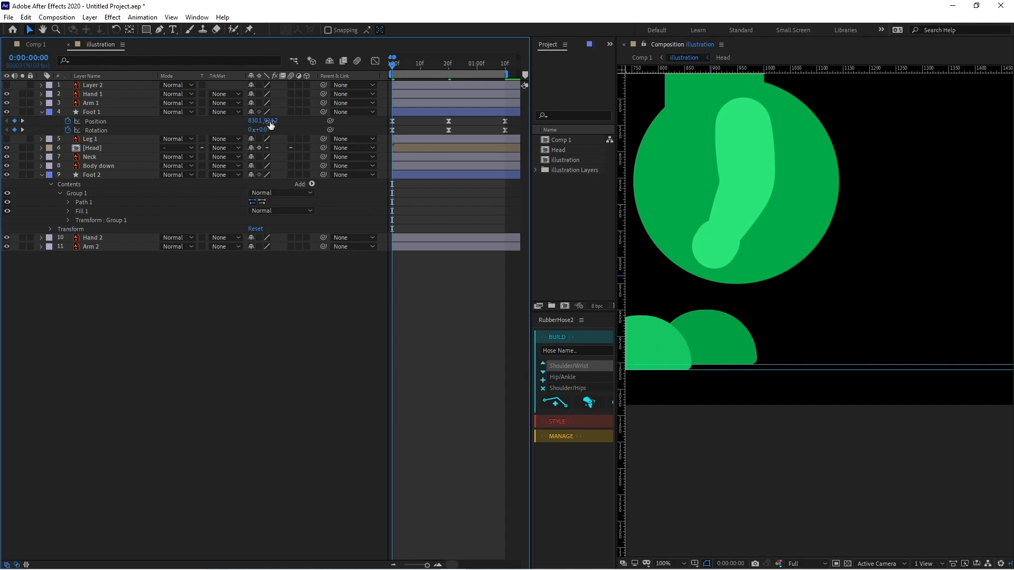
Set Foot 1's rotation to 0° at frame 10
click(35, 59)
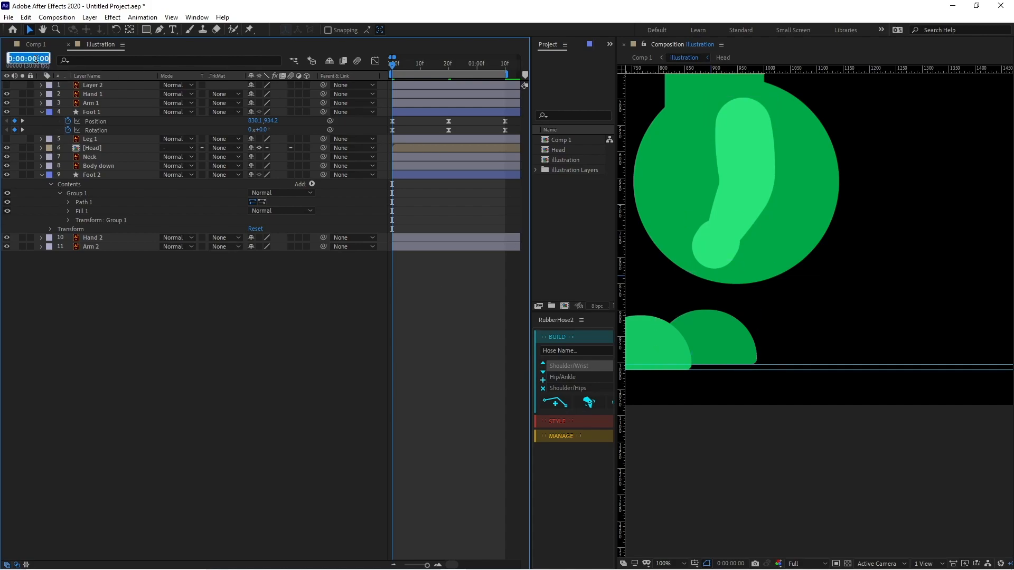
text(10)
key(Return)
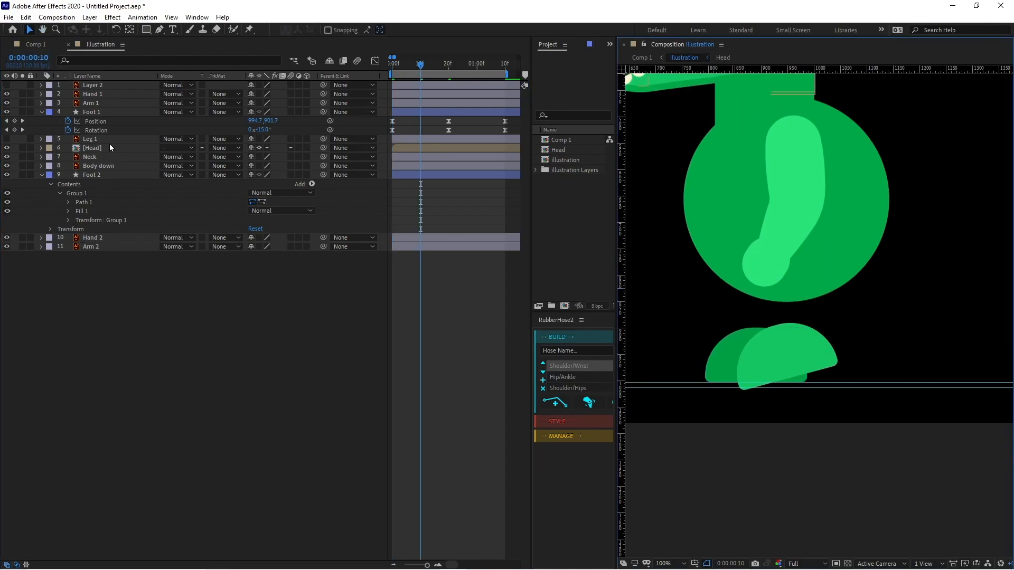
click(262, 129)
text(0)
key(Return)
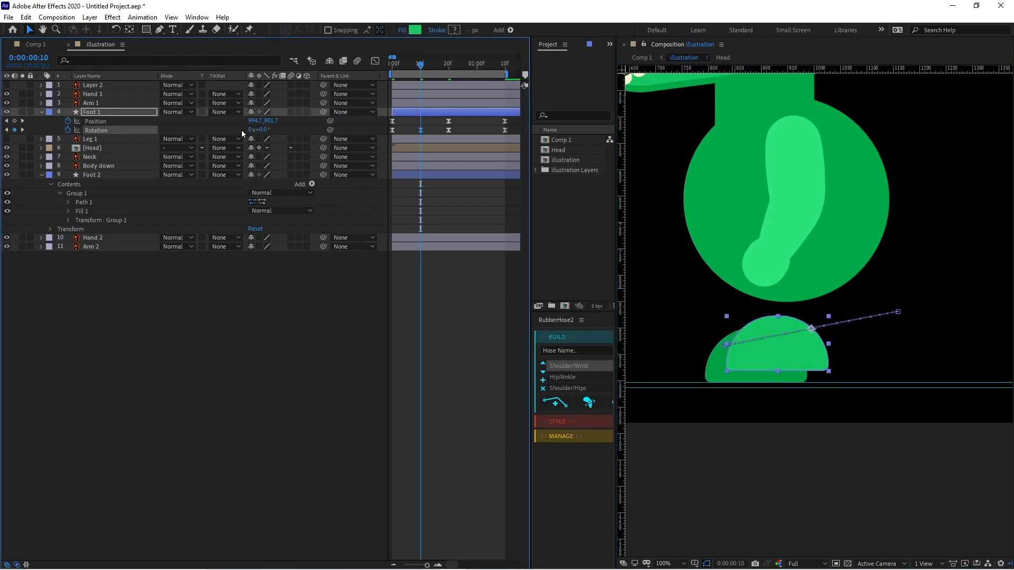
Lower Foot 1 at frame 10 to about 995, 933 so its sole lies flat on the lower guide
key(Down)
key(Down)
key(Down)
key(Down)
key(Down)
key(Down)
key(Down)
key(Down)
key(Down)
key(Down)
key(Down)
key(Down)
key(Down)
key(Down)
key(Down)
key(Down)
key(Down)
key(Down)
key(Down)
key(Down)
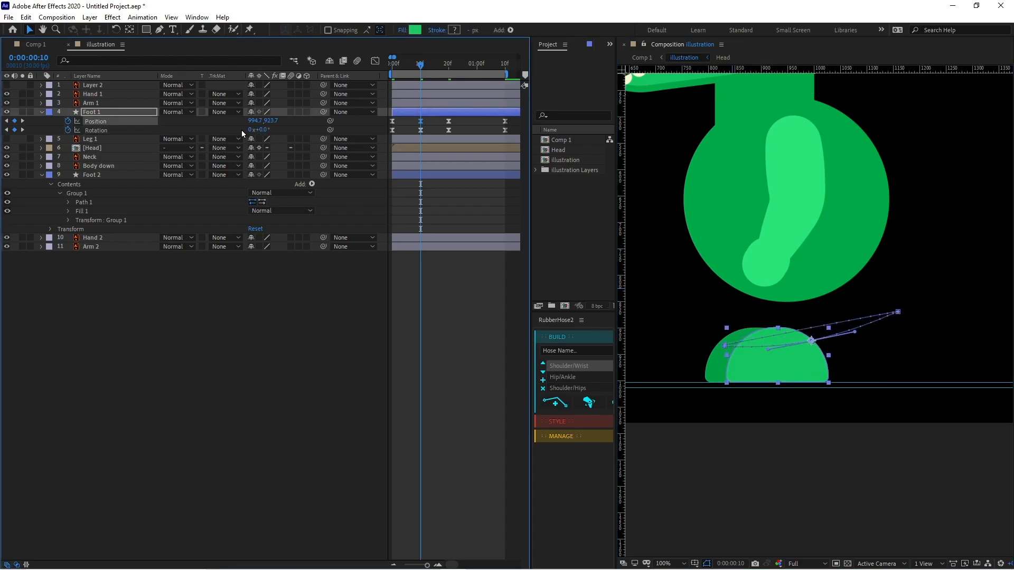
key(Down)
key(Down)
key(Down)
key(Down)
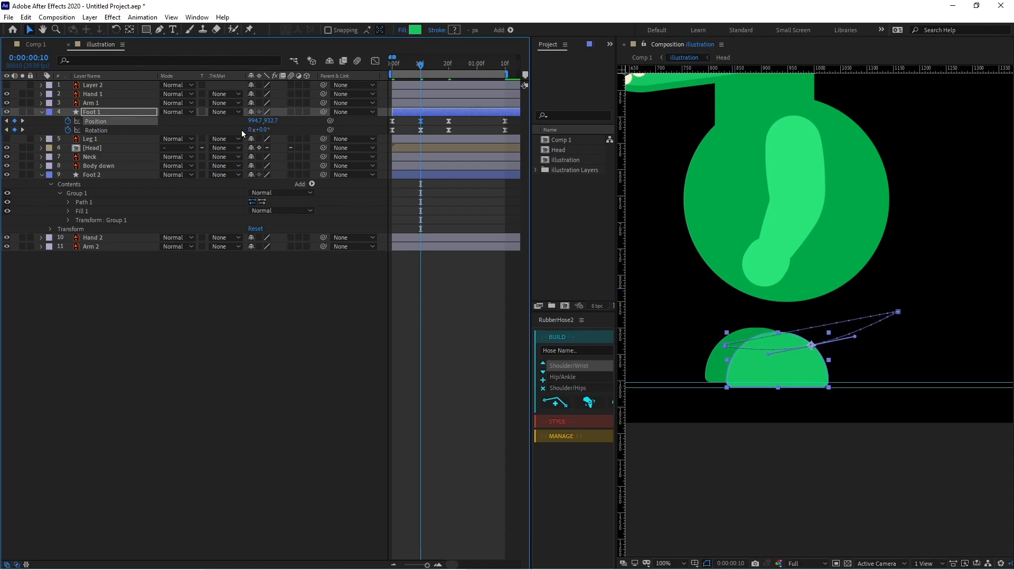
scroll(817, 355, up, 1)
drag(721, 397, 727, 323)
scroll(789, 220, down, 1)
Copy Foot 1's 25° rotation keyframe from 0:00:01:10 to frame 0 and nudge the foot up slightly there
key(Home)
key(space)
drag(789, 221, 804, 226)
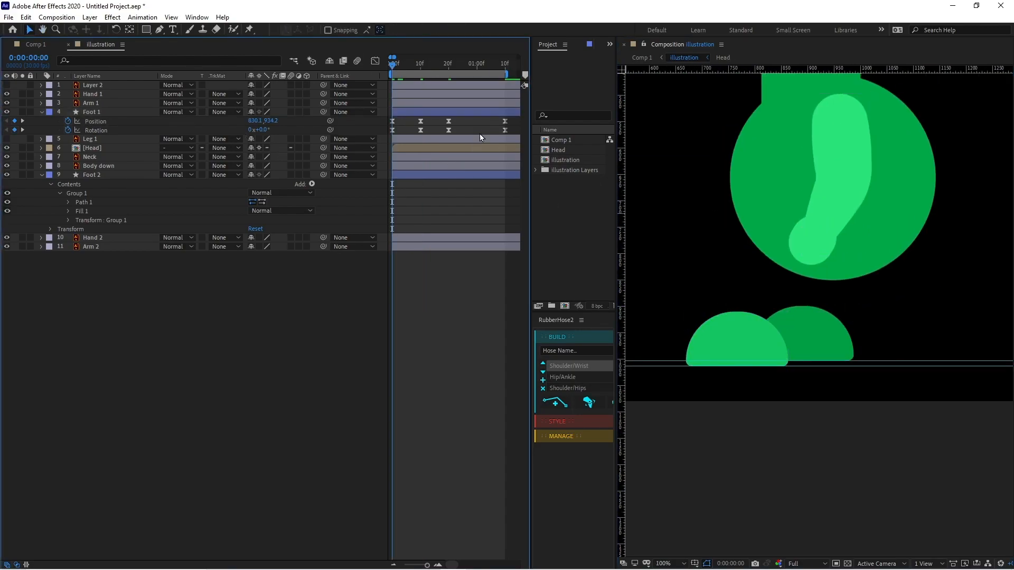
click(505, 129)
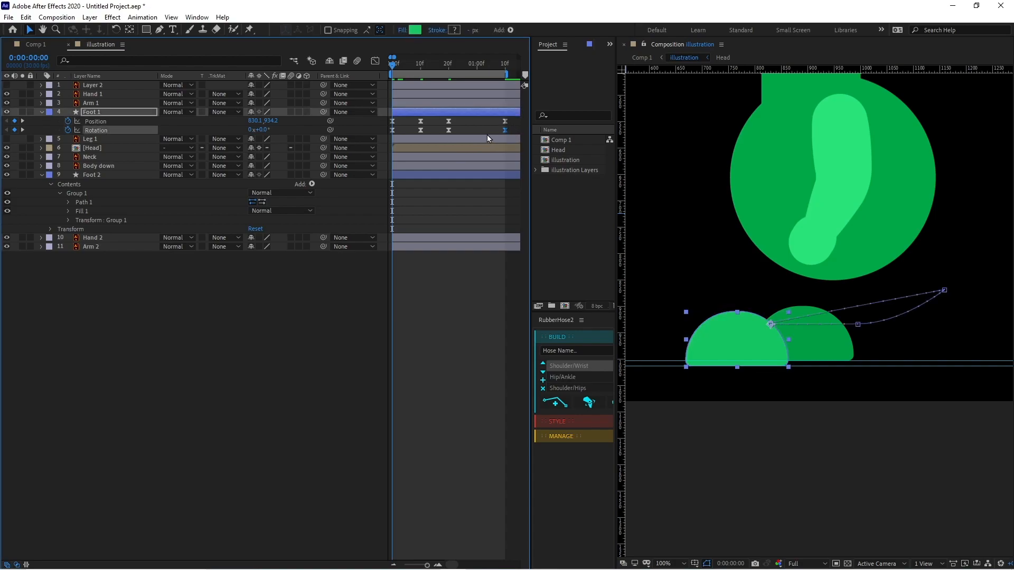
key(ctrl+v)
scroll(725, 279, up, 1)
drag(784, 297, 782, 285)
click(403, 114)
key(Up)
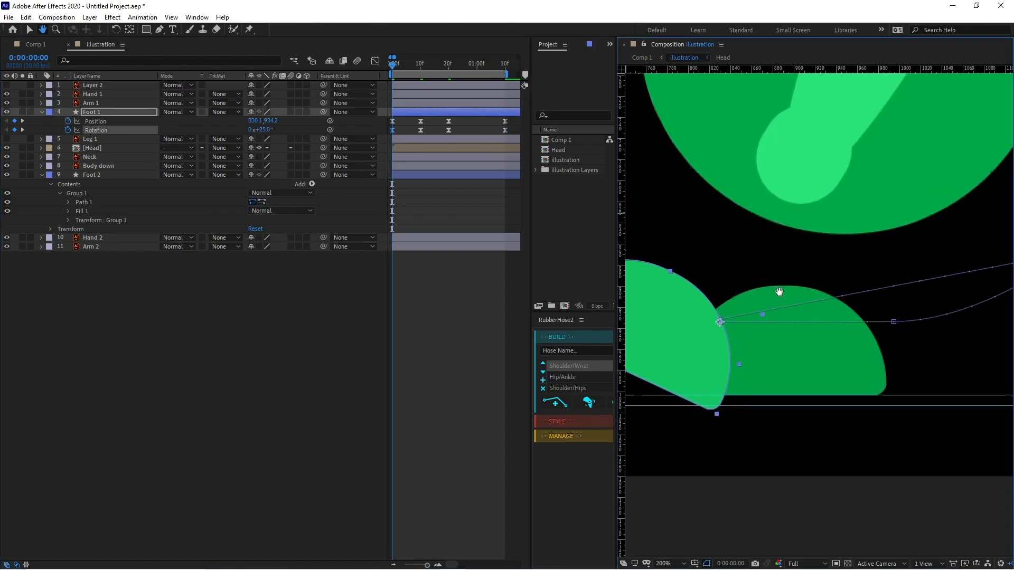
At frame 2, set Foot 1's rotation to 0° and lower the foot onto the ground guide
key(Page_Down)
key(Page_Down)
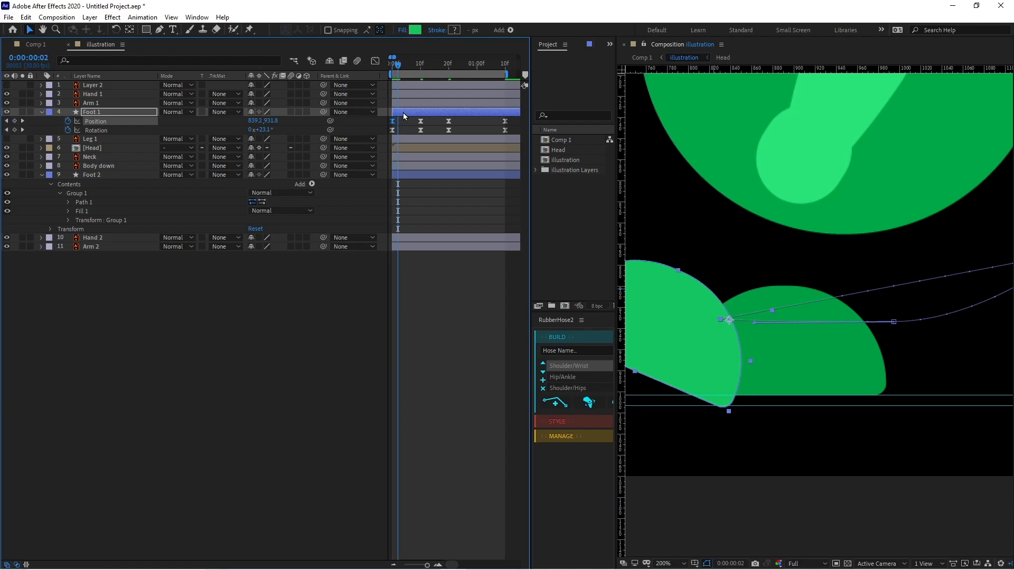
text(0)
key(Return)
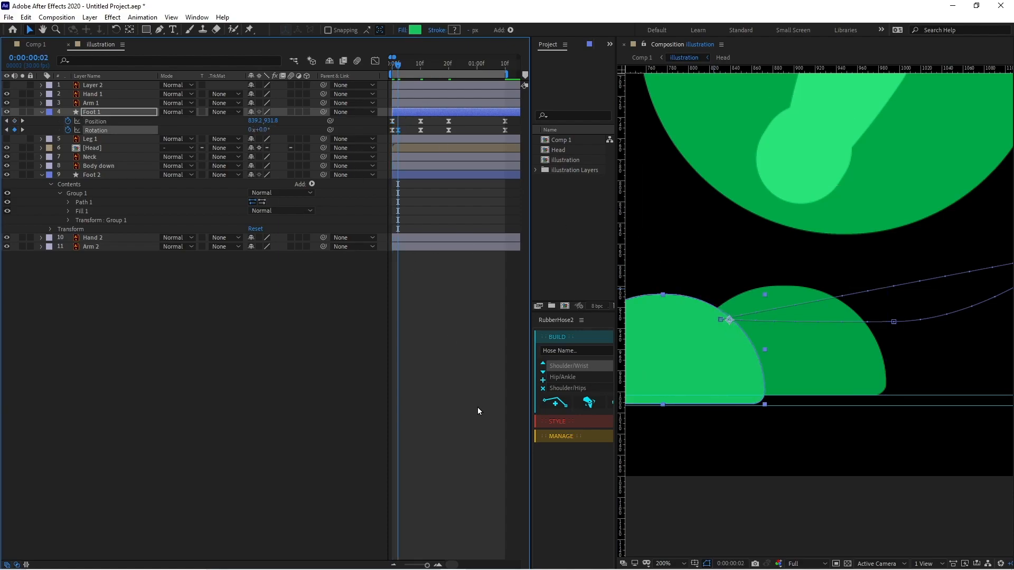
drag(732, 396, 814, 379)
key(Down)
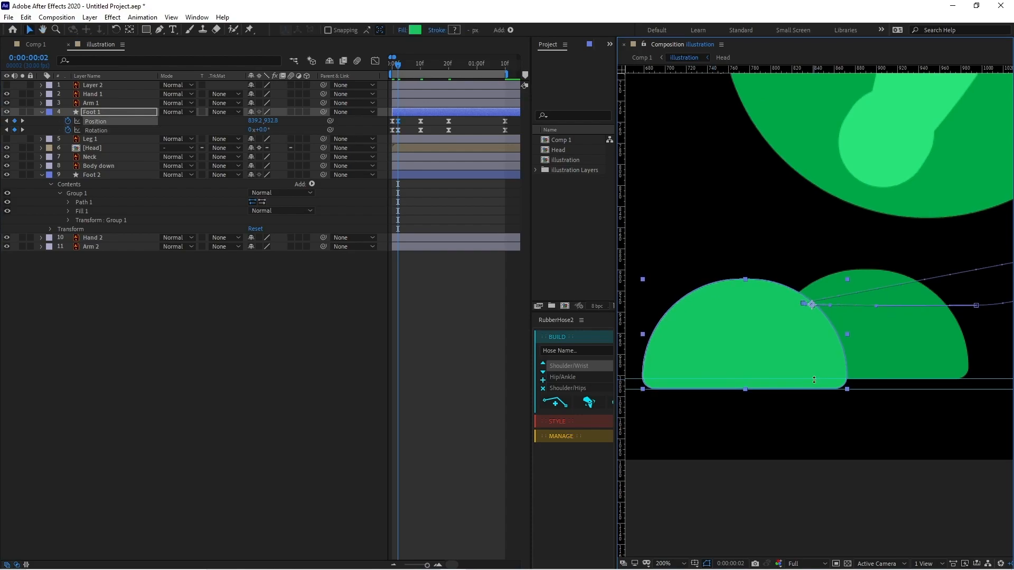
key(Down)
At frame 1, nudge Foot 1 up slightly and add a rotation keyframe
scroll(413, 196, up, 1)
key(Page_Up)
mouse_move(877, 333)
mouse_down()
mouse_move(937, 331)
mouse_move(914, 321)
mouse_move(869, 327)
mouse_up()
key(Up)
scroll(914, 321, down, 1)
click(14, 131)
At frame 15, raise Foot 1 slightly to about 1121, 891
key(minus)
drag(393, 63, 431, 65)
key(j)
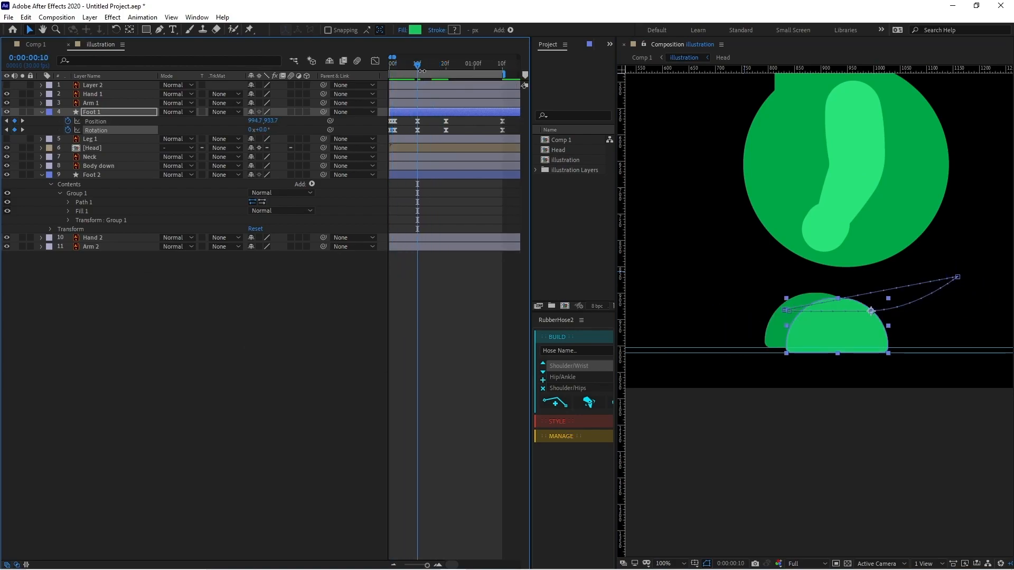
key(Page_Down)
key(Page_Down)
key(Page_Down)
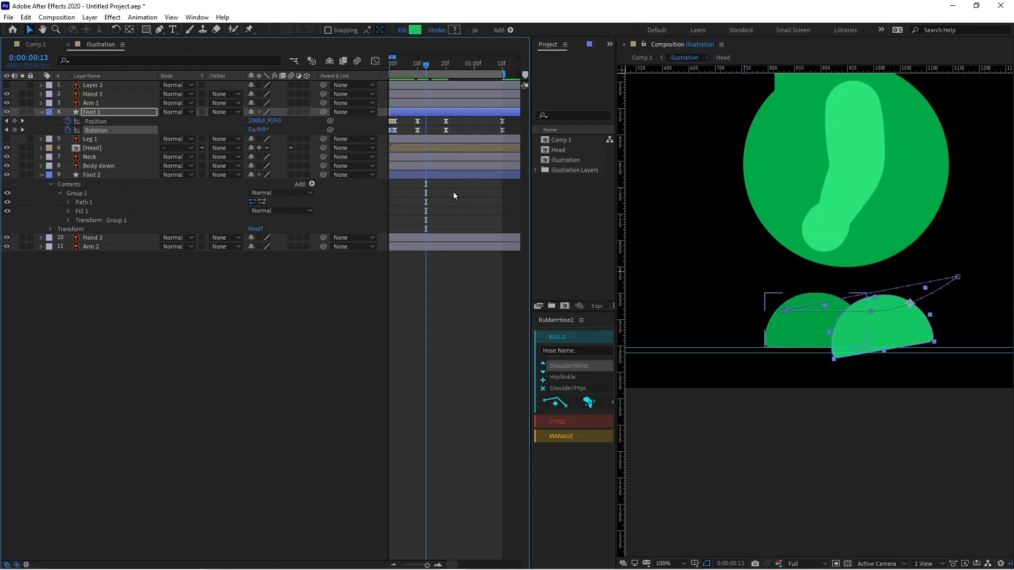
key(Page_Down)
key(Page_Down)
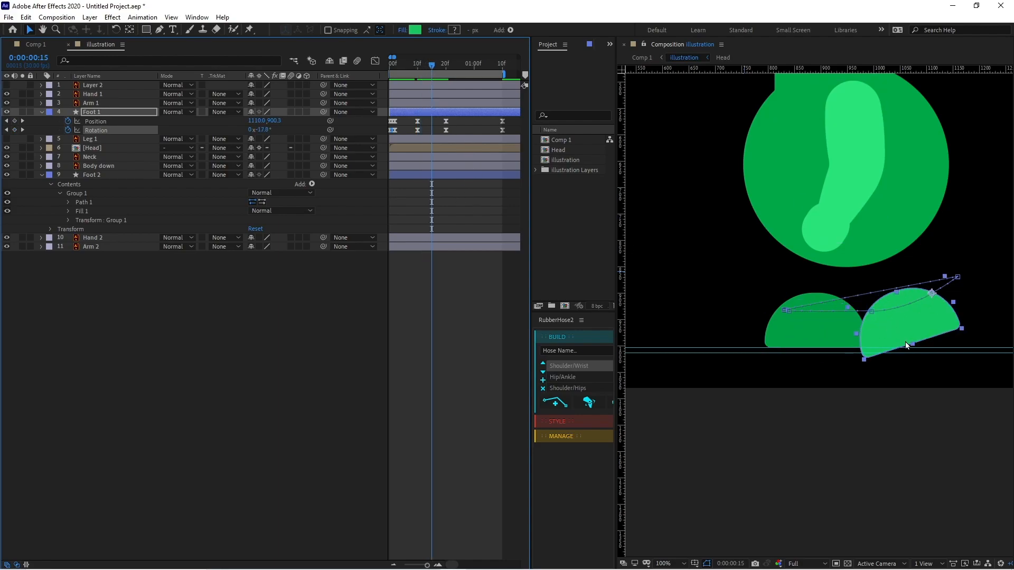
scroll(815, 358, up, 2)
scroll(815, 357, up, 2)
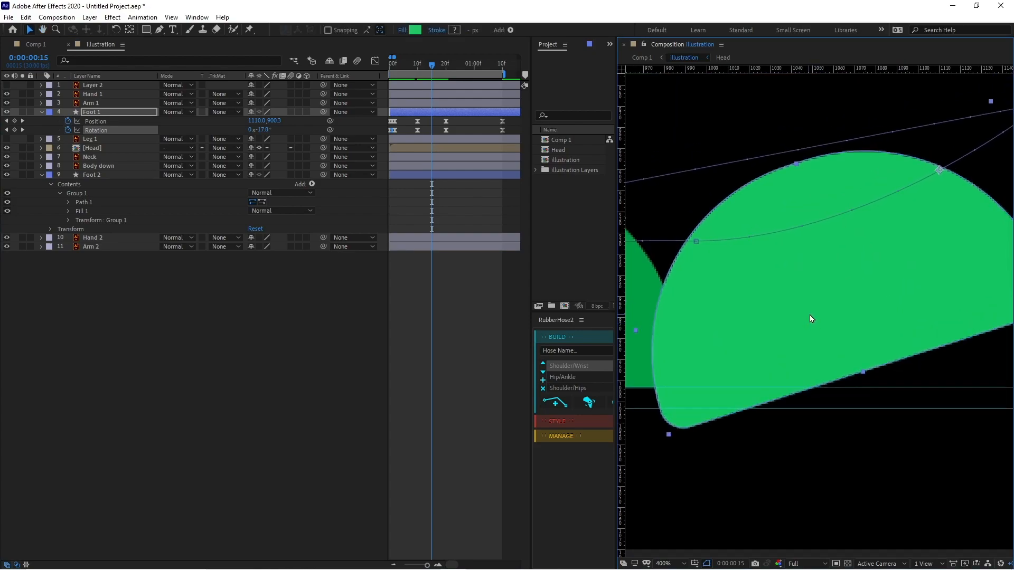
scroll(811, 319, down, 2)
drag(811, 319, 823, 309)
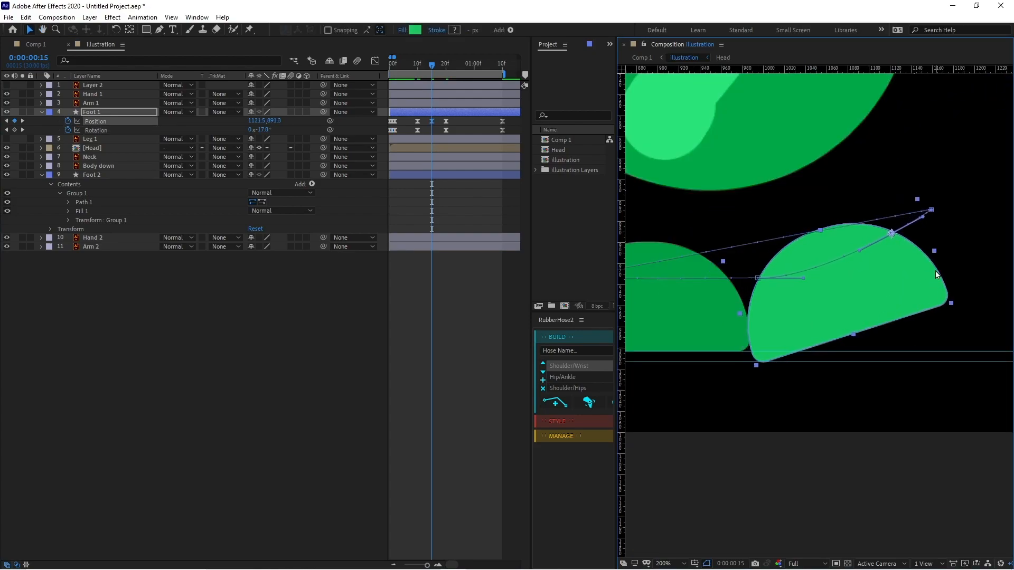
scroll(844, 280, down, 2)
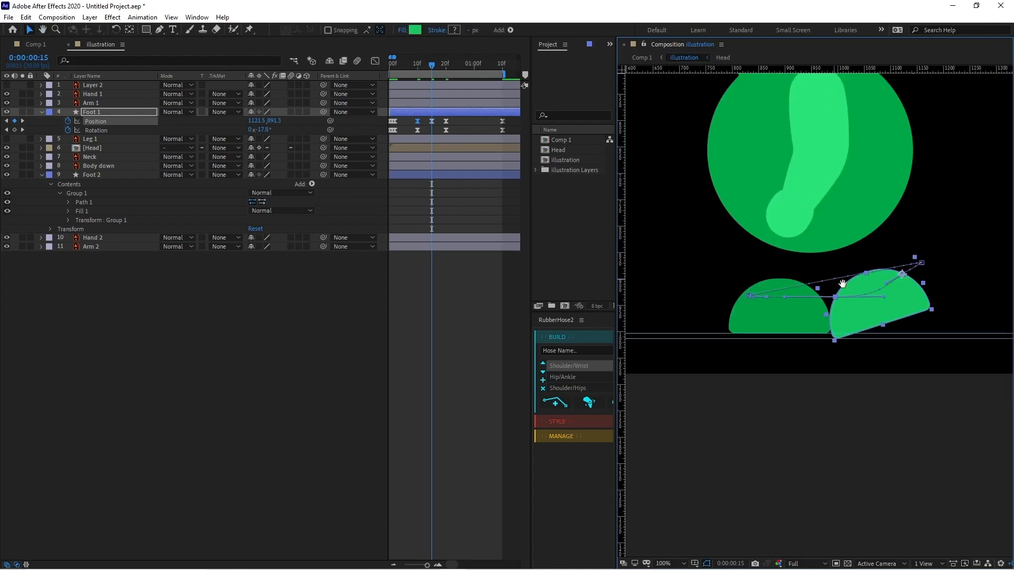
Adjust the motion path handles of Foot 1 to smooth its curve between frames 10 and 15
scroll(833, 279, up, 2)
scroll(730, 281, left, 3)
drag(703, 274, 700, 277)
drag(885, 280, 805, 294)
At 0:00:01:00, raise Foot 1 to a height of about 855 above the other foot
key(Page_Down)
key(Page_Down)
key(Page_Down)
key(Page_Down)
key(Page_Down)
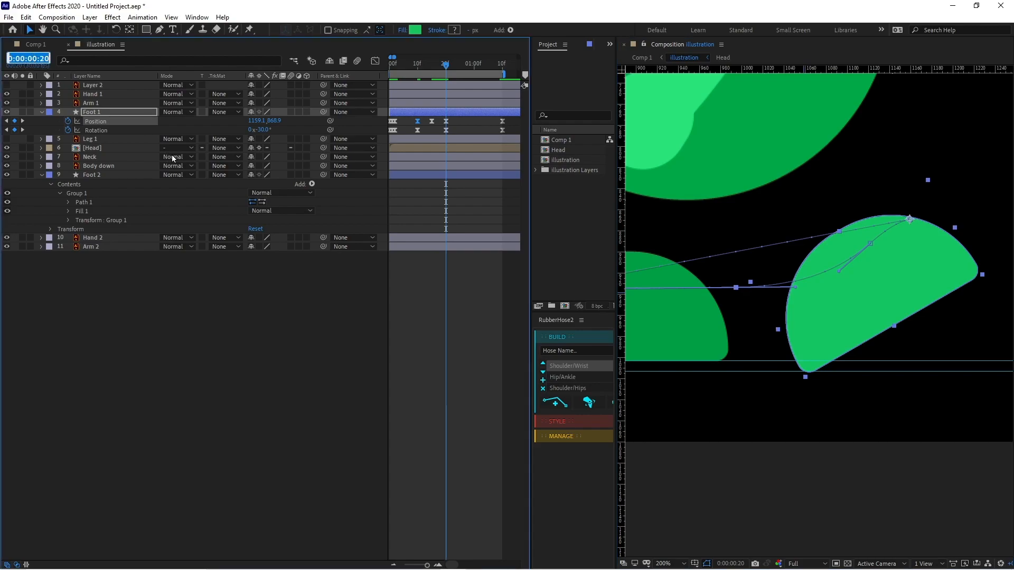
click(483, 128)
click(27, 57)
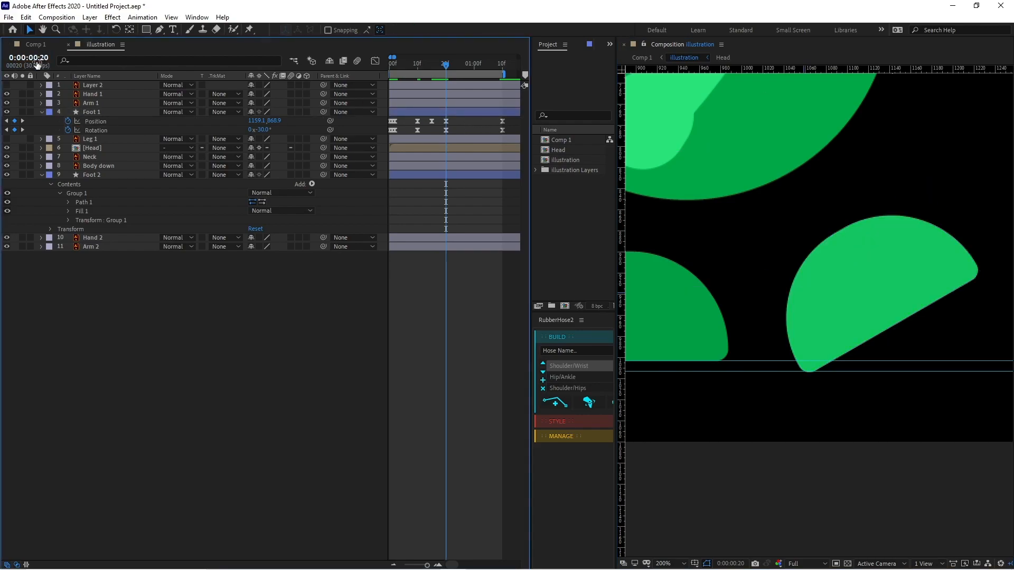
text(+)
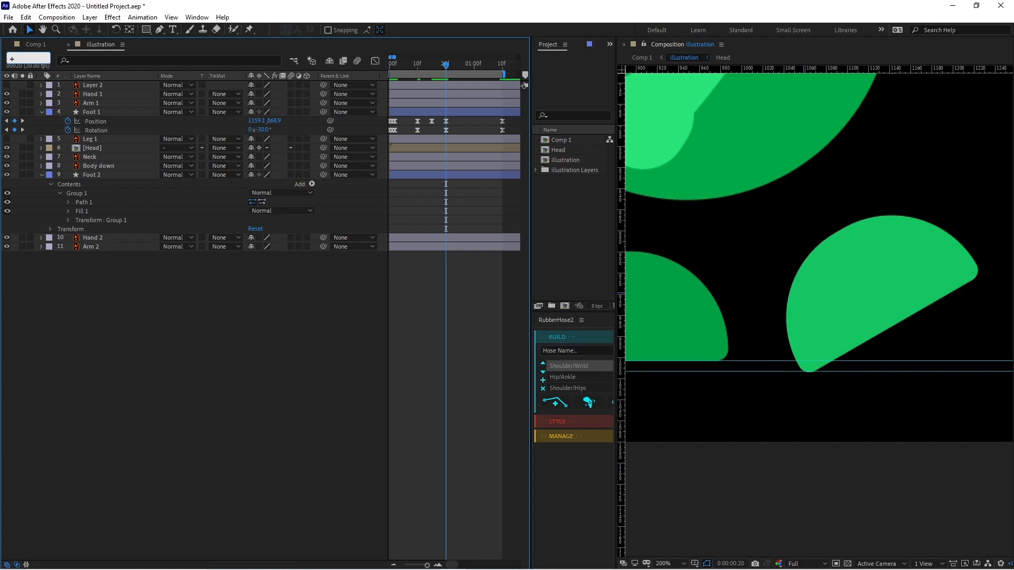
text(10)
key(Return)
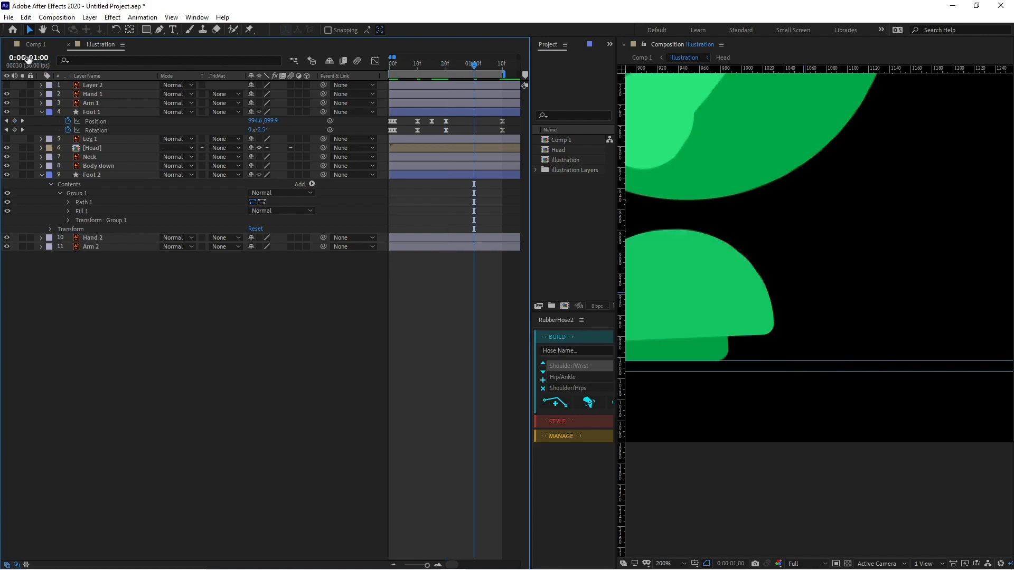
drag(790, 258, 888, 329)
click(779, 356)
key(comma)
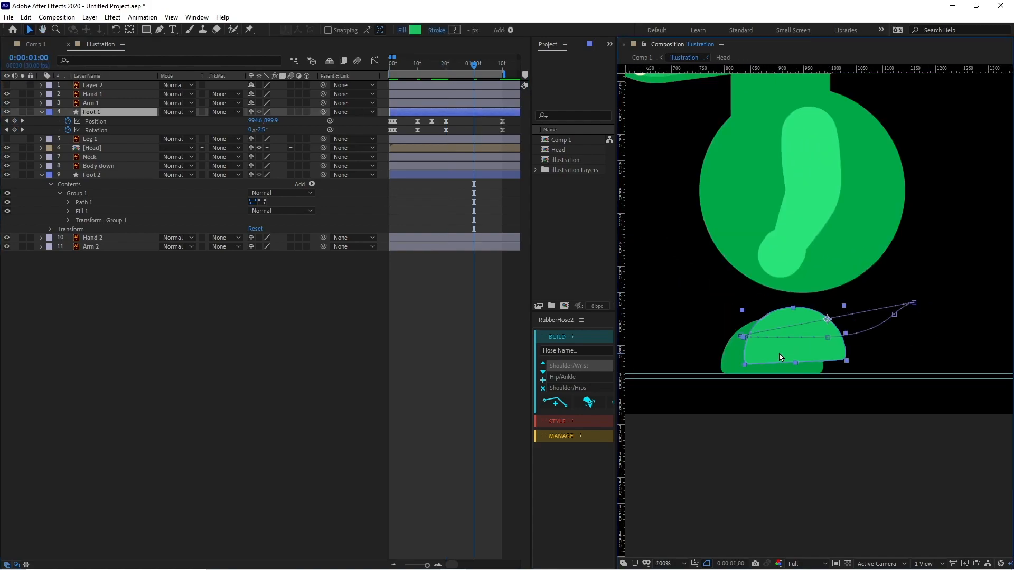
key(Up)
key(Up)
key(Up)
key(Up)
key(Up)
key(Up)
key(Up)
key(Up)
key(Up)
key(Up)
key(Up)
key(Up)
key(Up)
key(Up)
key(Up)
key(Up)
key(Up)
key(Up)
key(Up)
key(Up)
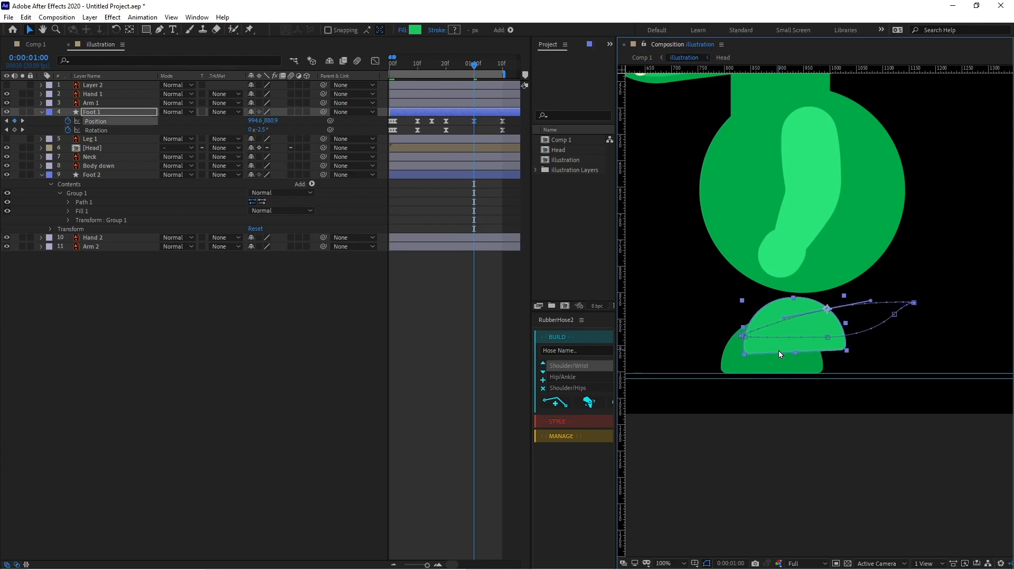
key(Up)
key(Up)
key(Up)
key(Up)
key(Up)
key(Up)
key(Up)
key(Up)
key(Up)
key(Up)
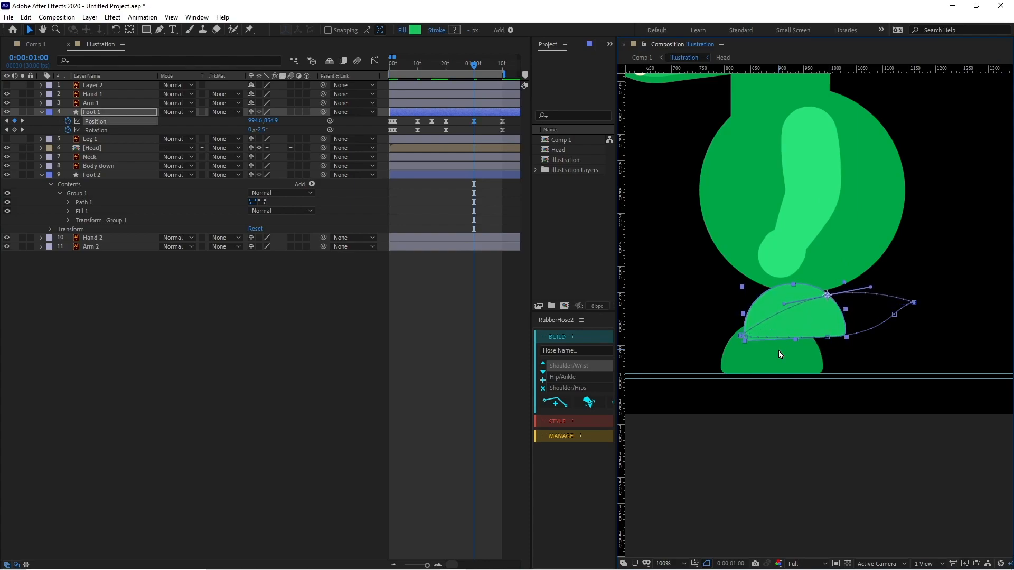
Rotate Foot 1 to about -51.5° at 0:00:01:00 and raise it to about 995, 833 so its toe meets the guide
drag(261, 130, 241, 138)
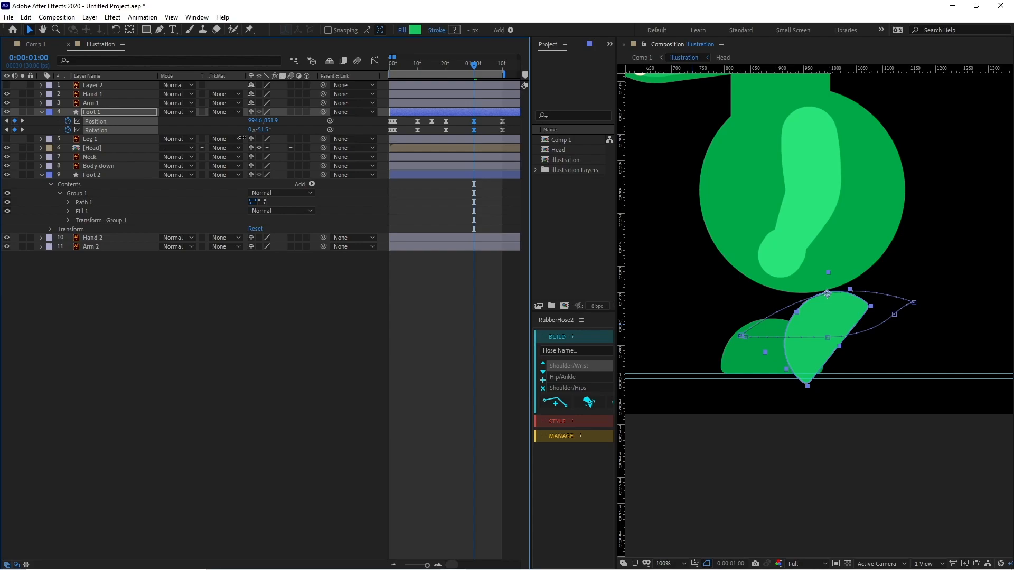
key(Up)
key(Up)
key(Up)
key(Up)
key(Up)
key(Up)
key(Up)
key(Up)
key(Up)
key(Up)
key(Up)
key(Up)
key(Up)
key(Up)
key(Up)
key(Up)
key(Up)
key(Up)
key(Up)
key(Up)
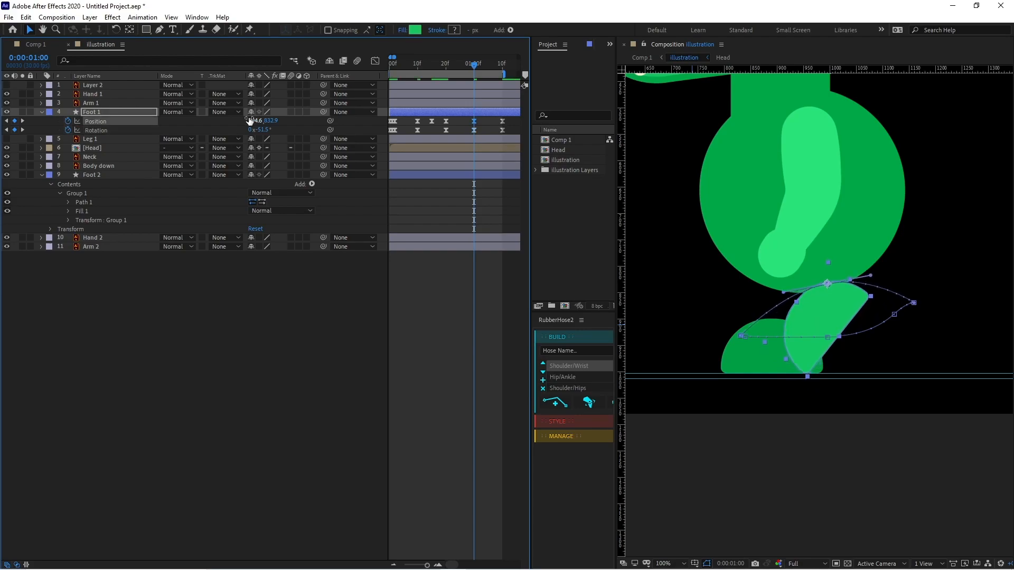
Reshape Foot 1's return path, moving its frame 20 point to about 1157, 850 and curving the path there
drag(914, 302, 816, 274)
scroll(918, 298, up, 1)
scroll(826, 301, up, 1)
key(v)
scroll(924, 296, down, 2)
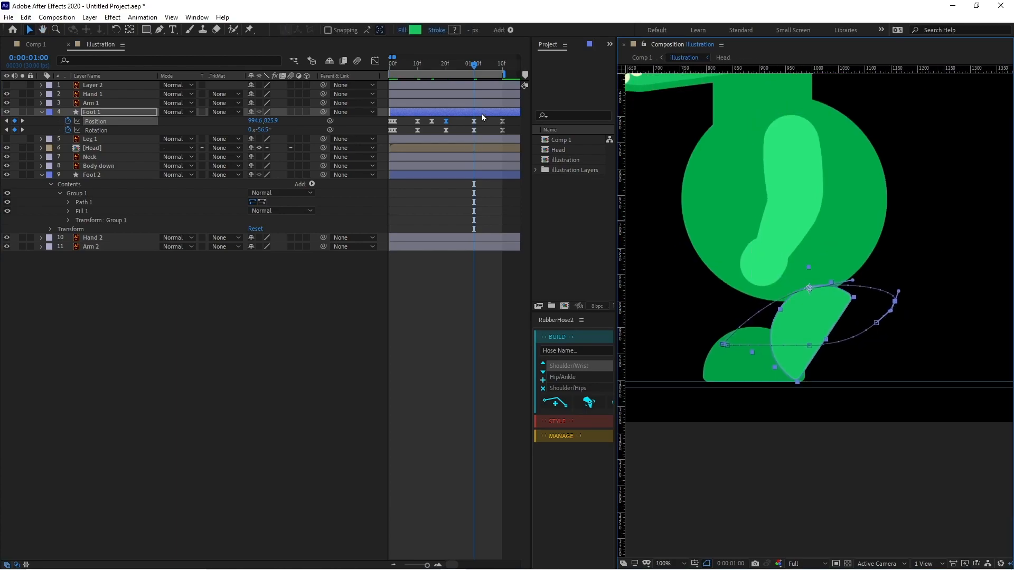
At frame 20, lower Foot 1 to about 1157, 863 and set its rotation to -34°
click(447, 64)
scroll(856, 265, up, 1)
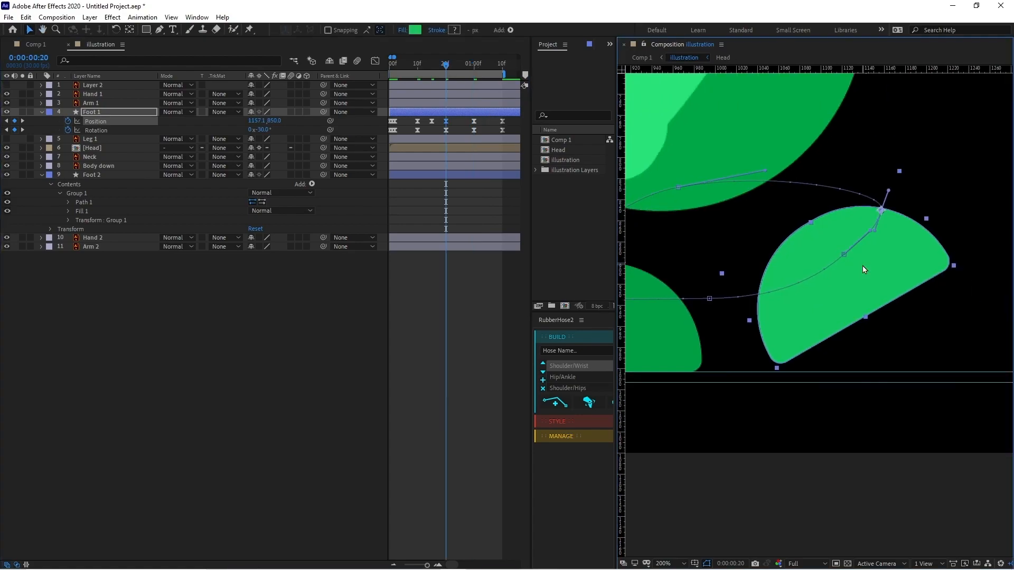
drag(855, 265, 855, 275)
drag(262, 130, 261, 130)
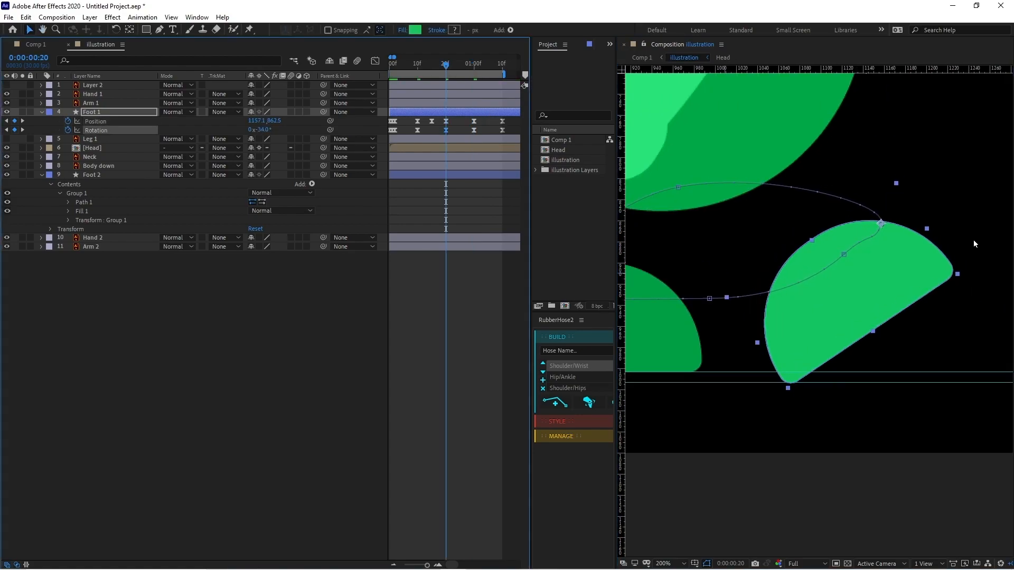
Adjust the handle of Foot 1's frame 15 path point to smooth the curve leading to frame 20
click(844, 255)
scroll(882, 261, up, 1)
mouse_move(869, 225)
mouse_down()
mouse_move(874, 197)
mouse_move(875, 210)
mouse_up()
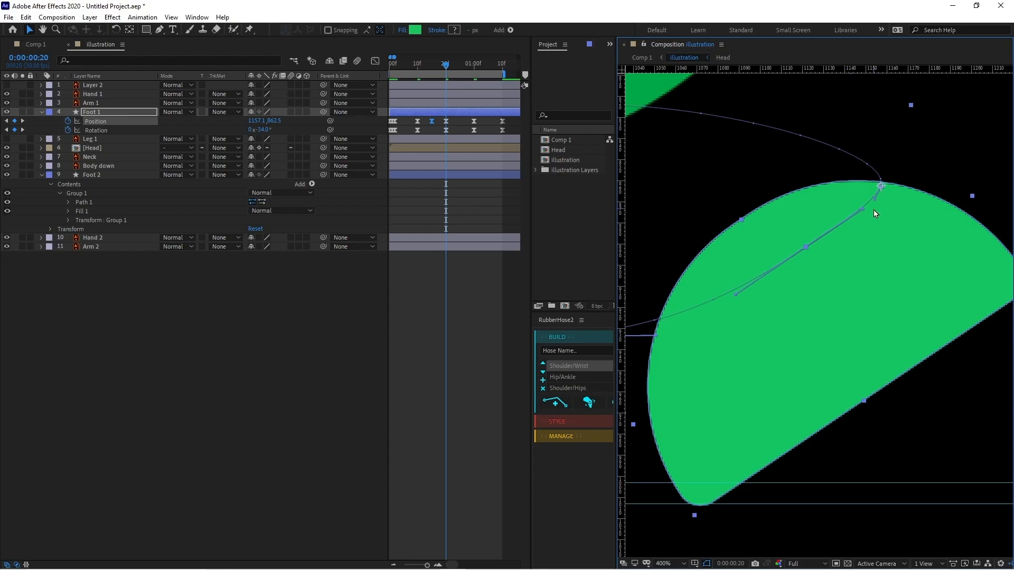
scroll(874, 217, down, 1)
click(286, 306)
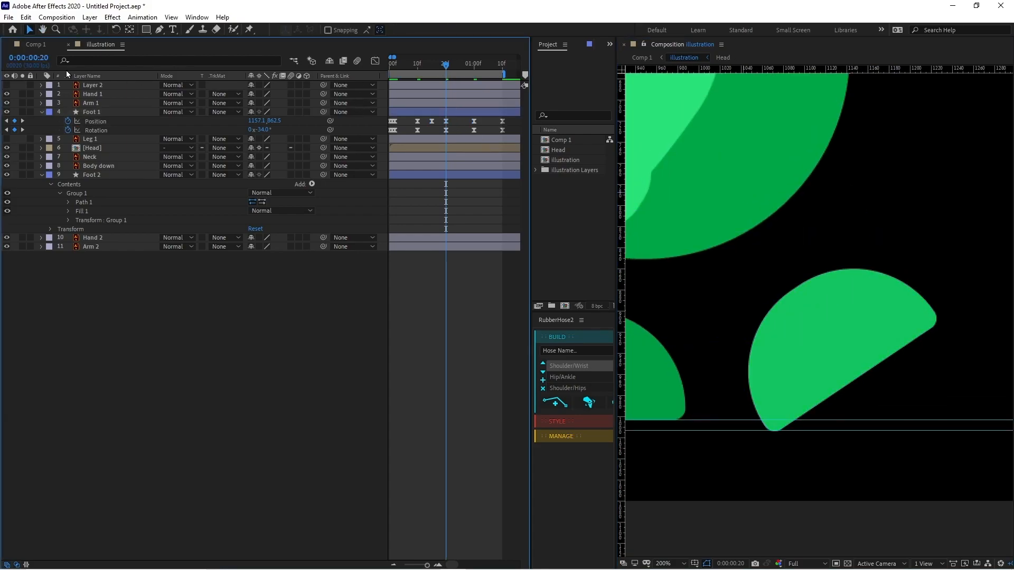
At frame 25, move Foot 1 outward to about 1115, 829
click(47, 59)
text(25)
key(Return)
key(comma)
drag(845, 357, 867, 410)
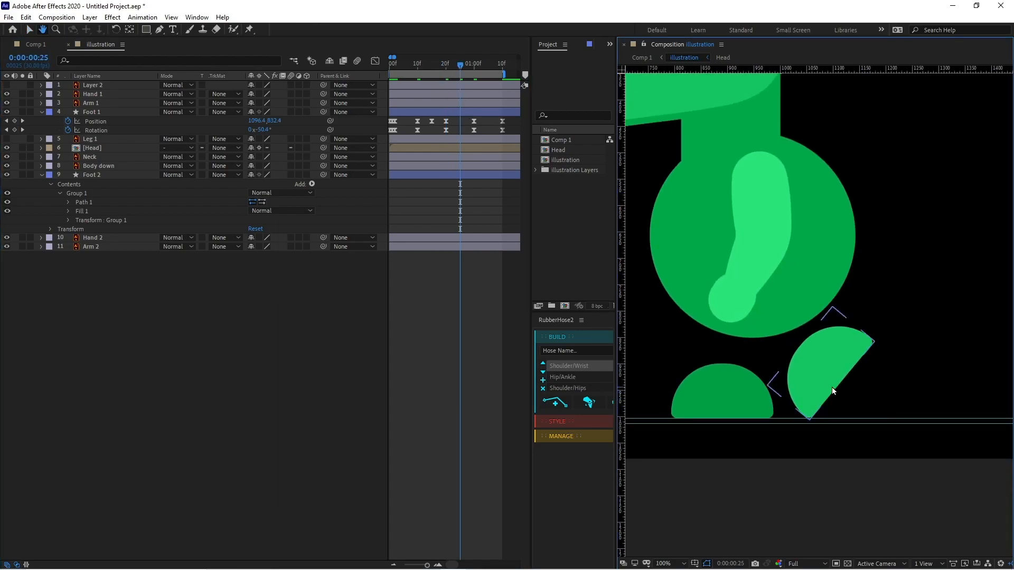
click(837, 382)
drag(828, 381, 838, 380)
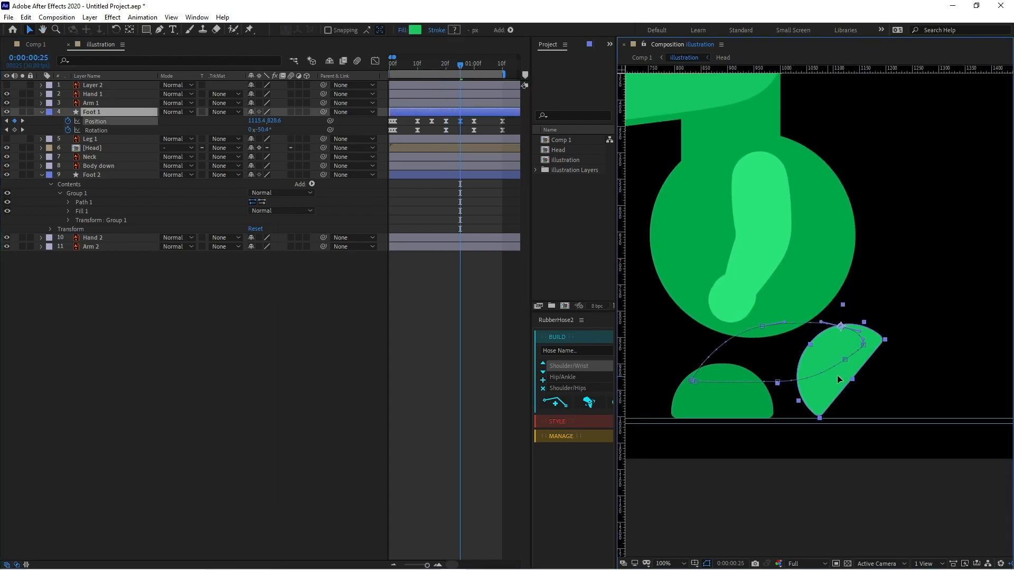
Set Foot 1's rotation at frame 25 to -100° and shift the foot to about 1131, 829
drag(262, 132, 242, 136)
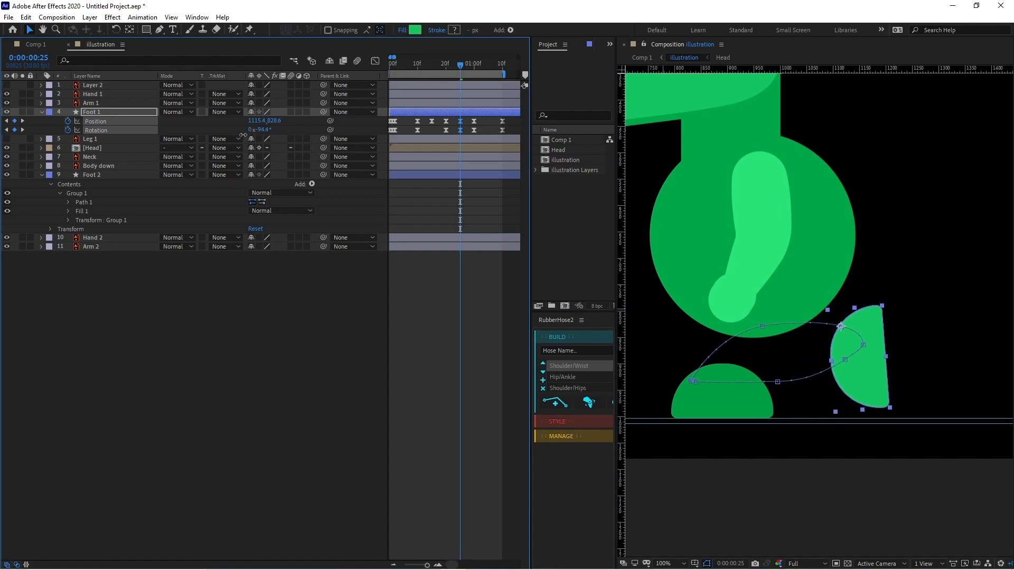
click(262, 129)
text(-100)
key(Return)
drag(874, 329, 883, 328)
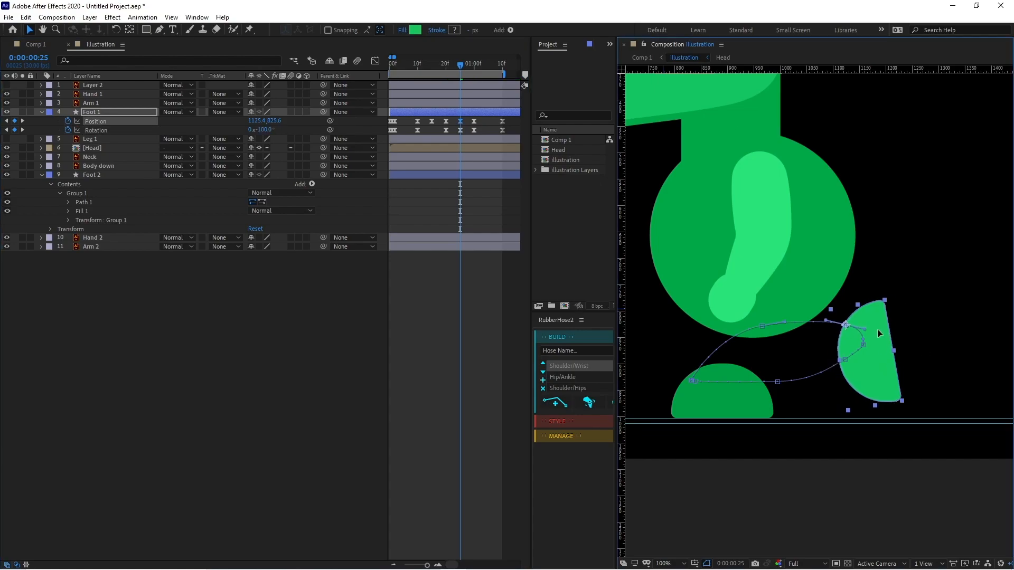
scroll(827, 340, up, 2)
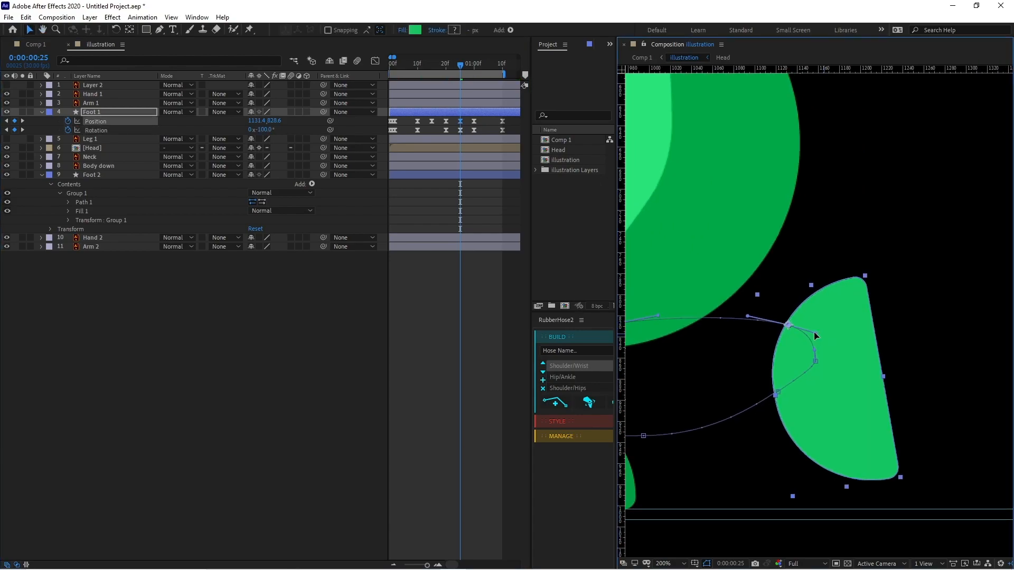
scroll(814, 331, down, 2)
Shift Foot 1 to about 965, 828 at 0:00:01:00, and raise it to about 837, 802 at 0:00:01:05
click(475, 65)
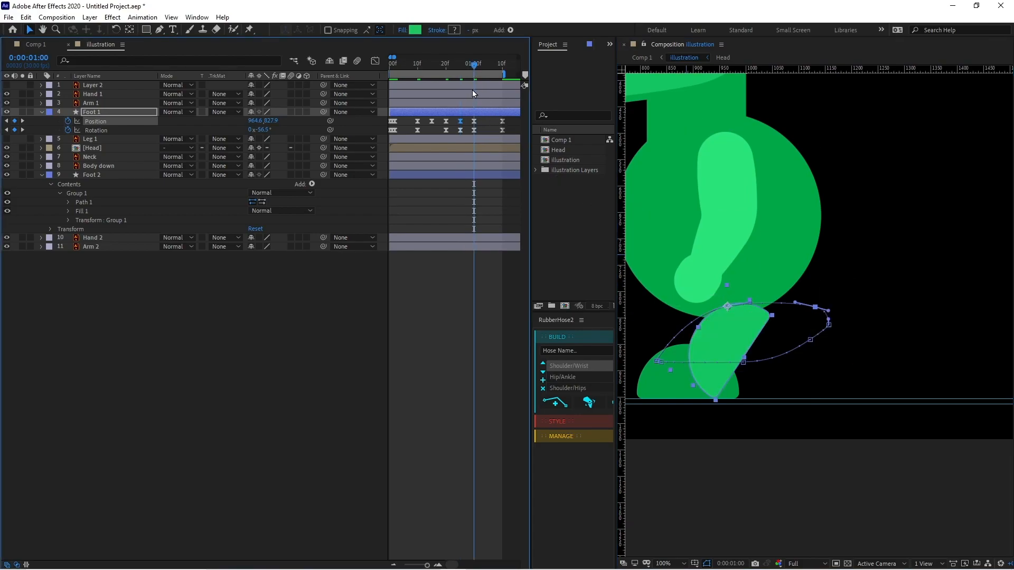
click(29, 58)
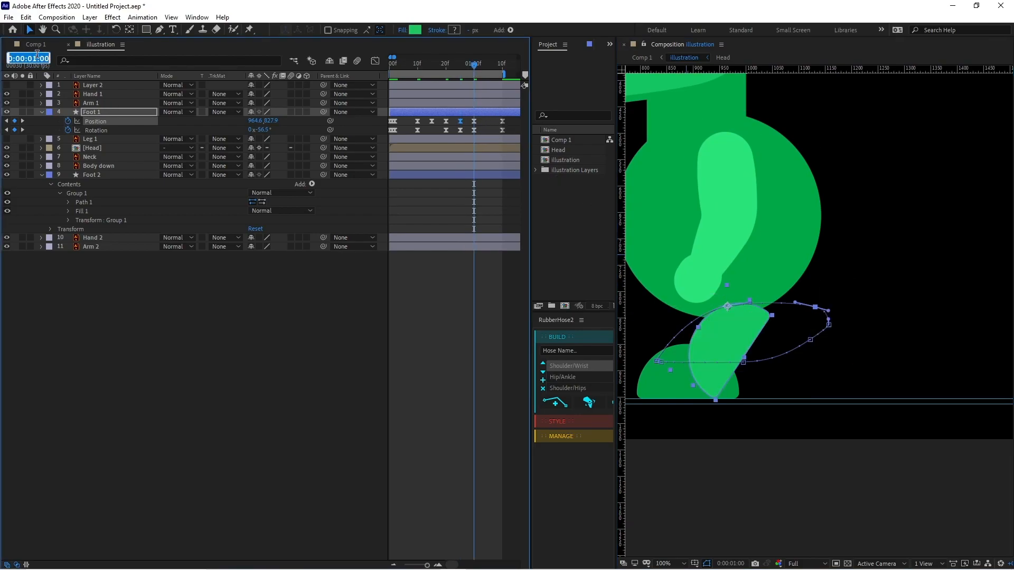
text(+)
key(Return)
drag(649, 347, 716, 332)
key(h)
scroll(816, 352, up, 1)
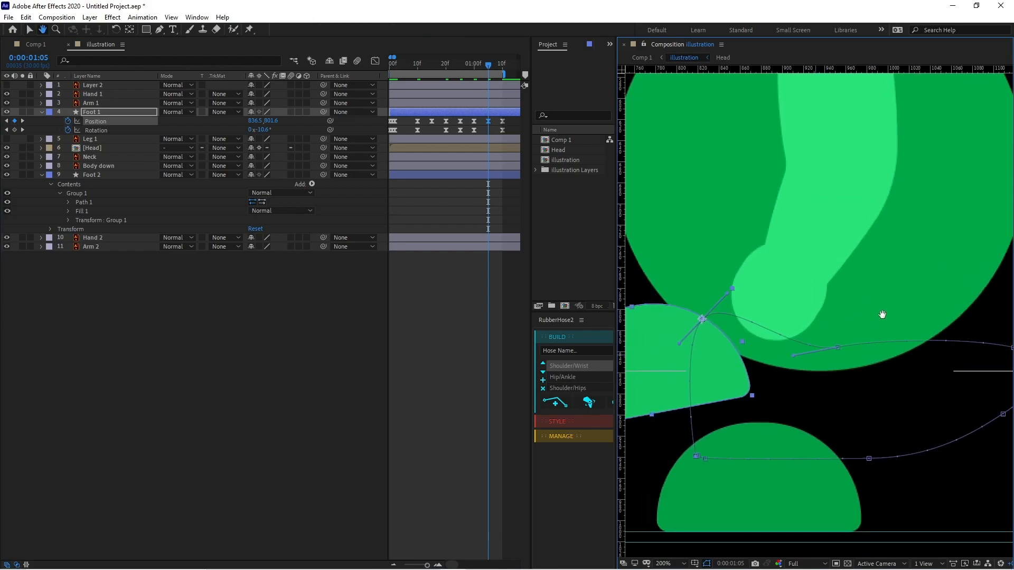
At 0:00:01:05, rotate Foot 1 to about 26.4° and move it to about 860, 806
drag(874, 321, 907, 299)
key(v)
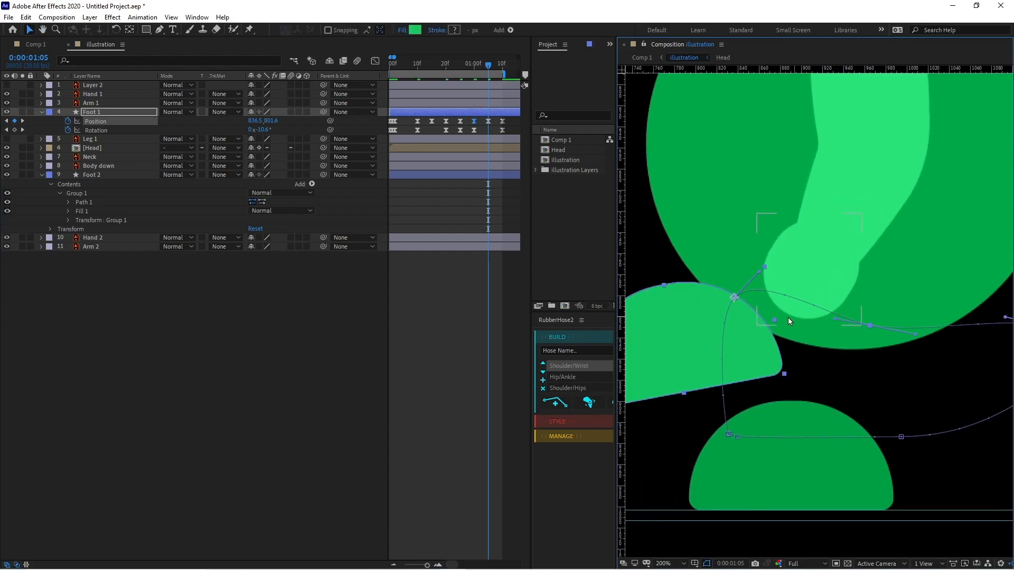
drag(740, 310, 793, 263)
drag(256, 131, 276, 131)
scroll(774, 309, down, 1)
drag(775, 309, 729, 285)
drag(731, 249, 743, 251)
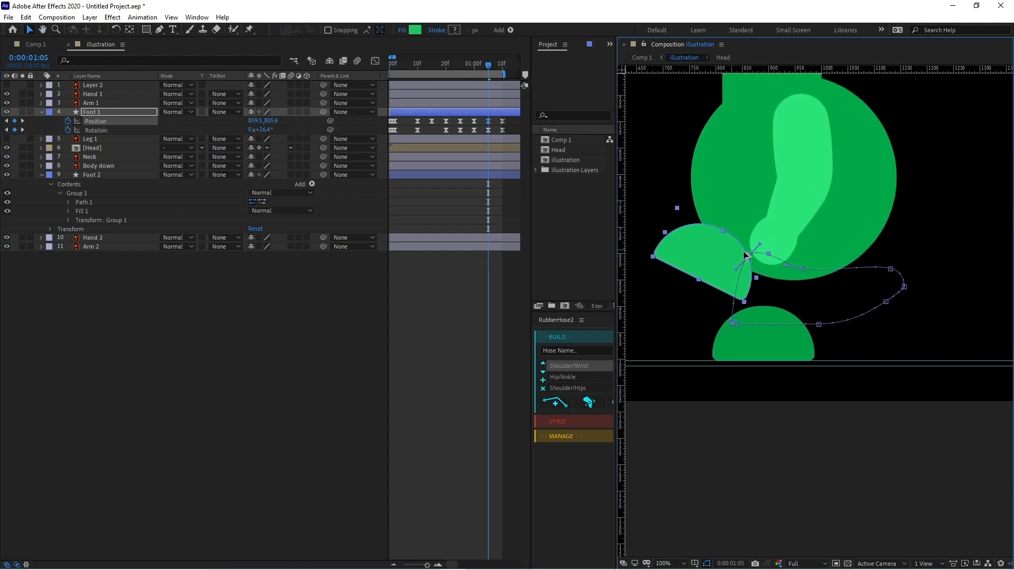
Adjust the motion path handle at Foot 1's 0:00:01:00 point to smooth the forward swing
scroll(741, 289, up, 3)
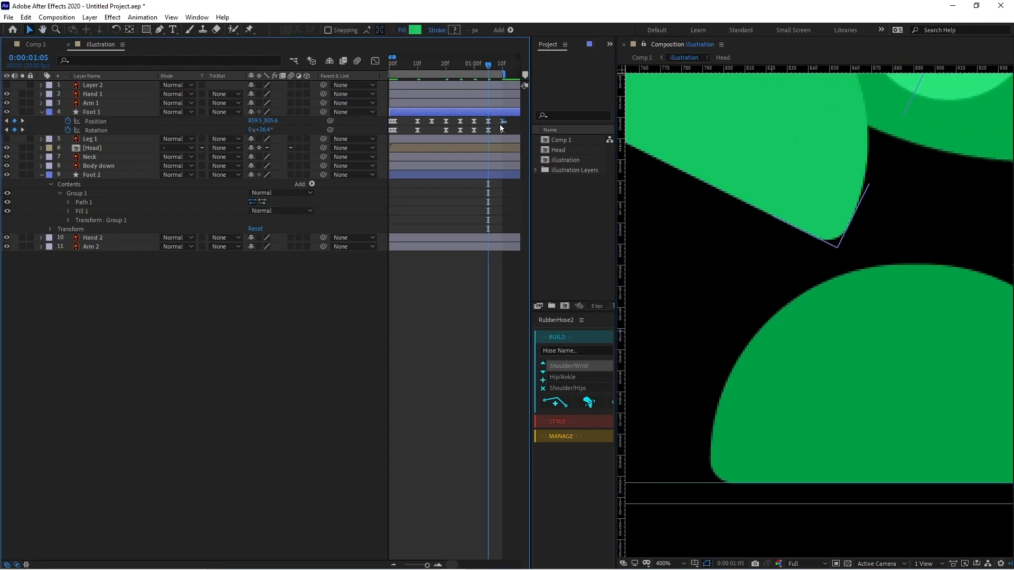
scroll(774, 292, down, 6)
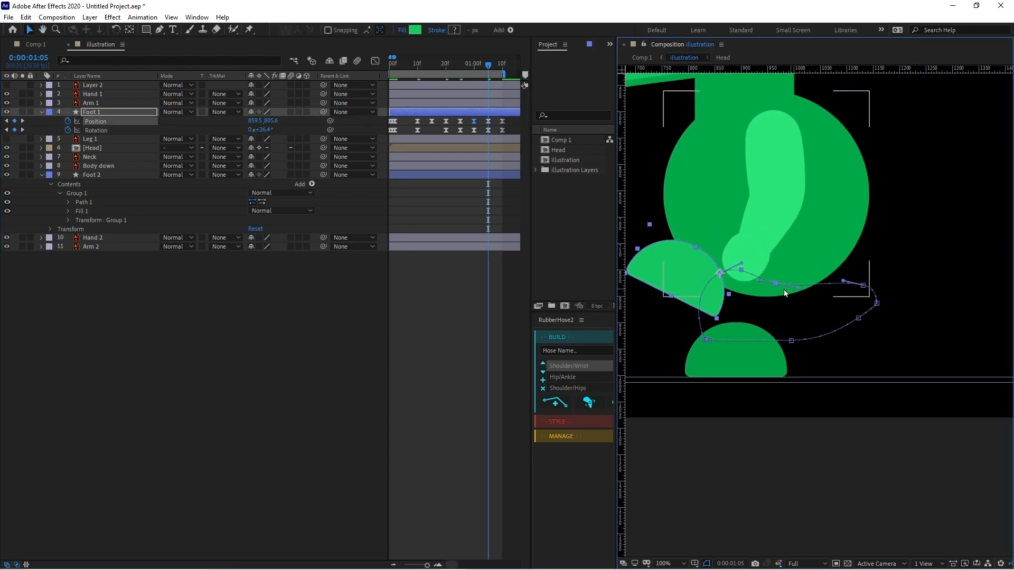
drag(797, 305, 786, 293)
Play back Foot 1's animation from frame 0 and check the motion across the whole cycle
drag(487, 65, 388, 74)
click(409, 288)
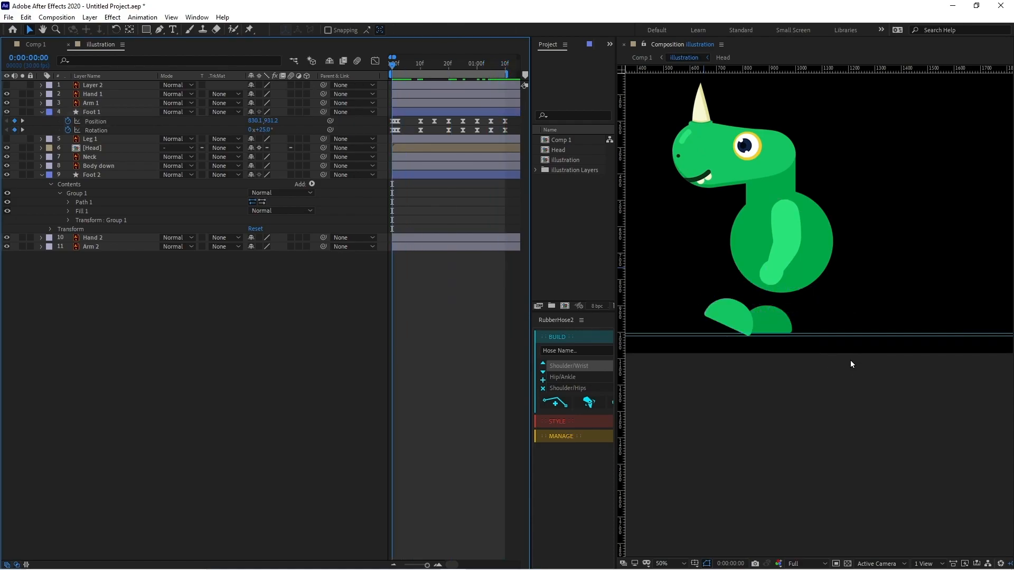
key(space)
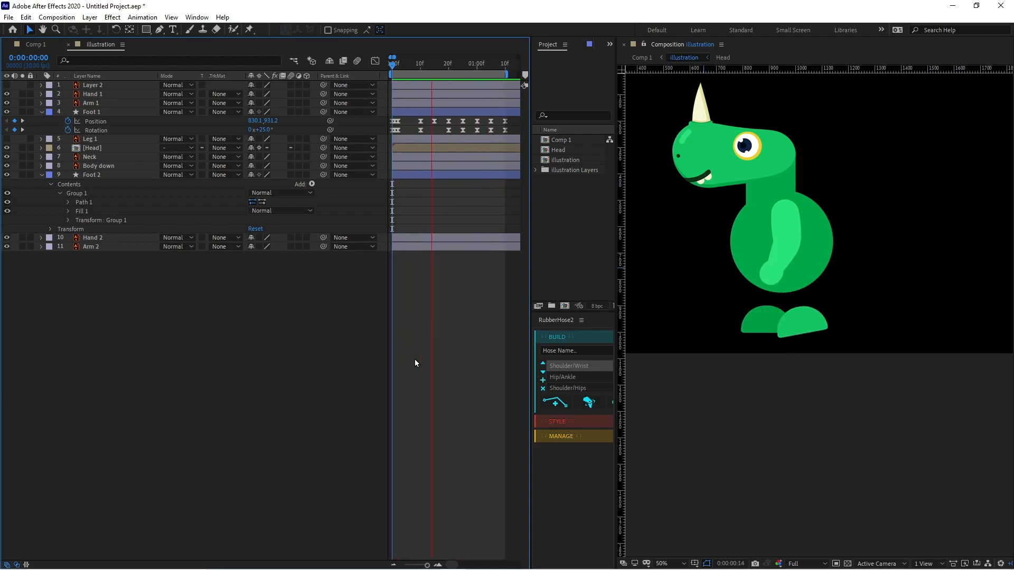
key(space)
key(equal)
key(equal)
key(minus)
key(minus)
key(minus)
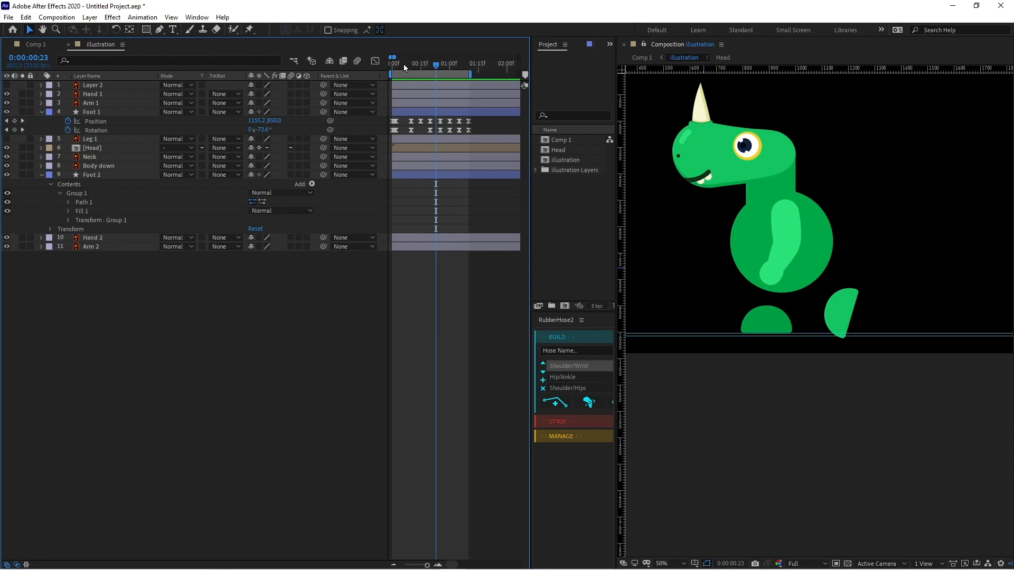
Change Foot 1's intermediate Position keyframes from the start of the cycle through 0:00:00:15 to Auto Bezier interpolation
click(395, 64)
key(equal)
key(equal)
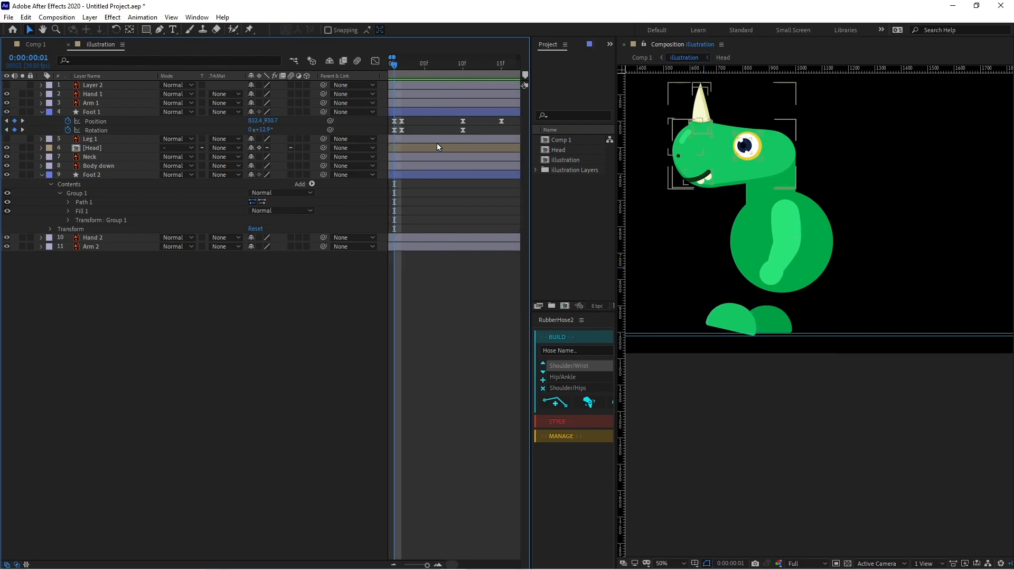
drag(419, 117, 400, 131)
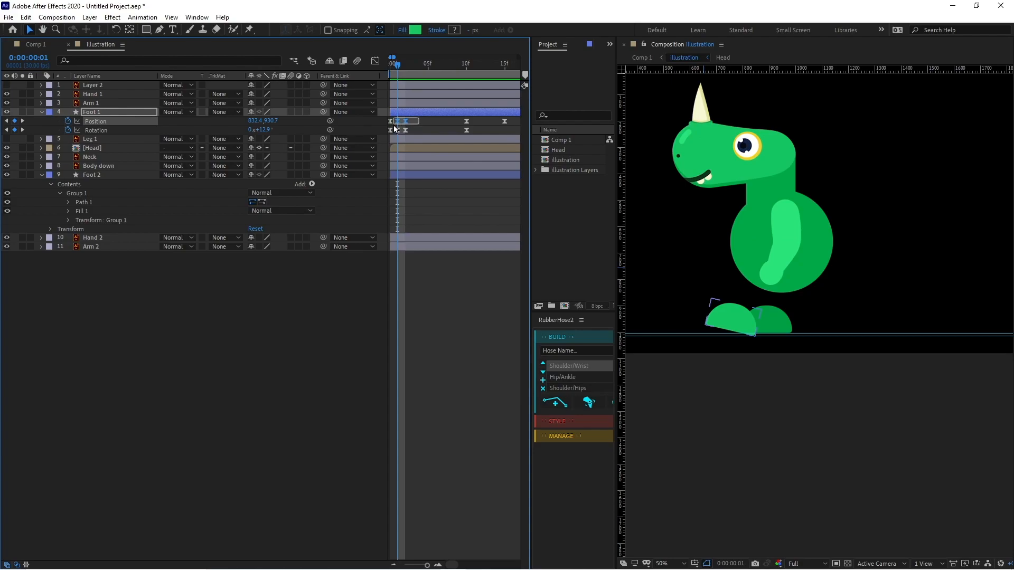
drag(406, 123, 430, 123)
drag(438, 67, 496, 68)
ctrl+click(458, 121)
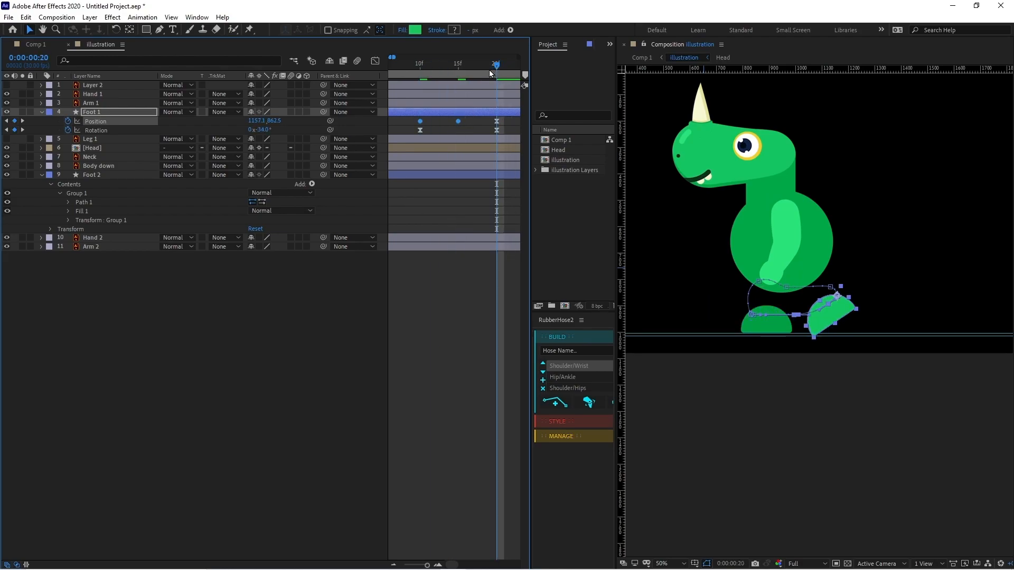
Change Foot 1's remaining intermediate Position keyframes, 0:00:00:20 through 0:00:01:05, to Auto Bezier interpolation and preview the motion
key(minus)
drag(486, 122, 430, 125)
key(minus)
ctrl+click(434, 121)
key(space)
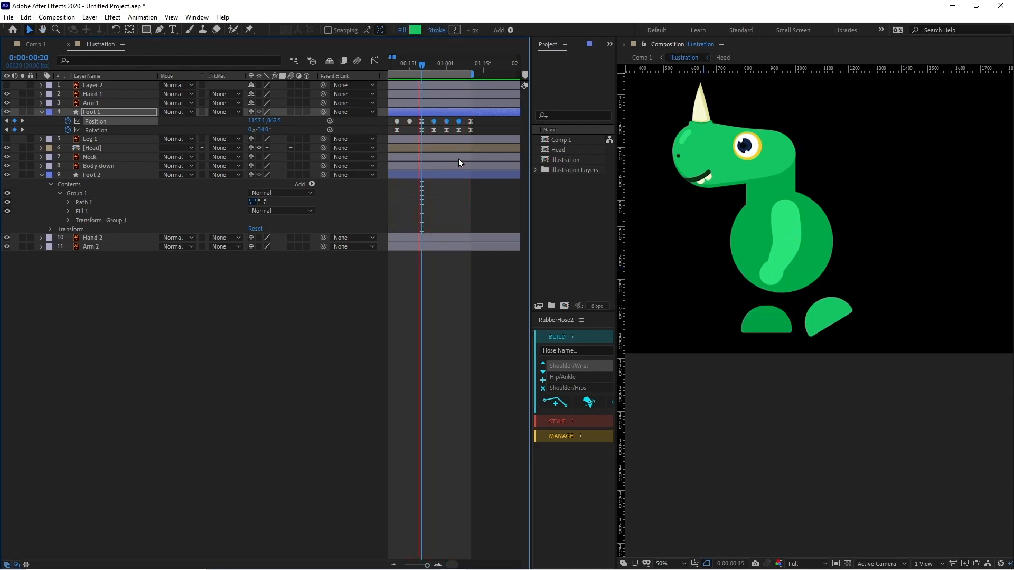
click(422, 121)
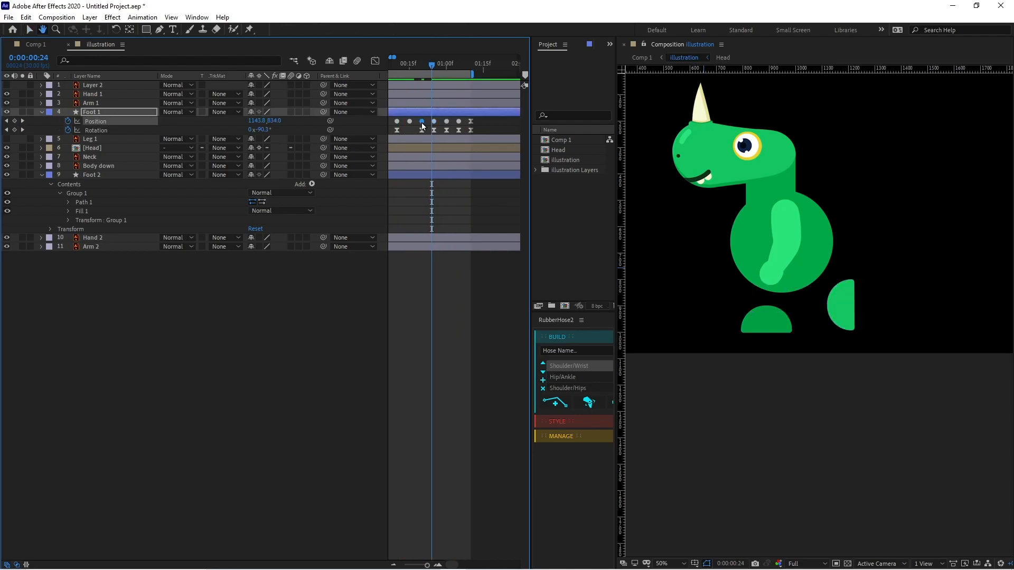
key(space)
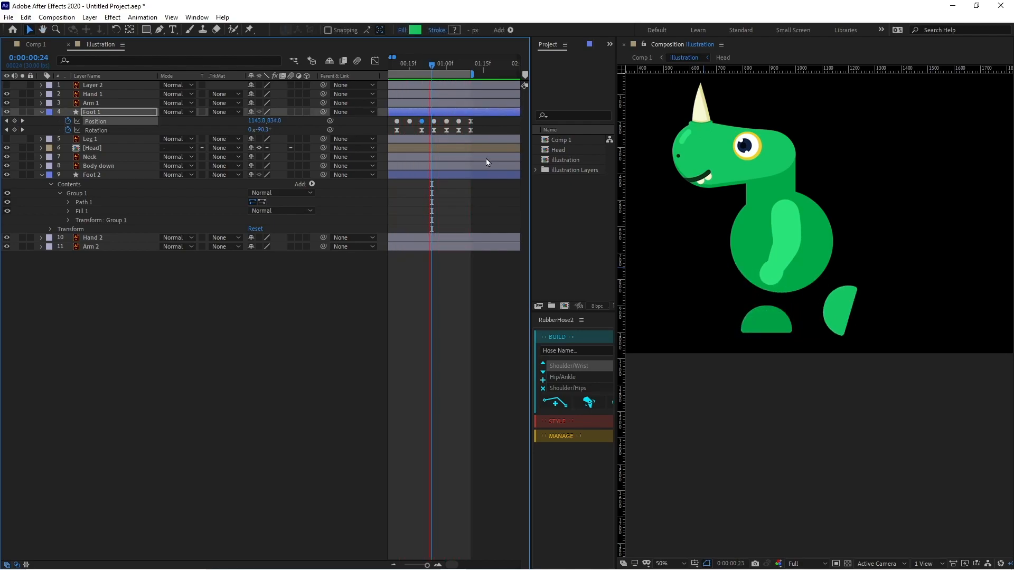
drag(432, 65, 358, 66)
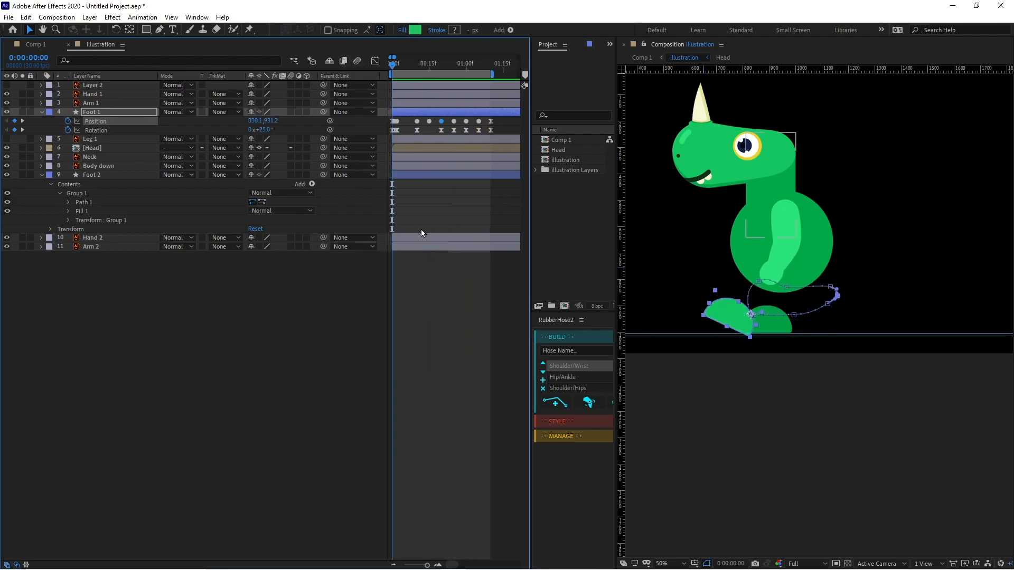
click(457, 336)
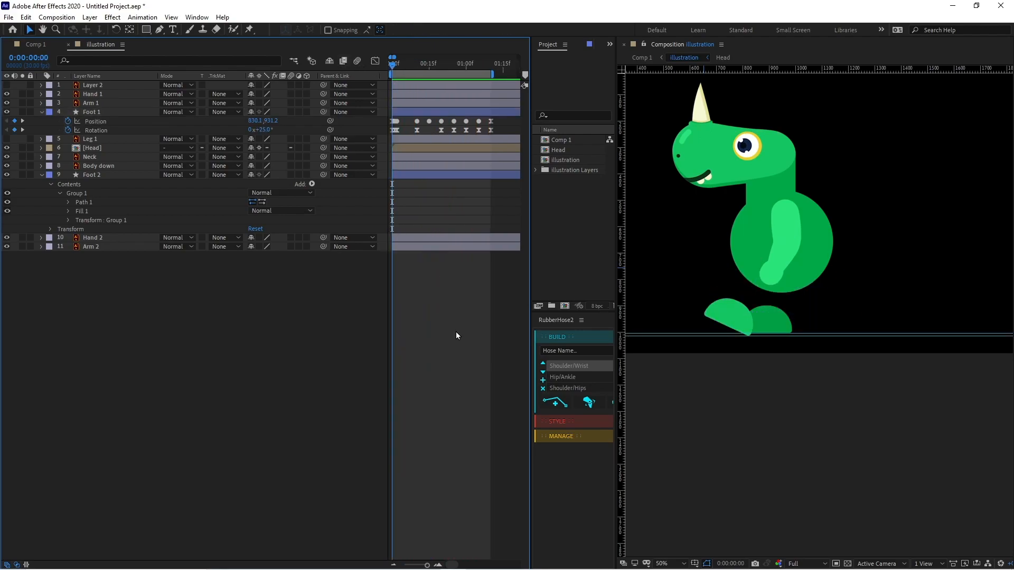
Add the expression loopIn()+loopOut()-value; to Foot 1's Rotation and copy the expression text
alt+click(67, 130)
text(loopIn()+lo)
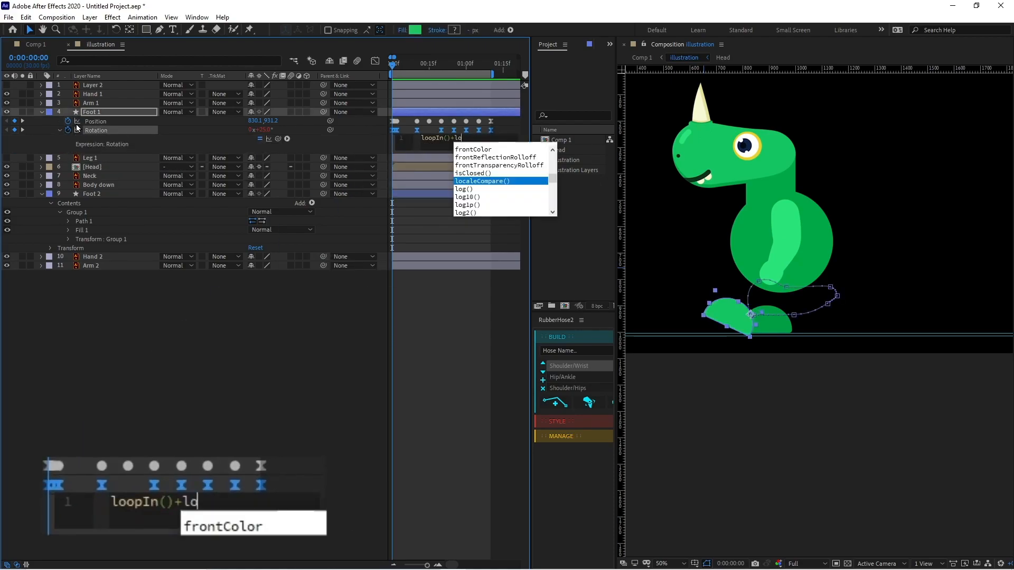
text(opOut()-value;)
key(ctrl+a)
key(ctrl+c)
click(185, 328)
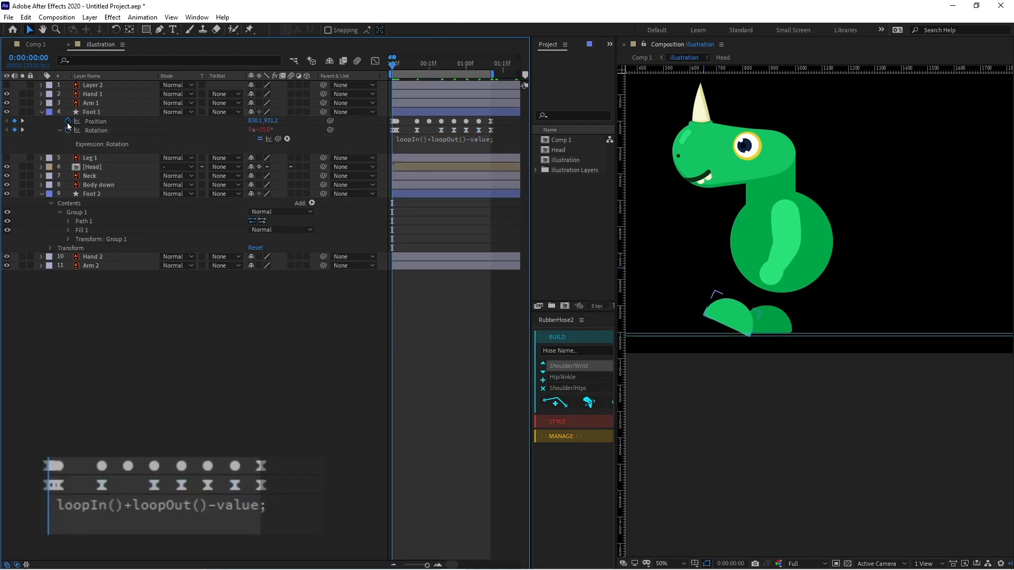
Paste the loopIn()+loopOut()-value; expression onto Foot 1's Position and preview the loop
alt+click(68, 121)
key(ctrl+v)
click(238, 327)
key(space)
key(space)
Copy Foot 1's looping Position and Rotation animation onto Foot 2 at frame 0 and reveal Foot 2's keyframes
drag(509, 122, 372, 159)
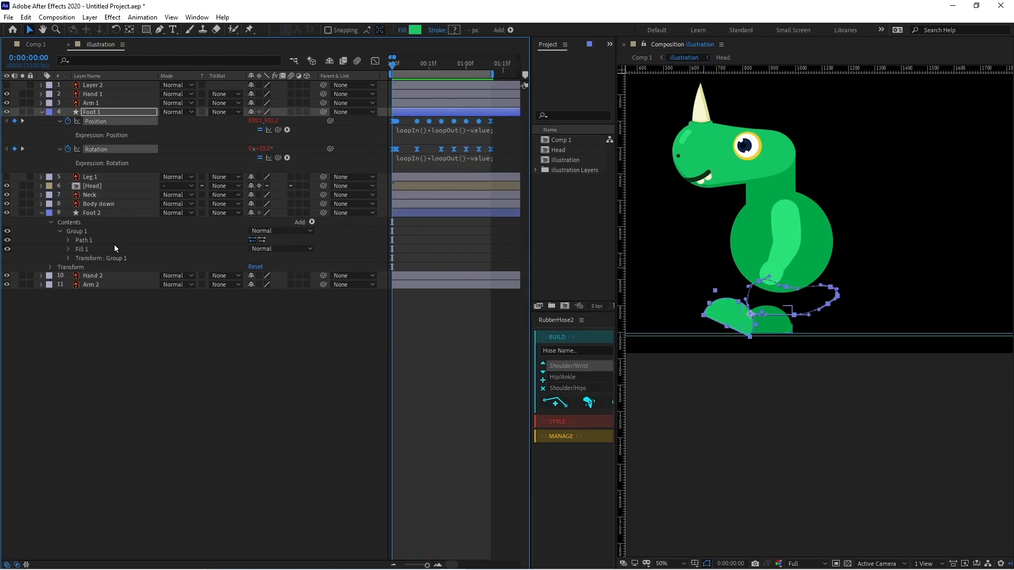
click(90, 214)
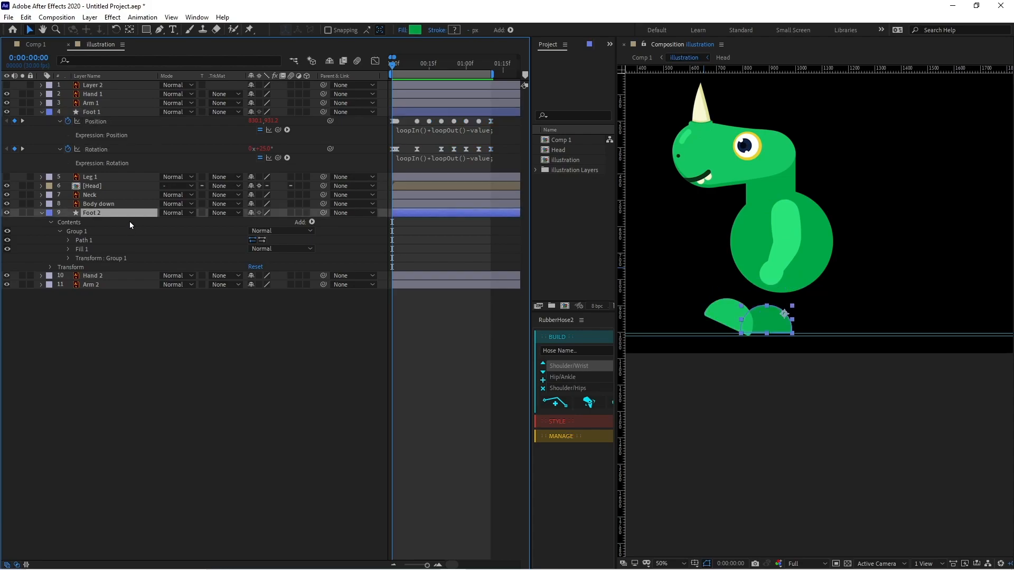
key(ctrl+v)
key(u)
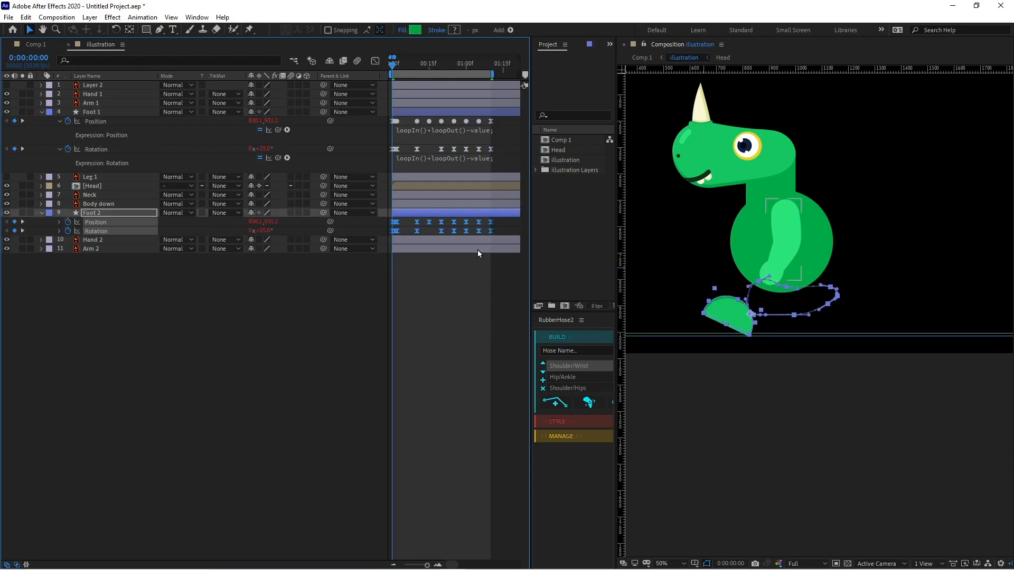
Offset all of Foot 2's keyframes to start at 0:00:00:20, preview both feet, and return to frame 0
click(442, 64)
drag(427, 223, 476, 223)
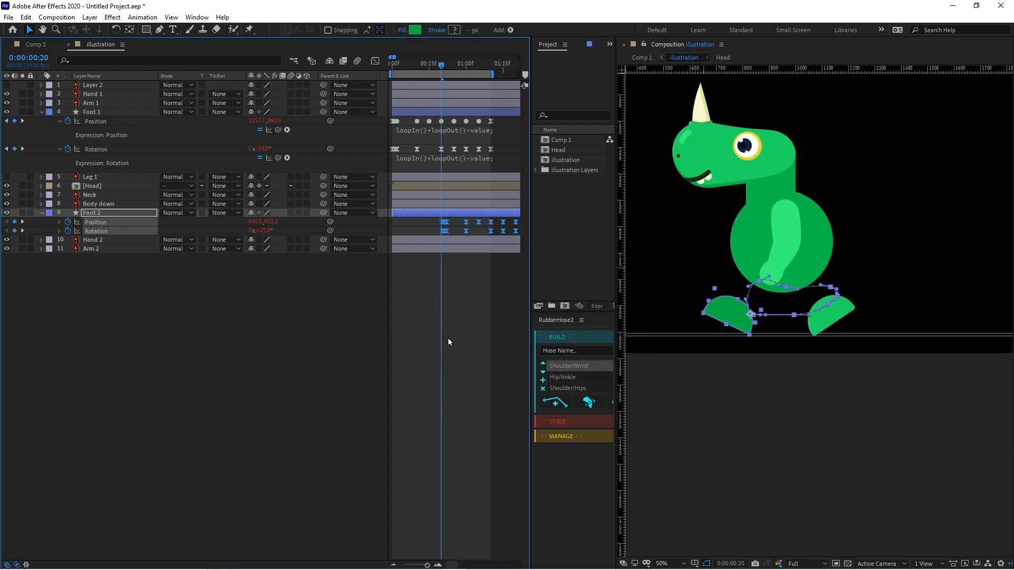
key(space)
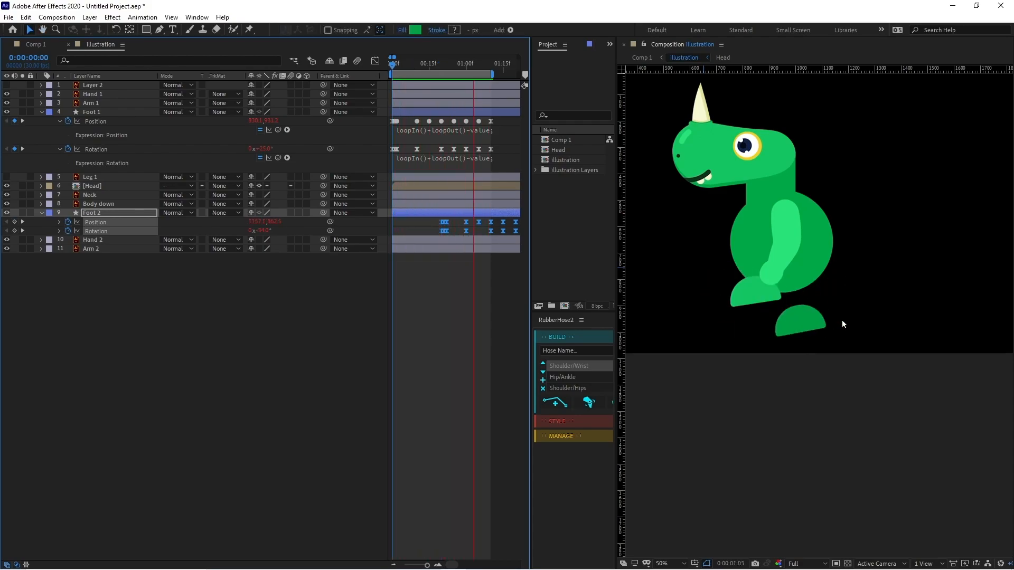
click(439, 337)
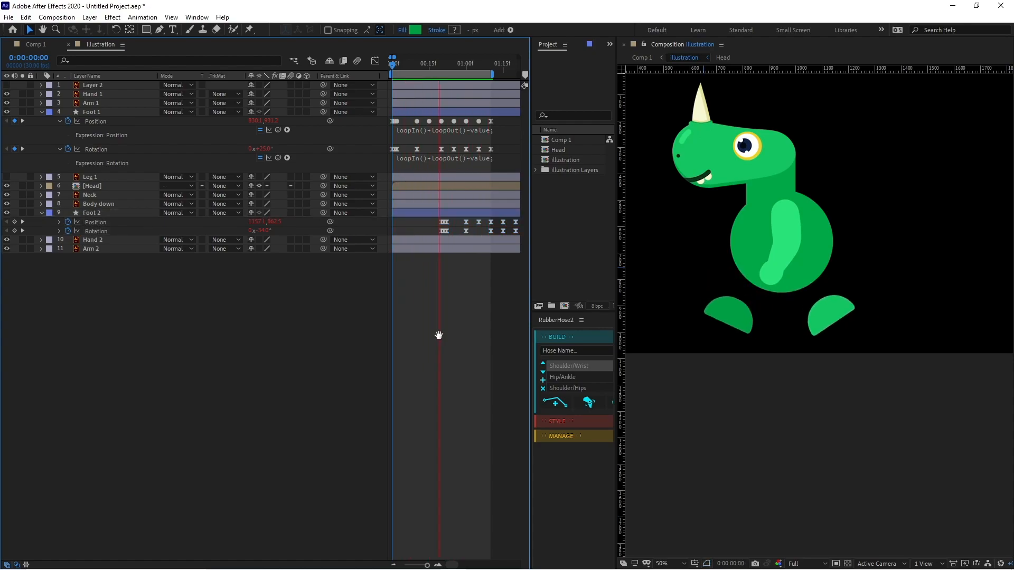
key(Home)
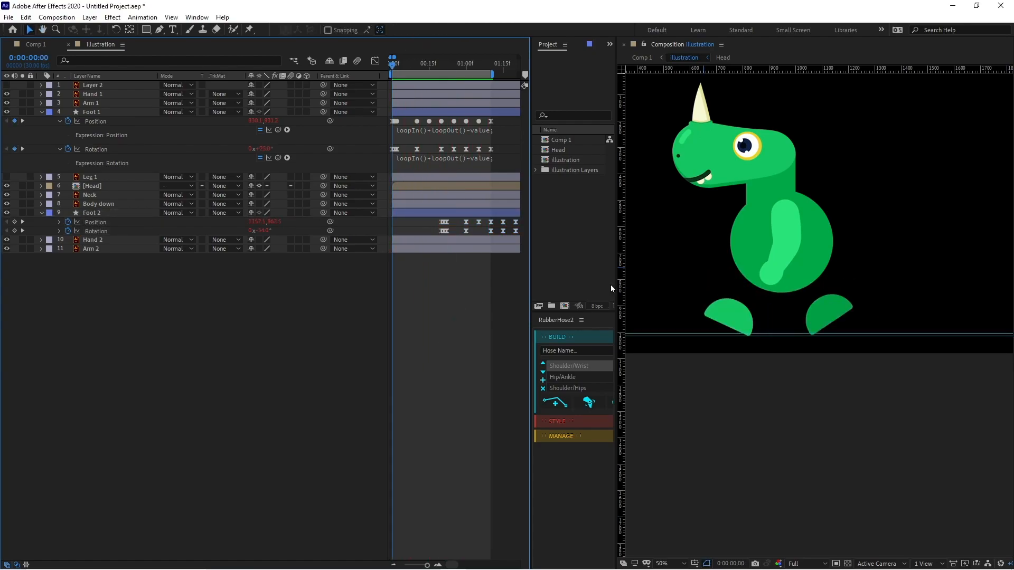
Move the Body down layer's anchor point to the bottom centre of the body circle
click(738, 238)
key(y)
drag(781, 241, 786, 288)
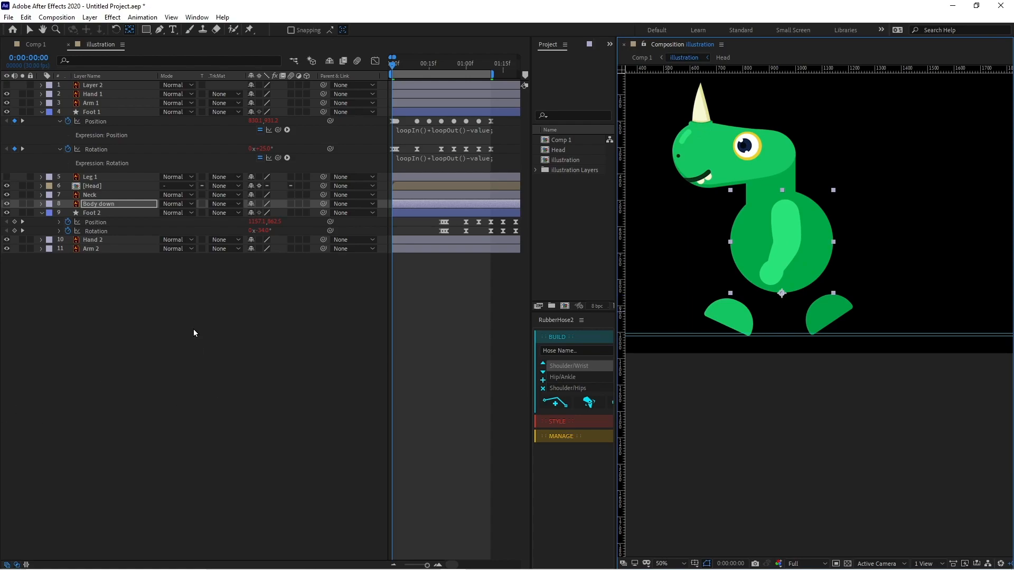
Parent the Head layer to Neck and the Neck layer to Body down
click(90, 195)
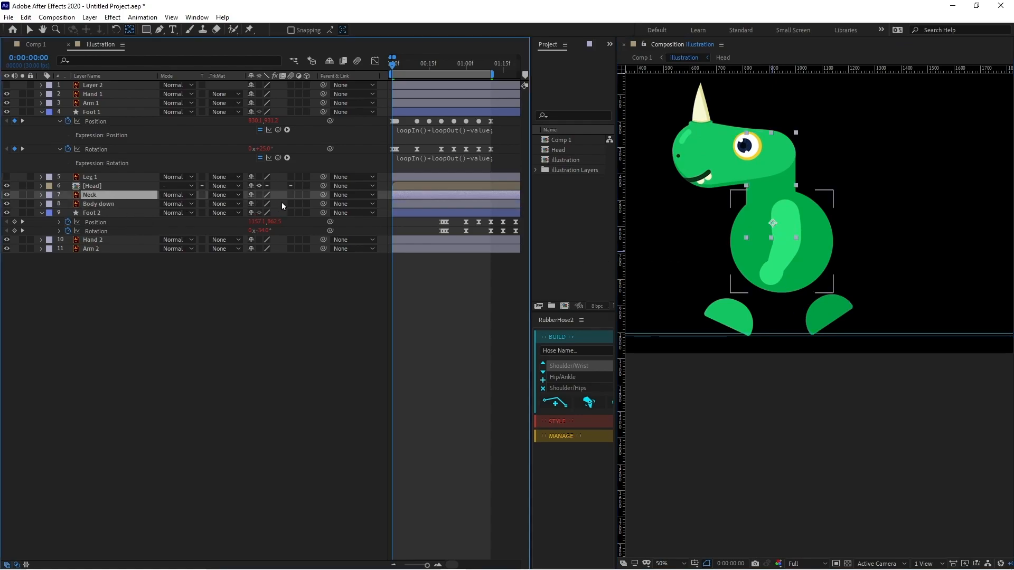
mouse_move(323, 195)
mouse_down()
mouse_move(316, 205)
mouse_move(324, 185)
mouse_move(315, 196)
mouse_up()
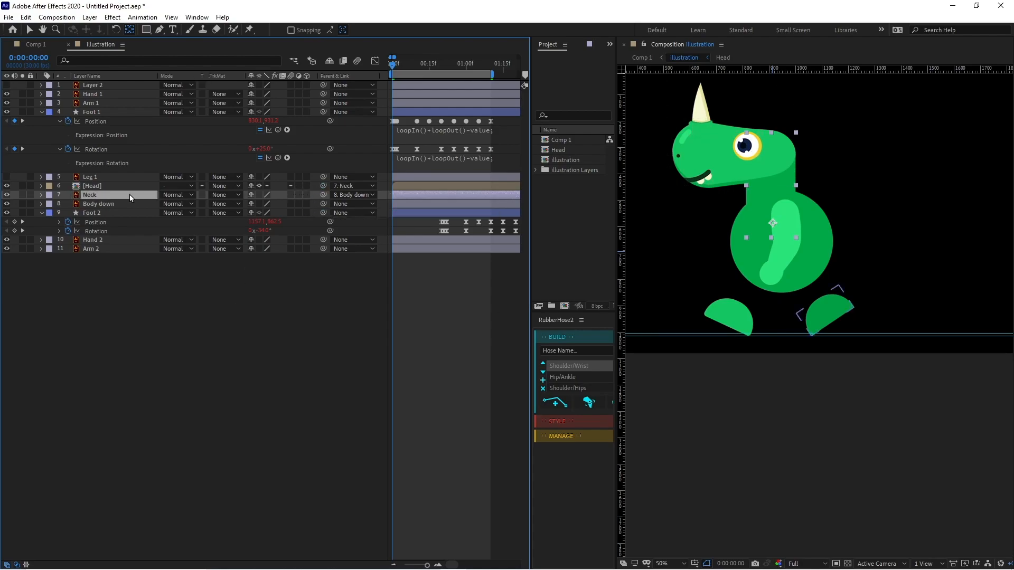
Add Position and Rotation keyframes to Body down at frame 0 and rotate it to 6°
click(98, 205)
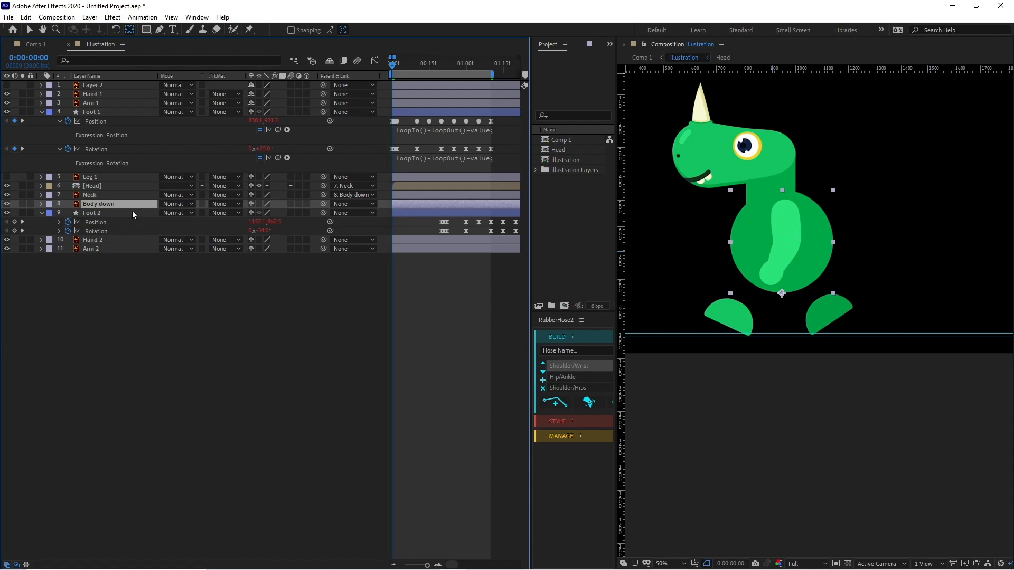
key(p)
key(r)
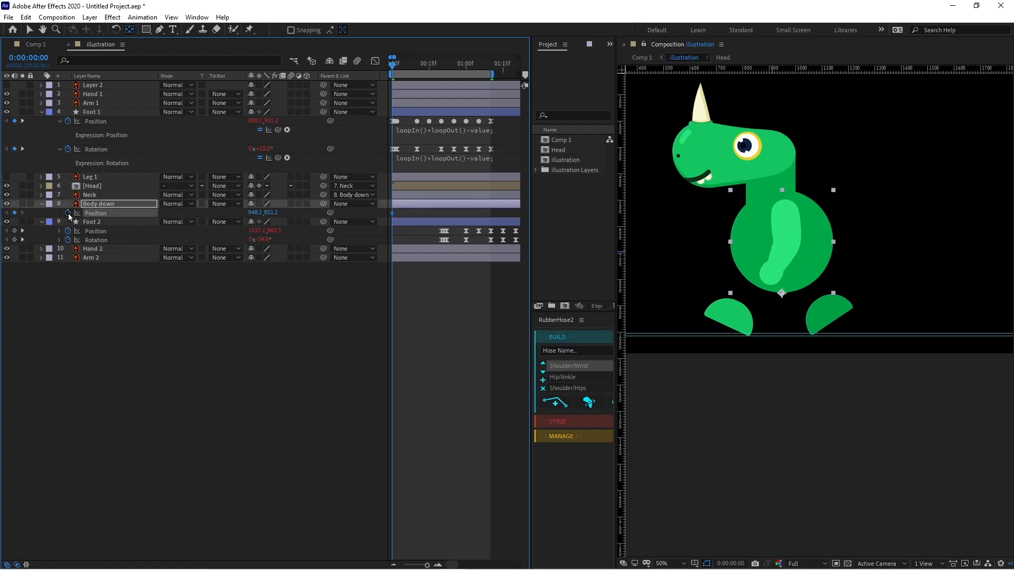
click(68, 214)
key(alt+shift+p)
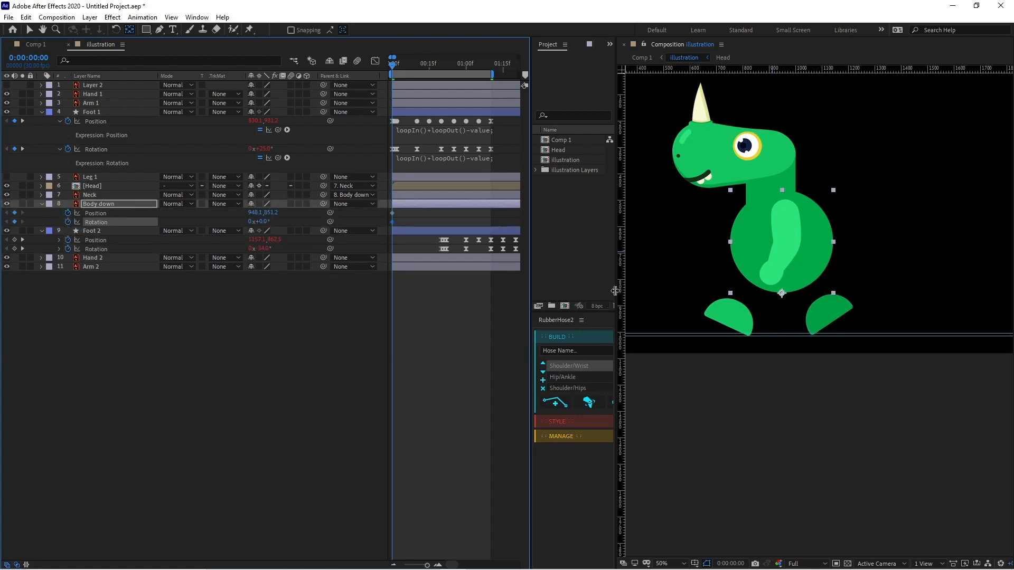
click(334, 333)
drag(260, 222, 264, 221)
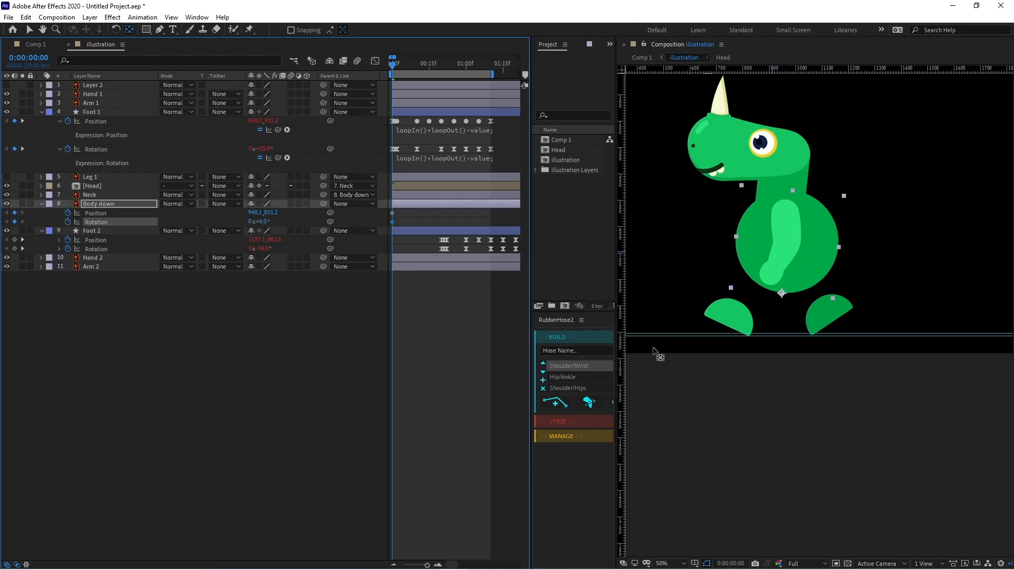
Hide the Arm 1 and Hand 1 layers so the body is unobstructed
key(v)
click(772, 237)
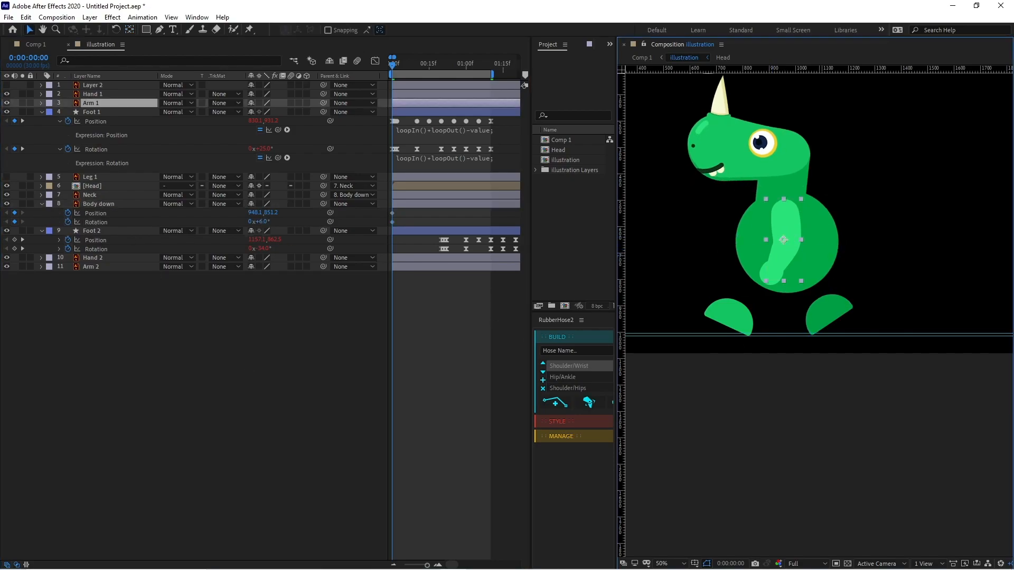
click(7, 103)
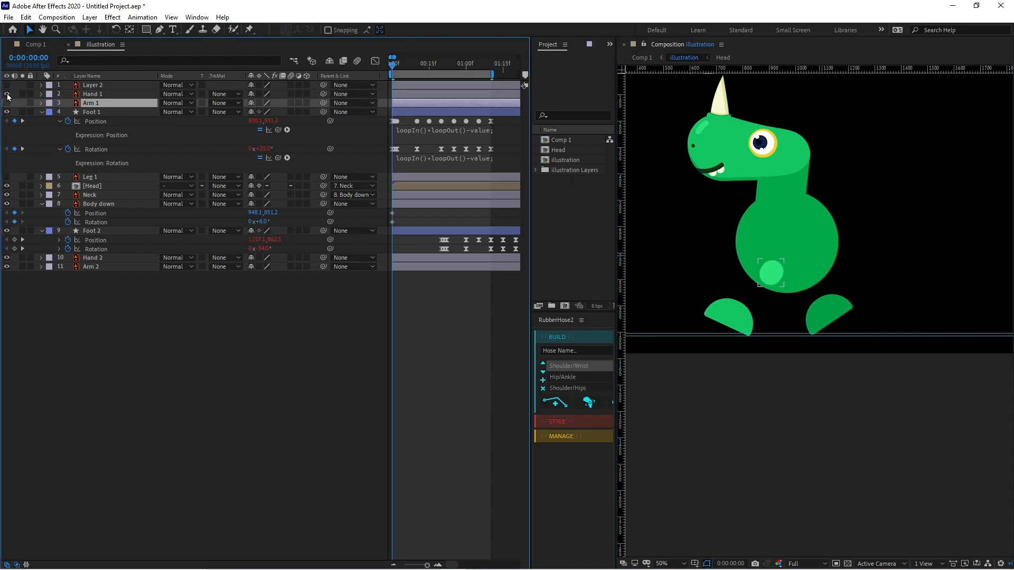
Set Body down's Rotation to 12° at frame 0
click(776, 243)
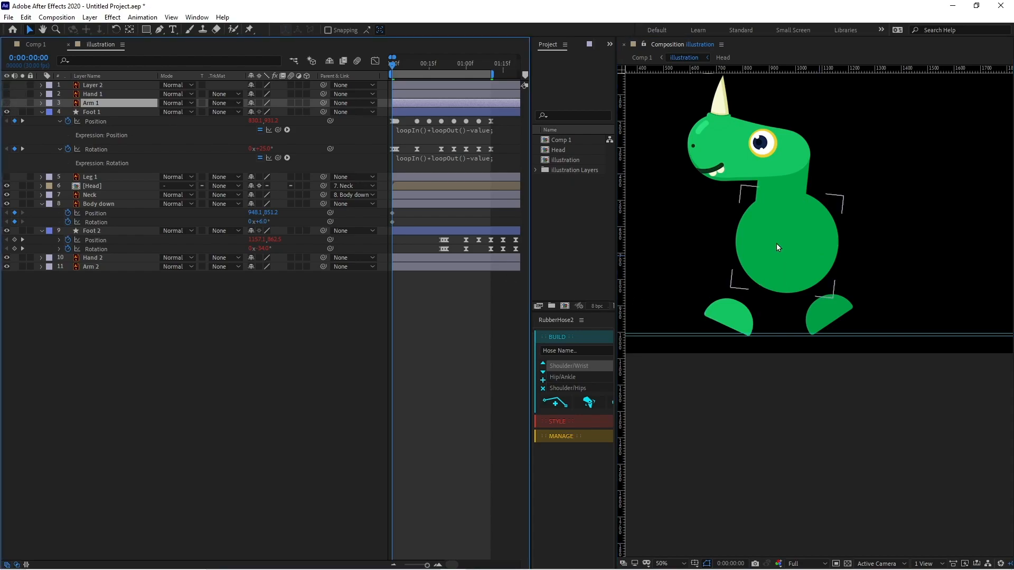
drag(264, 222, 266, 222)
click(265, 222)
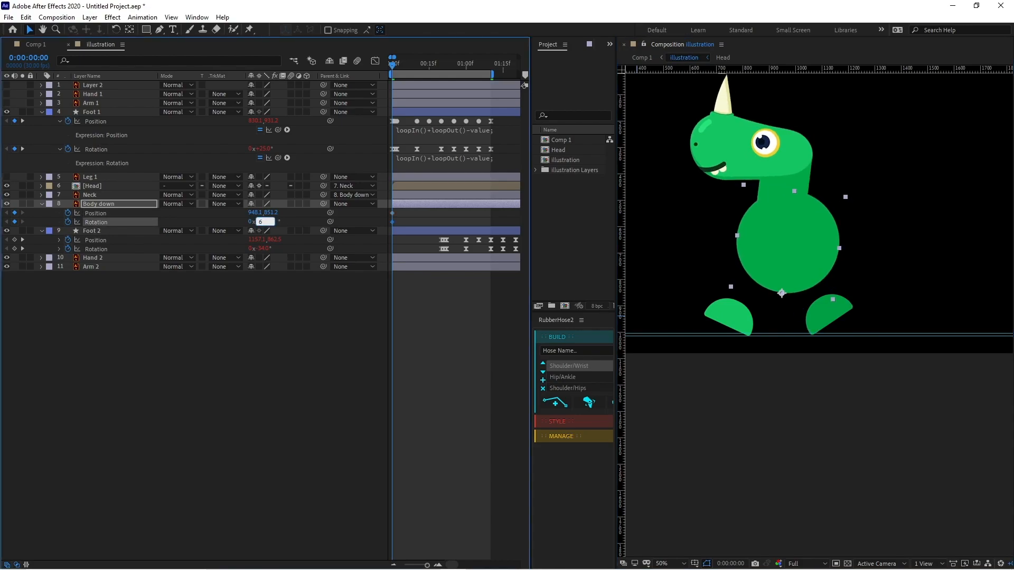
key(Return)
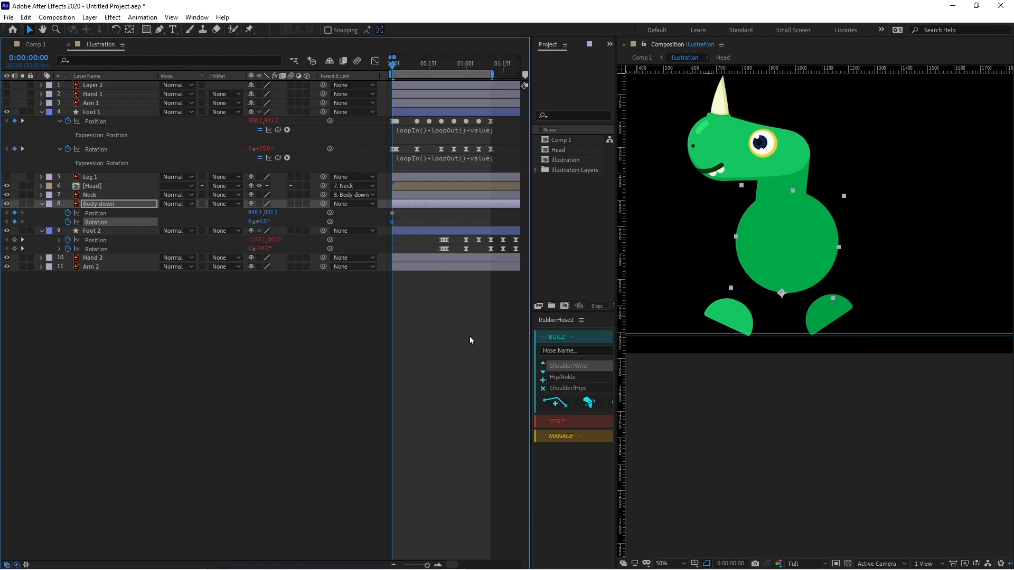
click(126, 290)
click(264, 222)
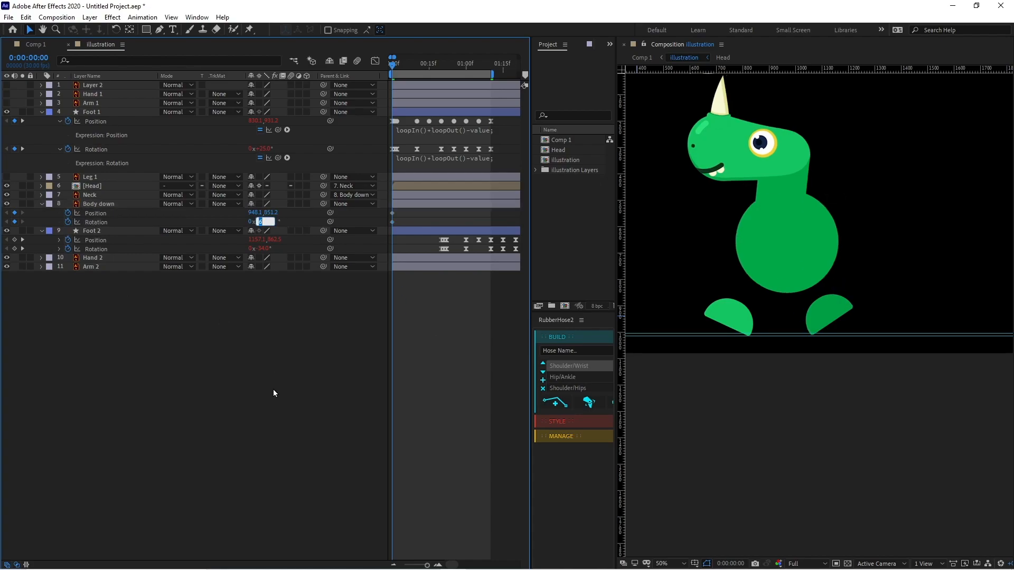
text(12)
key(Return)
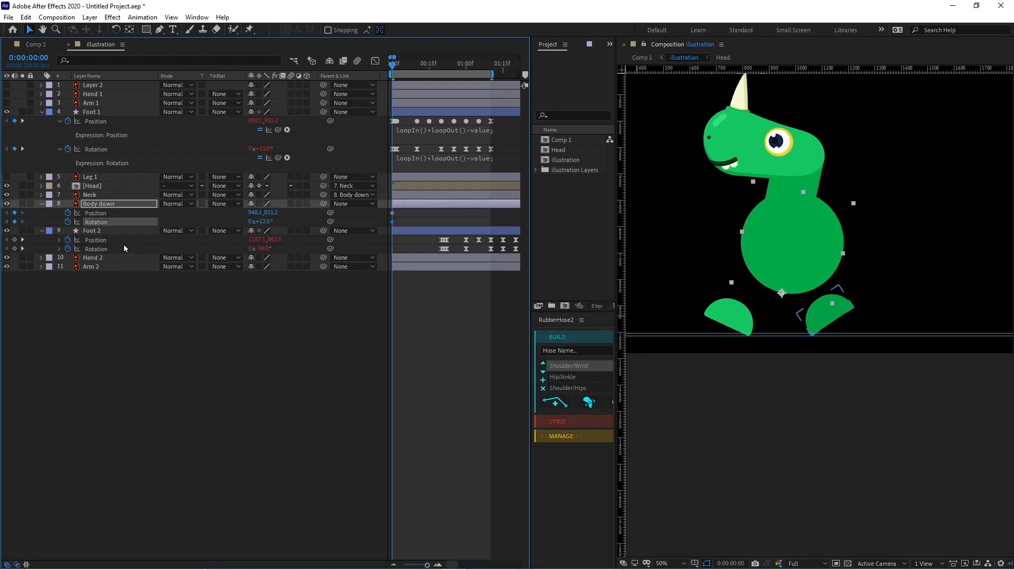
Add Rotation keyframes to the Neck and Head at frame 0 and set both rotations to 6°
click(95, 195)
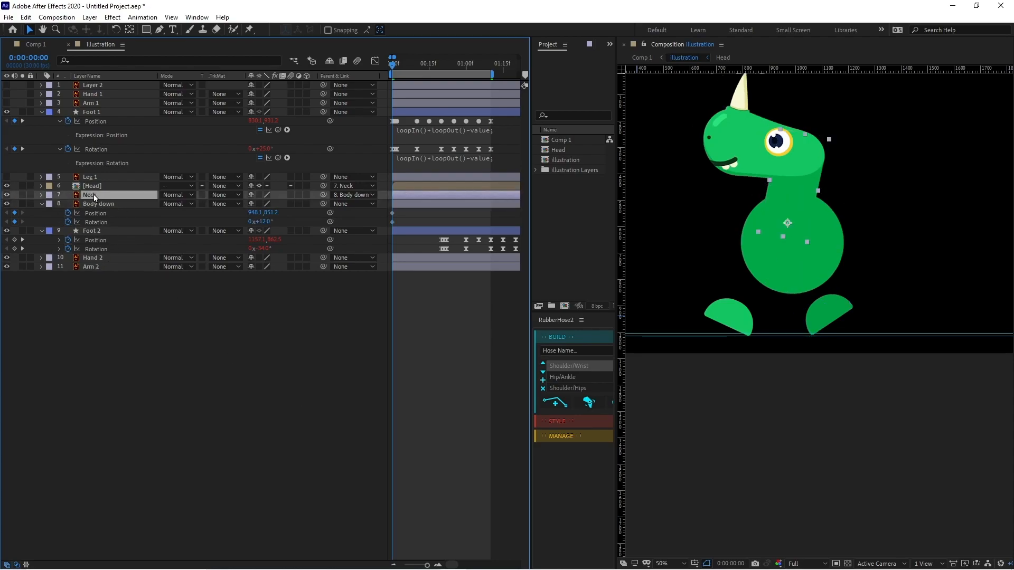
shift+click(94, 187)
key(r)
click(68, 213)
click(263, 213)
text(6)
key(Return)
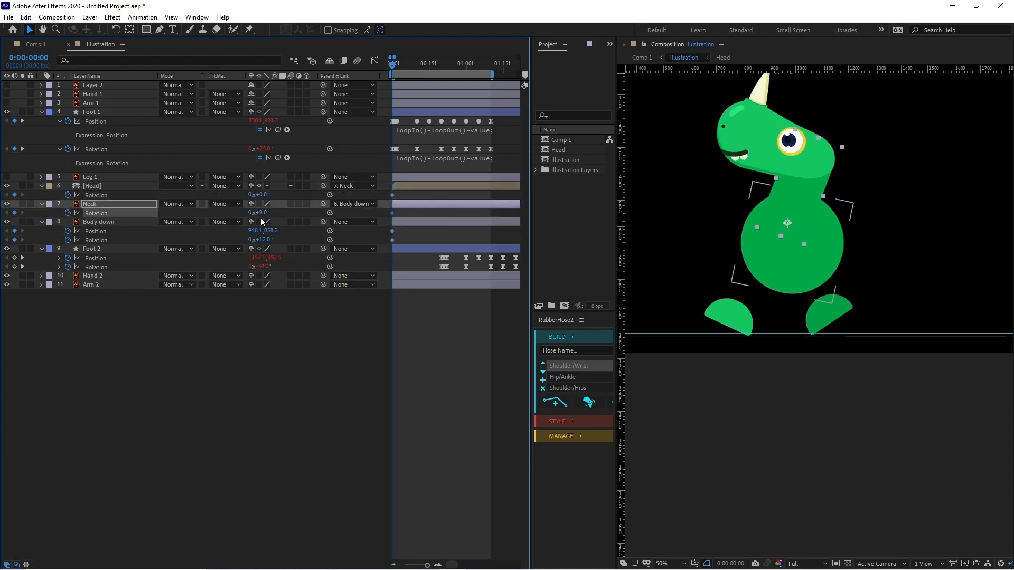
click(266, 195)
text(6)
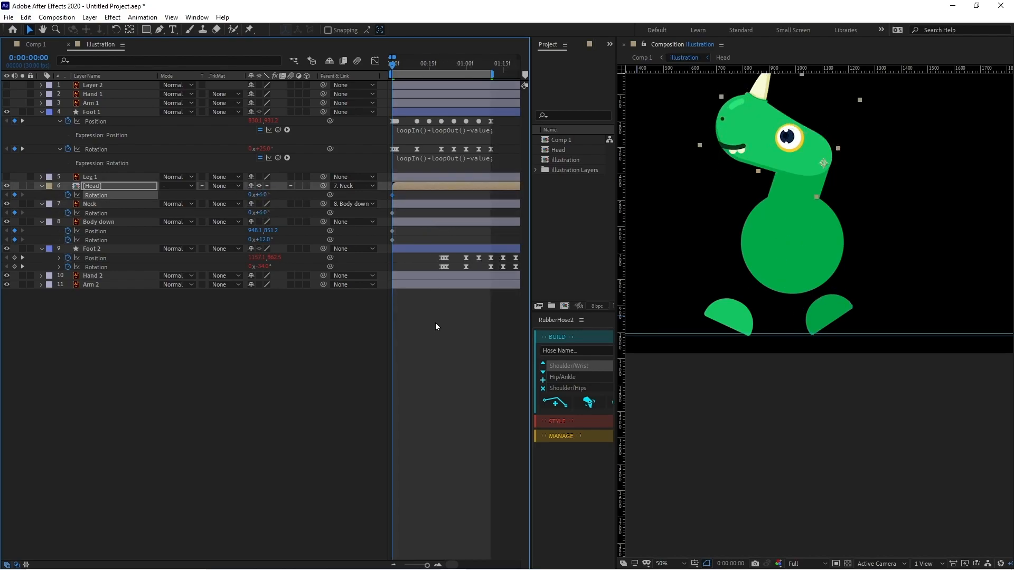
Add Rotation keyframes for the Head and Neck and Position and Rotation keyframes for Body down at frame 10
click(24, 57)
text(10)
key(Return)
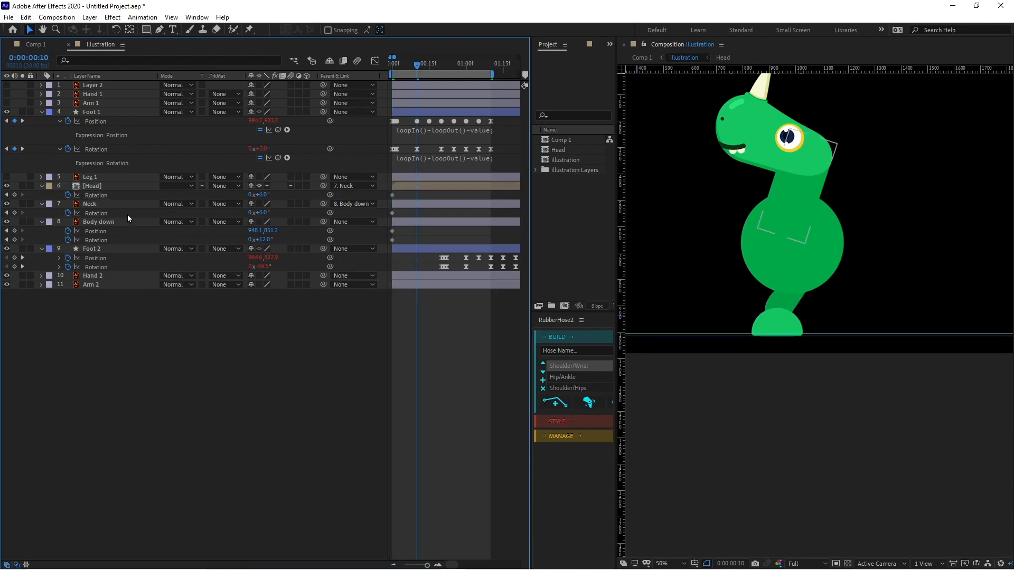
drag(14, 195, 15, 240)
Raise Body down at frame 10 to a Position of about 946, 763
key(Up)
key(Up)
key(Up)
key(Up)
key(Up)
key(Up)
key(Up)
key(Up)
key(Up)
key(Up)
key(Up)
key(Up)
key(Up)
key(Up)
key(Up)
key(Up)
key(Up)
key(Up)
key(Up)
key(Up)
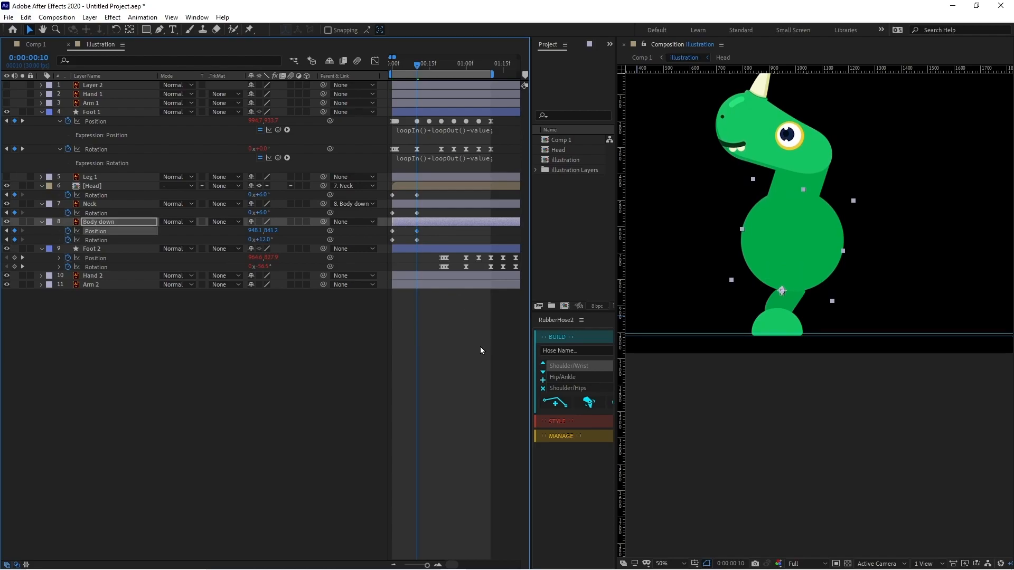
key(Up)
key(Up)
key(Up)
key(Up)
key(Up)
key(Up)
key(Up)
key(Up)
key(Up)
key(Up)
key(Up)
key(Up)
key(Up)
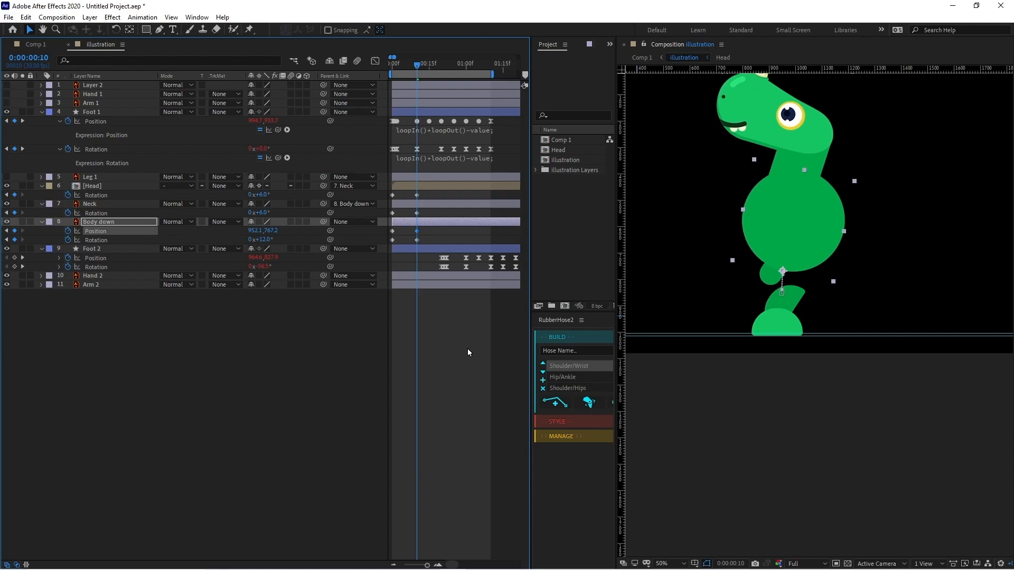
click(467, 349)
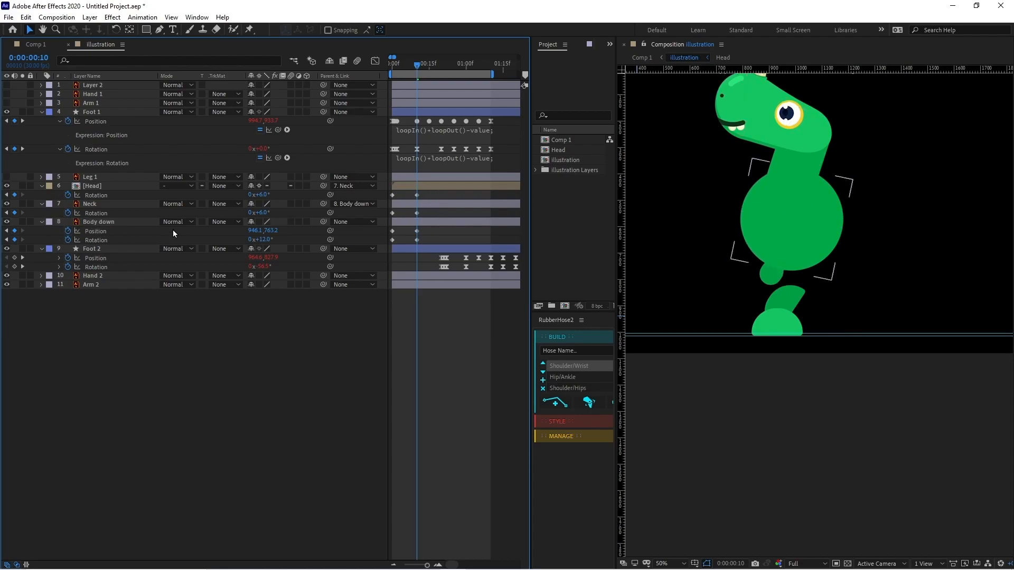
Set Body down's Rotation to 6° at frame 10
click(104, 205)
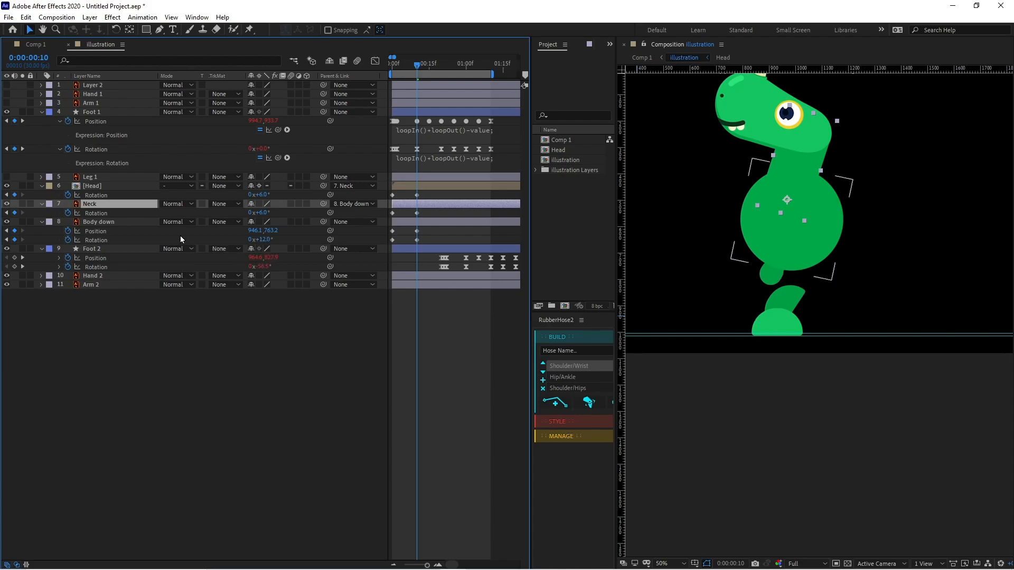
click(135, 224)
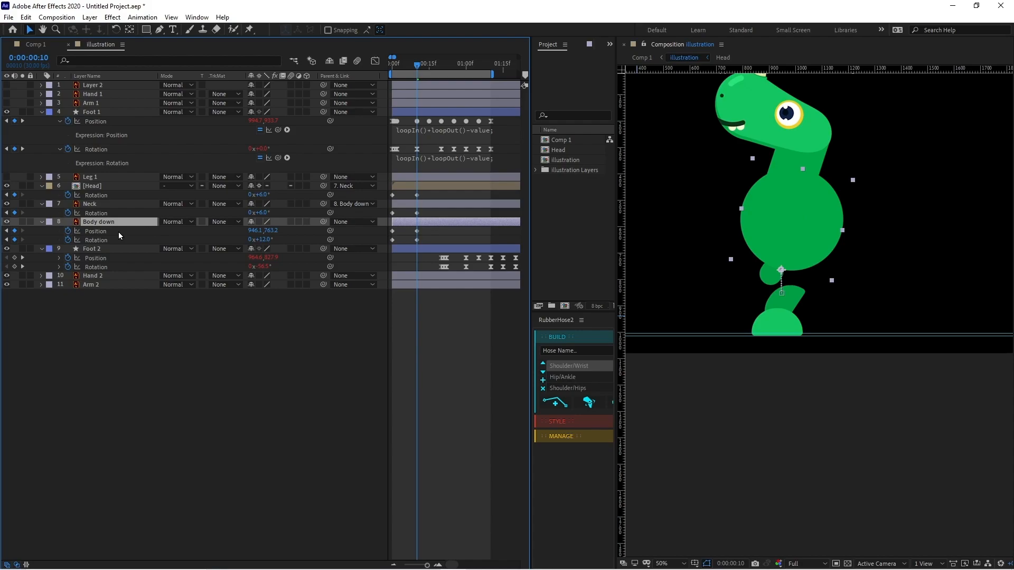
click(267, 240)
text(6)
key(Return)
Set the Neck and Head rotations to -2° at frame 10
click(264, 213)
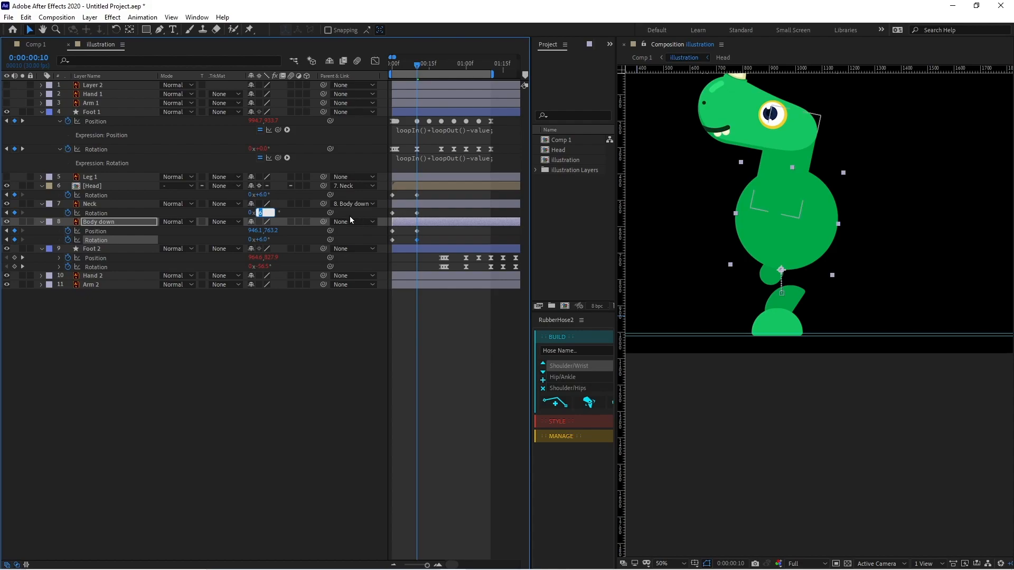
text(-2)
key(Return)
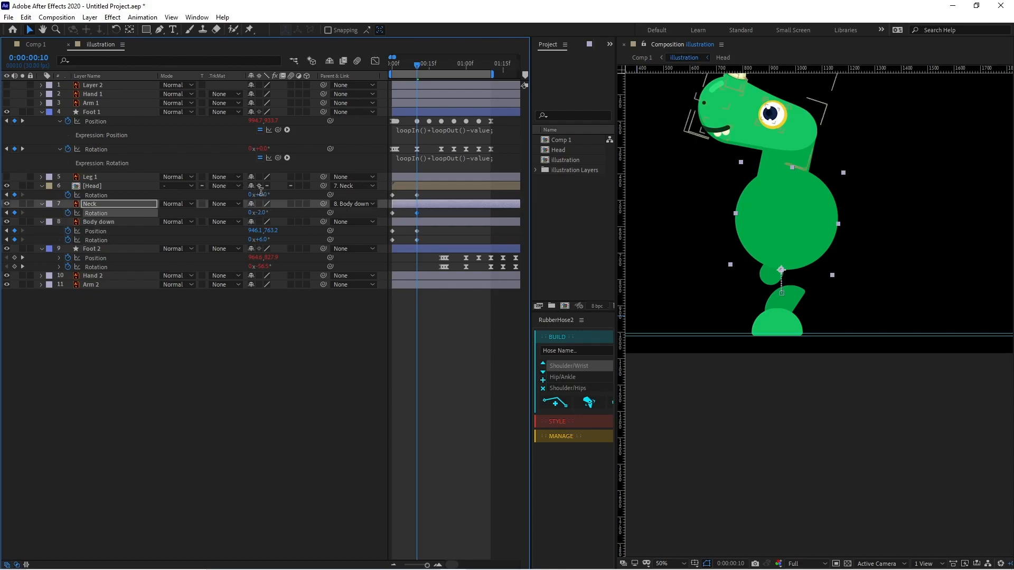
click(262, 195)
Nudge Body down at frame 0 to a Position of about 958, 847 and preview the motion
drag(420, 63, 384, 67)
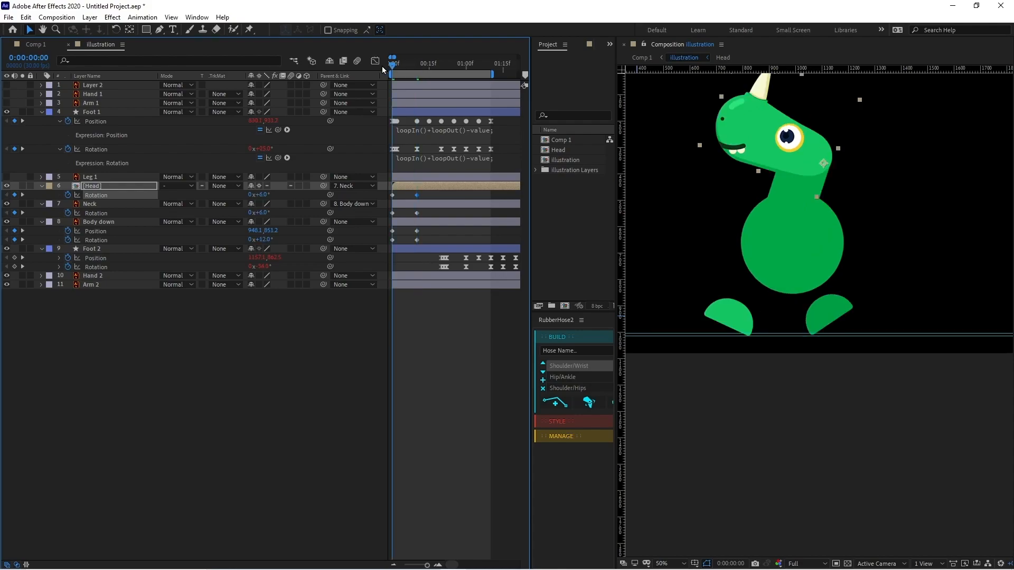
click(397, 218)
click(401, 221)
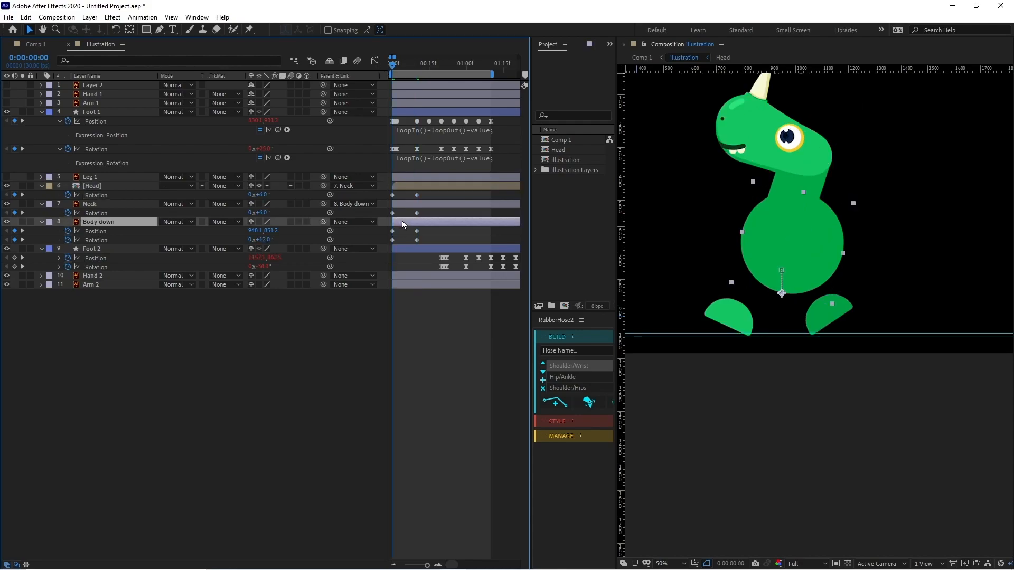
key(Right)
key(Right)
key(Right)
key(Right)
key(Right)
key(Right)
key(Right)
key(Right)
key(Up)
key(Up)
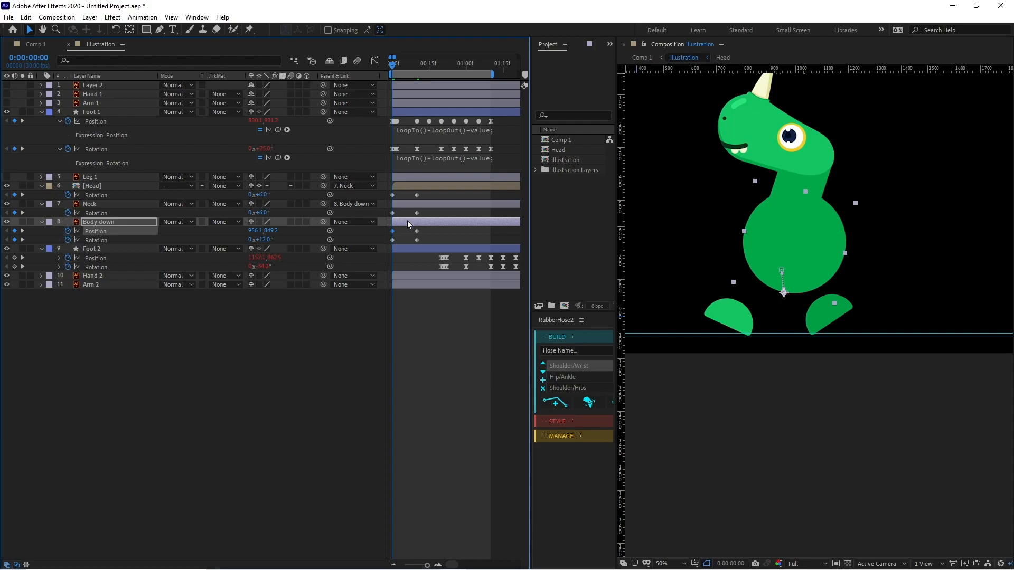
key(space)
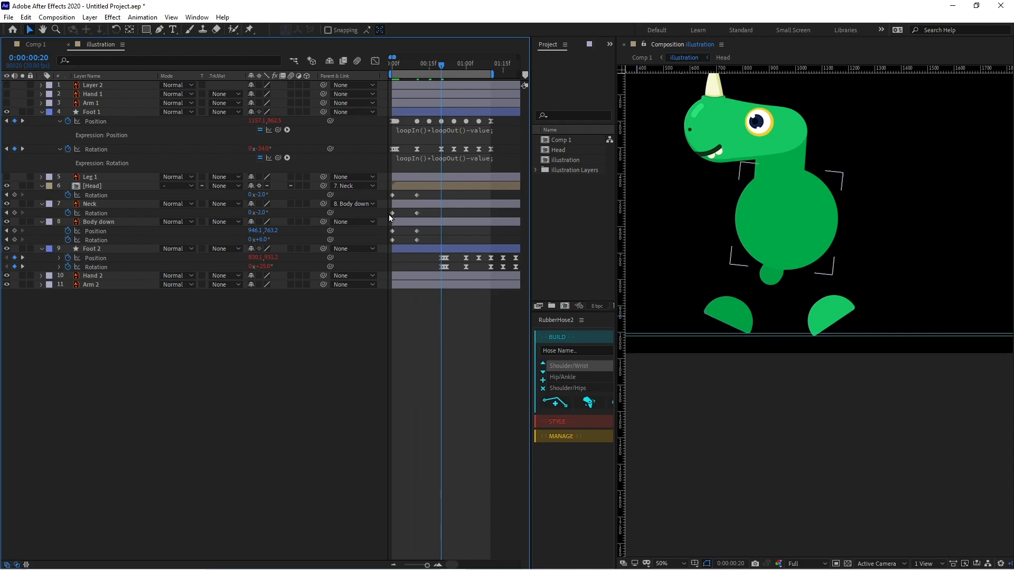
Copy the frame 0 keyframes of the Head, Neck and Body down layers to frame 20
drag(401, 194, 381, 239)
key(ctrl+c)
key(ctrl+v)
key(ctrl+c)
key(ctrl+v)
key(ctrl+c)
key(ctrl+v)
Easy-ease all Head, Neck and Body down keyframes and add the expression loopIn()+loopOut()-value; to each animated property
drag(450, 196, 384, 246)
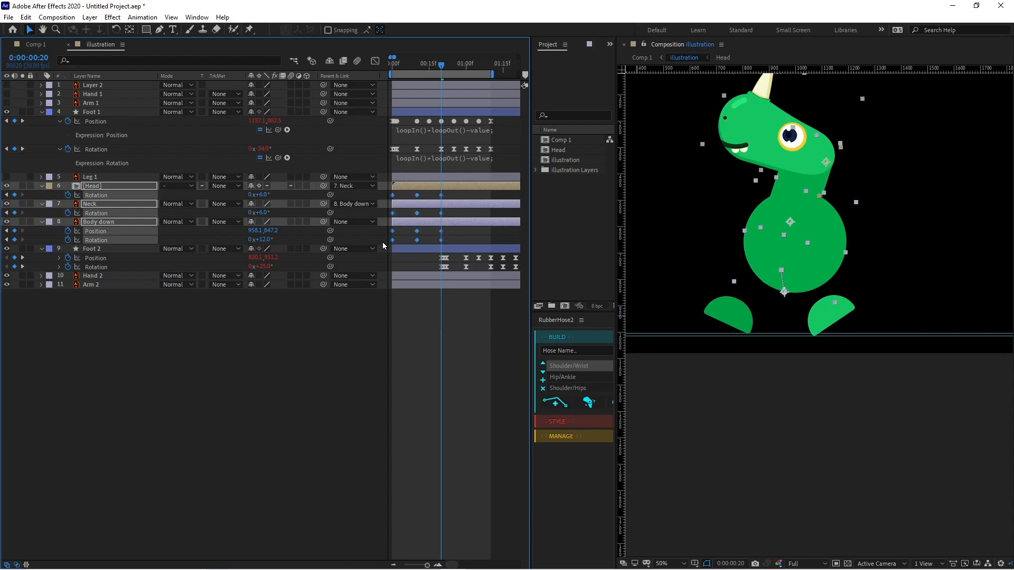
click(439, 348)
click(429, 158)
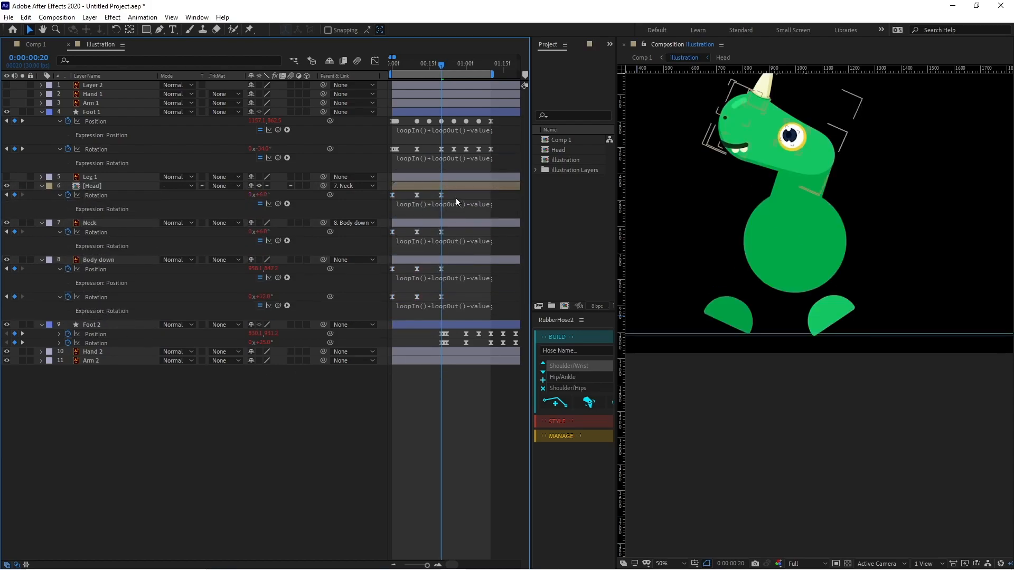
Try offsetting keyframes to start at frame 1 for Body down Position, 2 for Neck, 3 for Head and Body down Rotation, and preview
drag(455, 194, 377, 240)
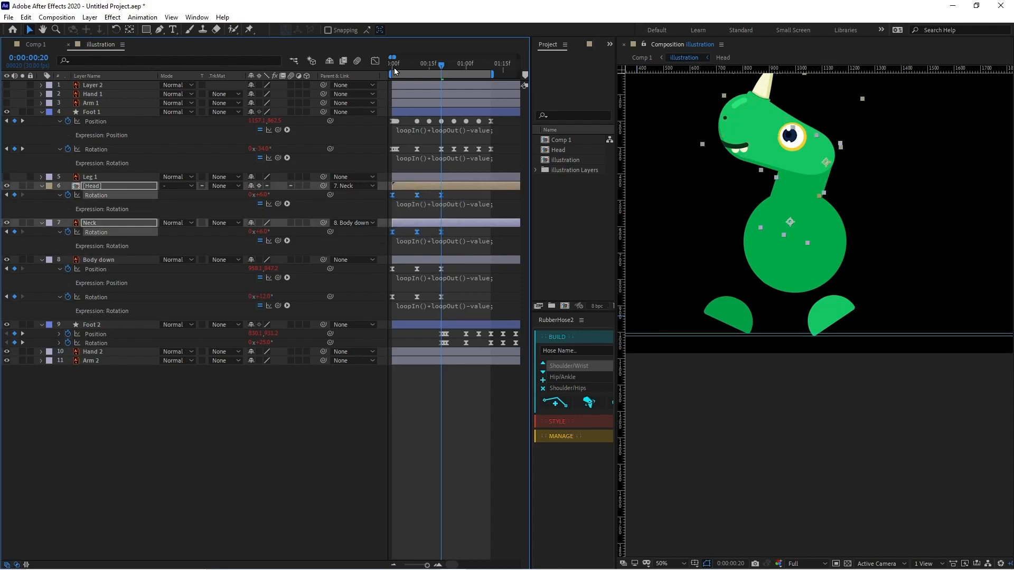
drag(395, 71, 376, 69)
drag(455, 195, 398, 301)
key(=)
key(Page_Down)
key(Page_Down)
key(Page_Up)
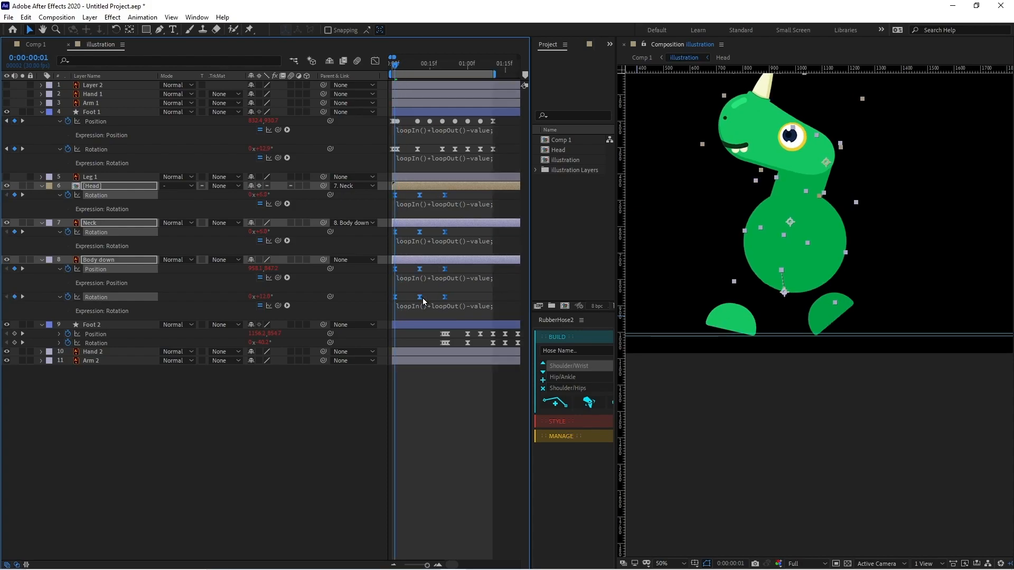
key(Page_Down)
drag(395, 233, 401, 233)
key(Page_Down)
drag(508, 191, 405, 196)
drag(506, 292, 405, 297)
click(451, 398)
key(minus)
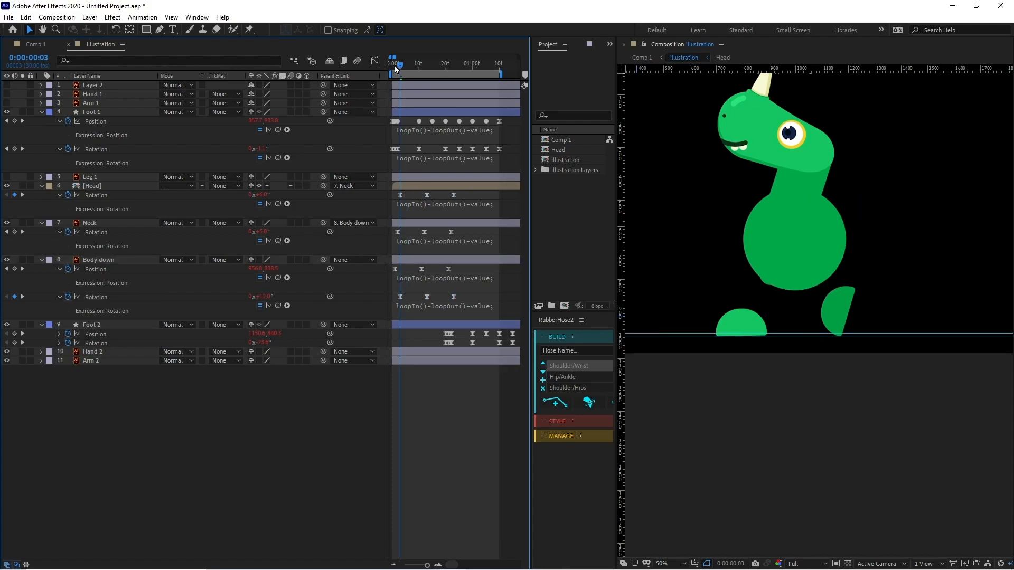
key(space)
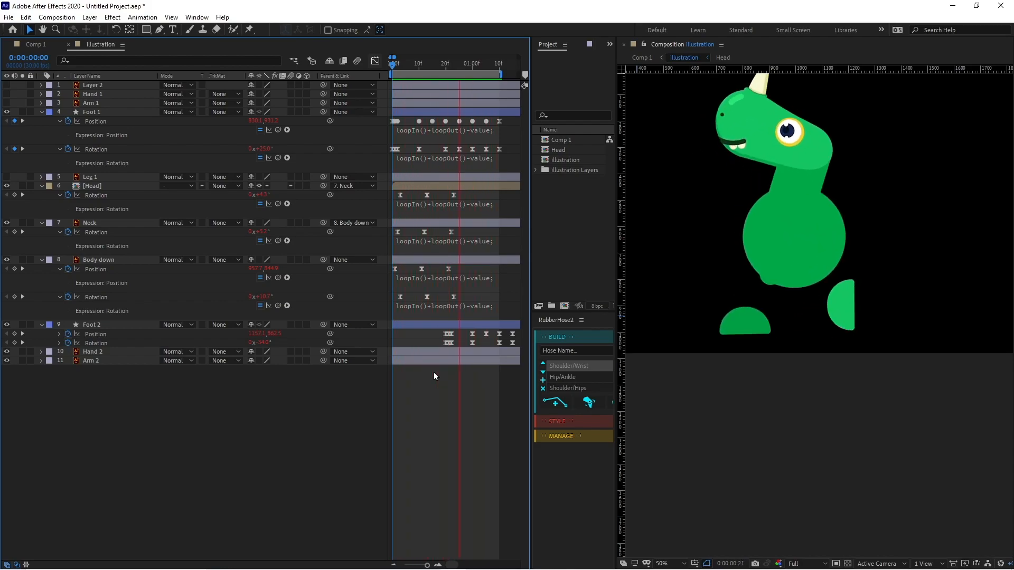
Undo the keyframe offsets on the Head, Neck and Body down layers, keeping their loop expressions
drag(405, 68, 398, 71)
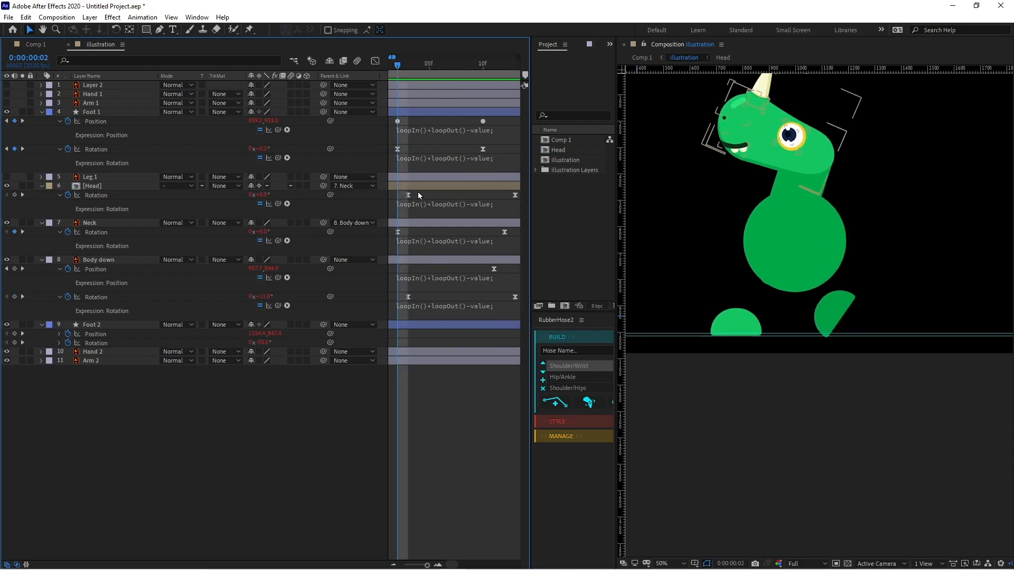
drag(474, 195, 395, 309)
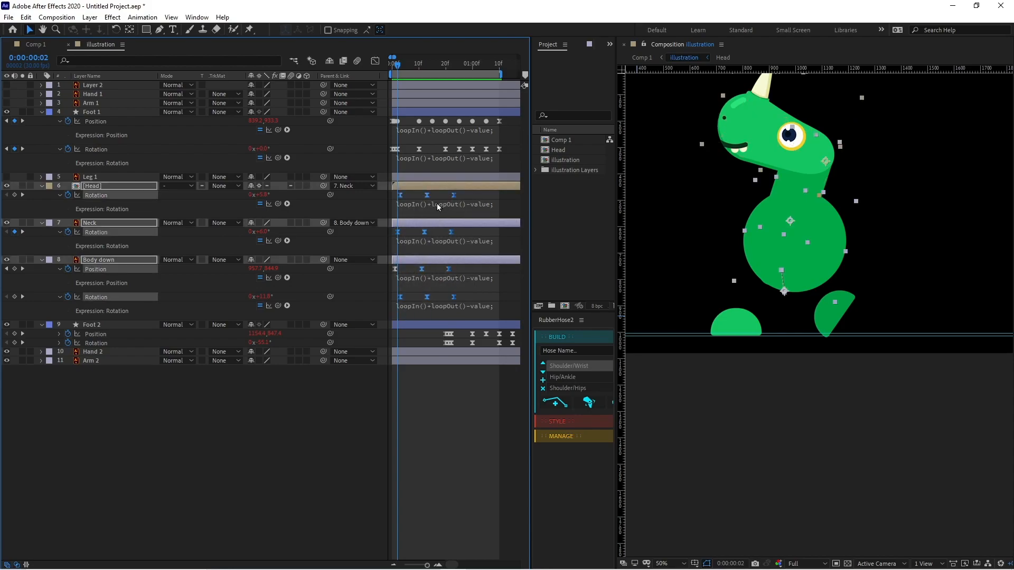
key(Home)
key(ctrl+z)
key(ctrl+z)
key(ctrl+z)
key(ctrl+z)
key(ctrl+z)
key(ctrl+z)
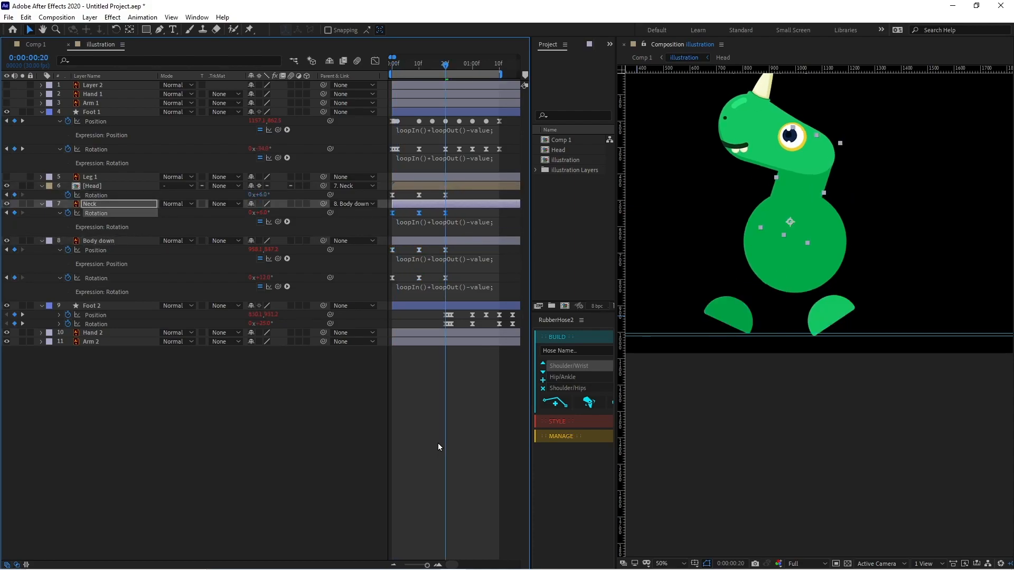
key(ctrl+shift+z)
Move the middle Head, Neck and Body down keyframes to frame 5, shifting the last ones along with them
key(Home)
click(34, 56)
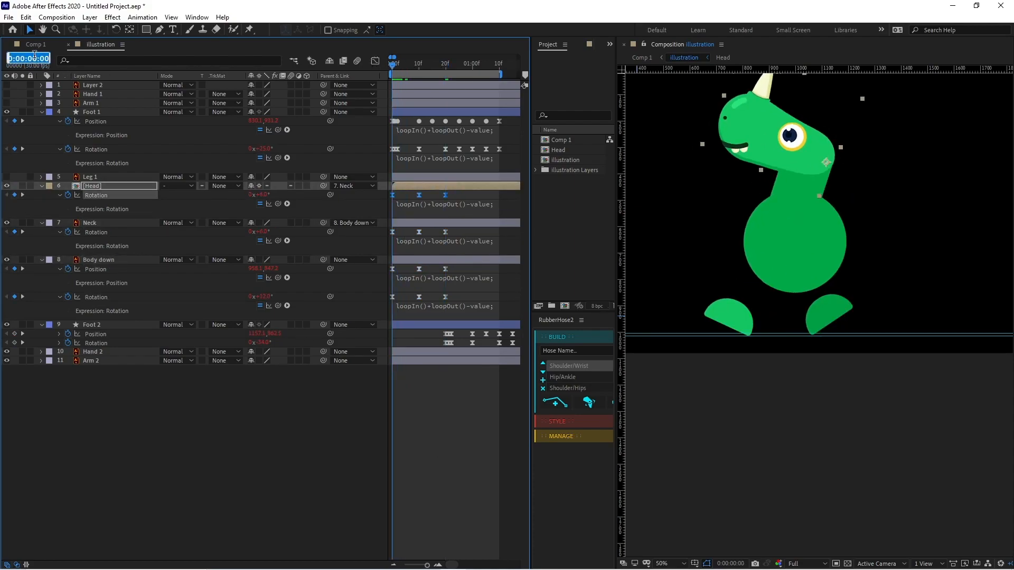
text(+5)
key(Return)
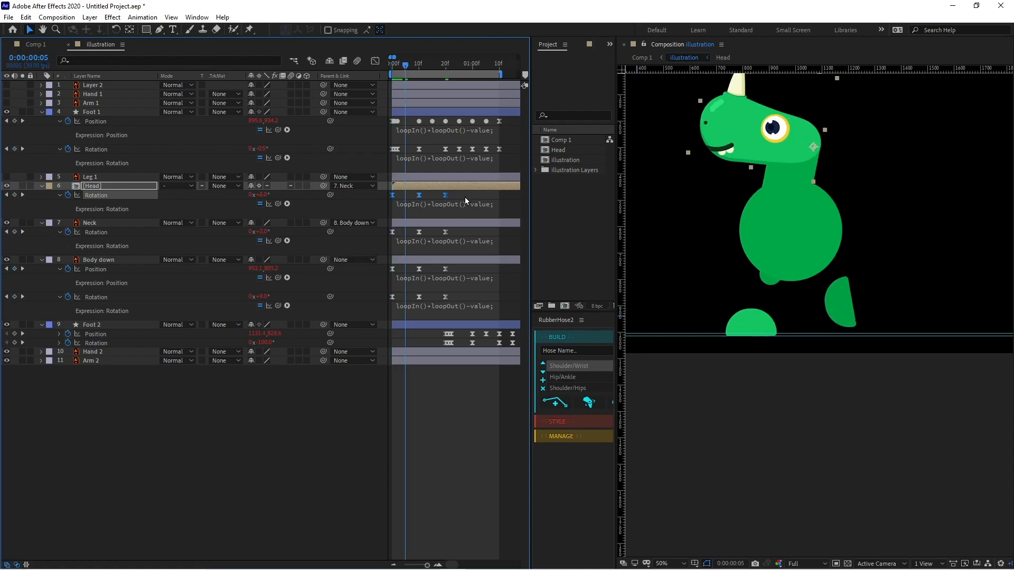
drag(464, 196, 405, 296)
click(433, 392)
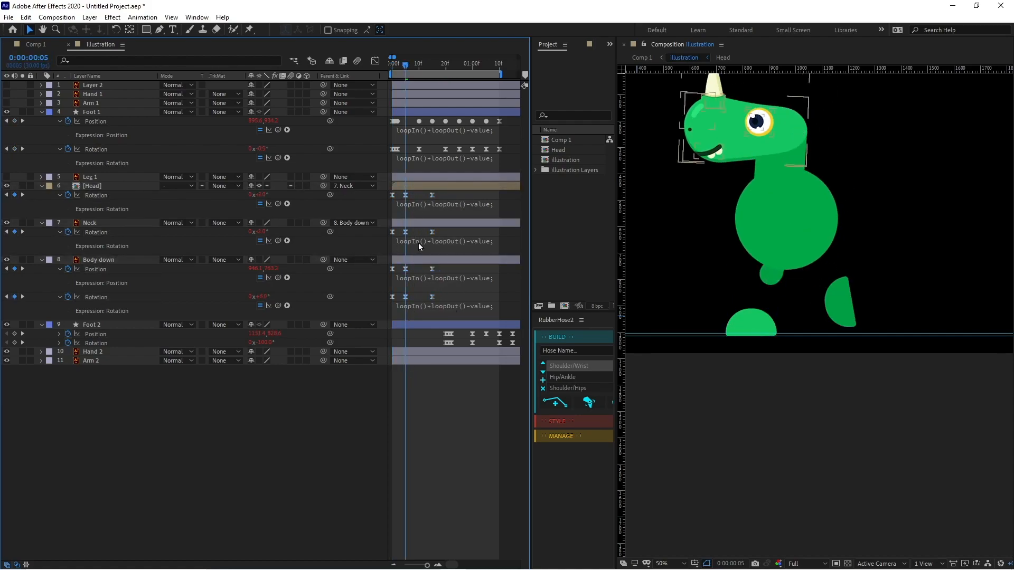
Move the last Head, Neck and Body down keyframes to frame 10 and scrub through the motion
key(alt+shift+j)
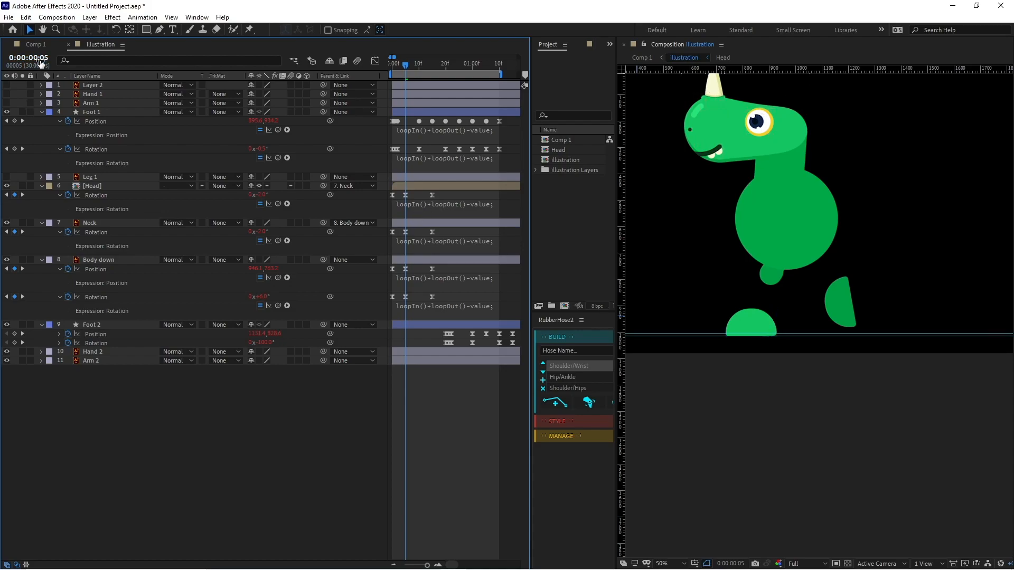
text(10)
key(Return)
drag(470, 195, 419, 302)
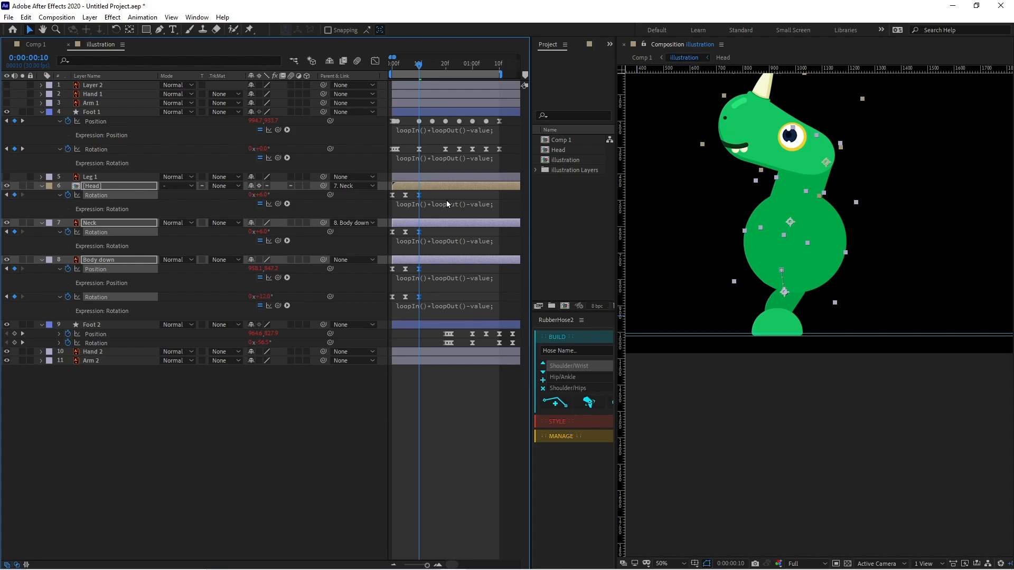
drag(444, 196, 390, 302)
click(426, 65)
drag(427, 66, 448, 66)
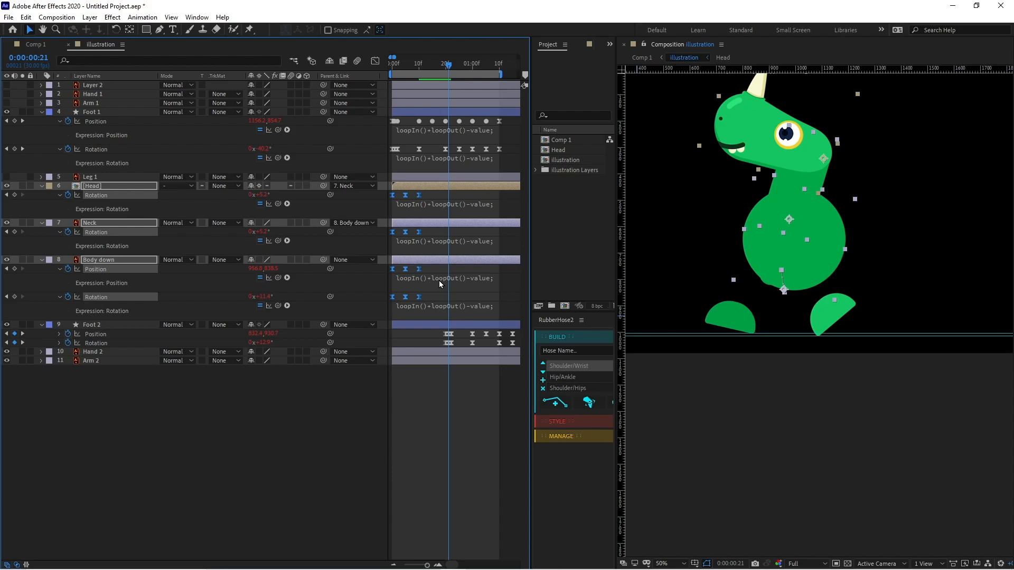
Shift the Neck and Head Rotation keyframes to start at frame 1
drag(436, 192, 379, 304)
key(Home)
key(=)
key(Page_Down)
drag(459, 263, 391, 303)
drag(392, 232, 398, 233)
Shift the Head Rotation and Body down Rotation keyframes to start at frame 2
key(Page_Down)
drag(459, 226, 390, 240)
drag(397, 196, 403, 196)
drag(459, 291, 390, 304)
drag(392, 297, 403, 298)
key(Home)
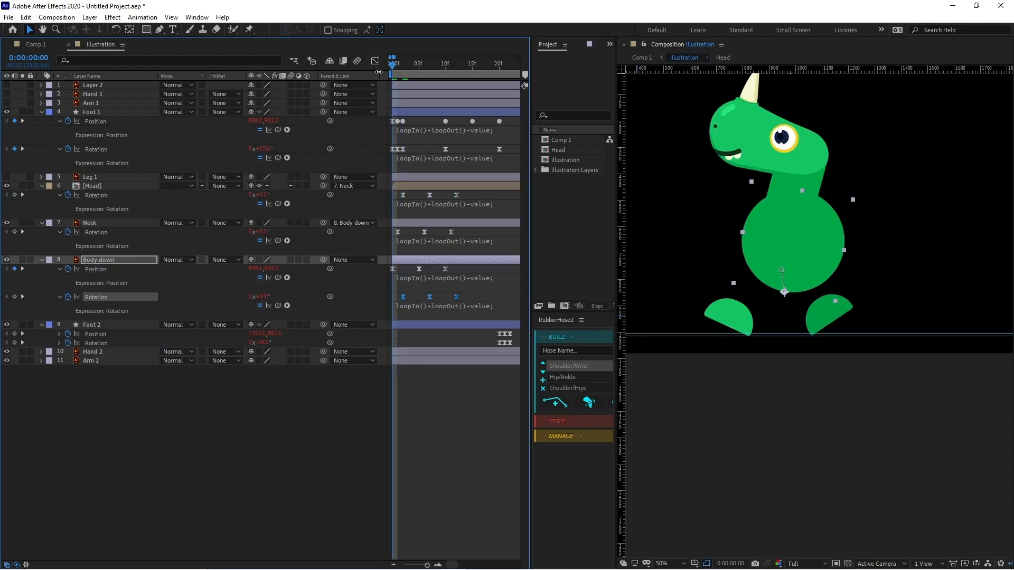
Play back the walk cycle and examine the overlapping body, neck and head motion
key(-)
key(-)
key(space)
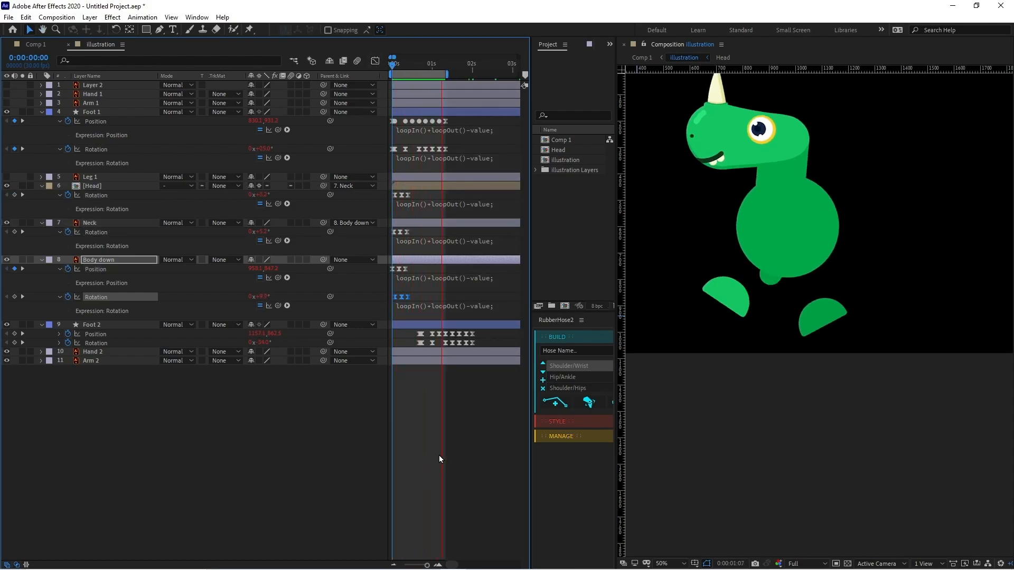
key(space)
key(space)
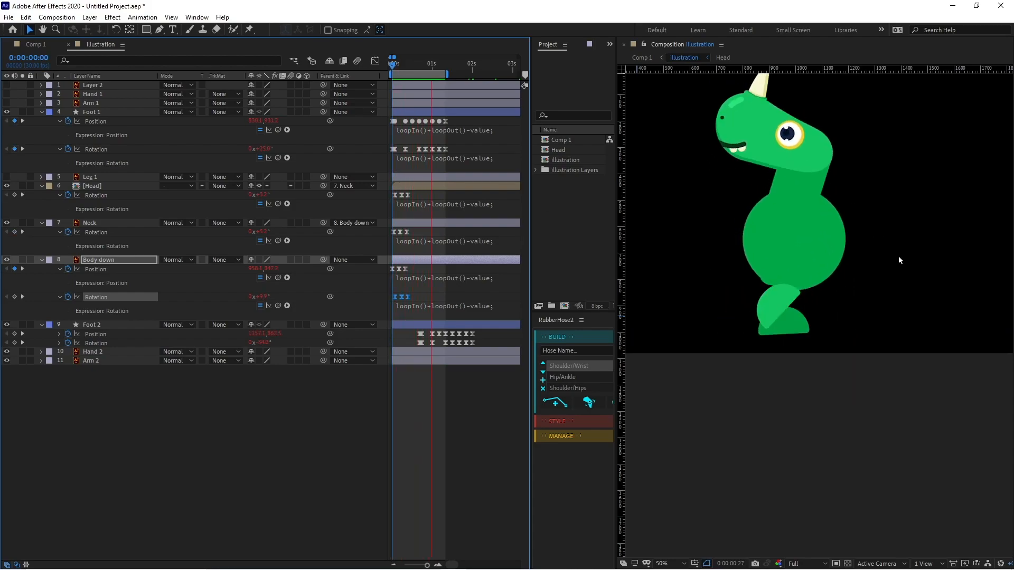
drag(898, 256, 897, 303)
key(space)
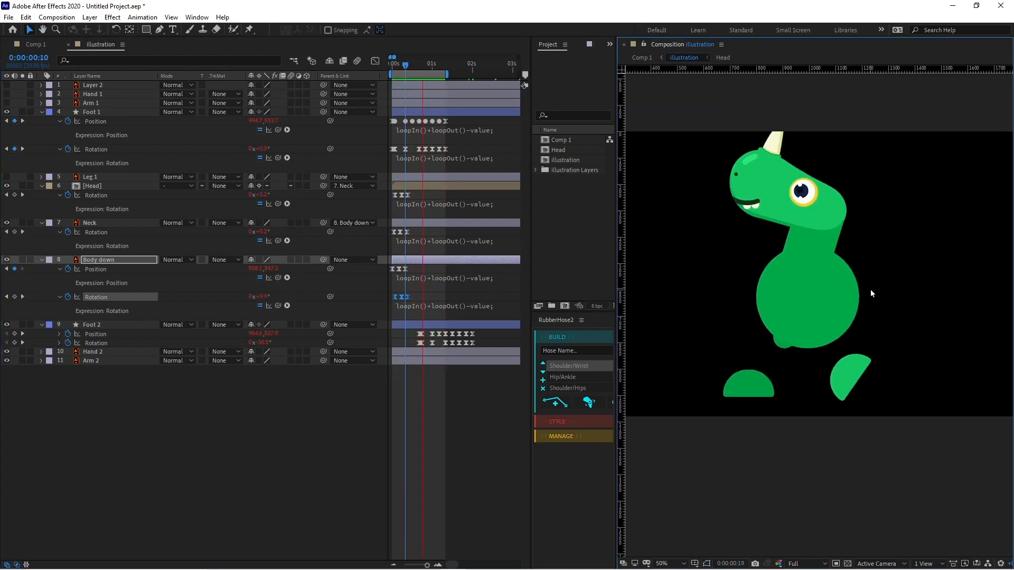
key(space)
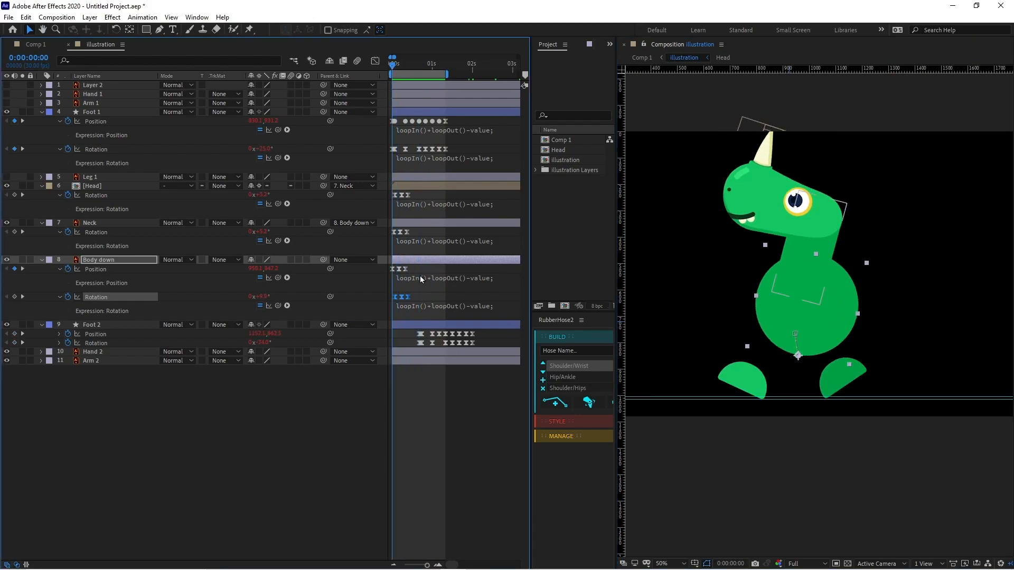
click(417, 410)
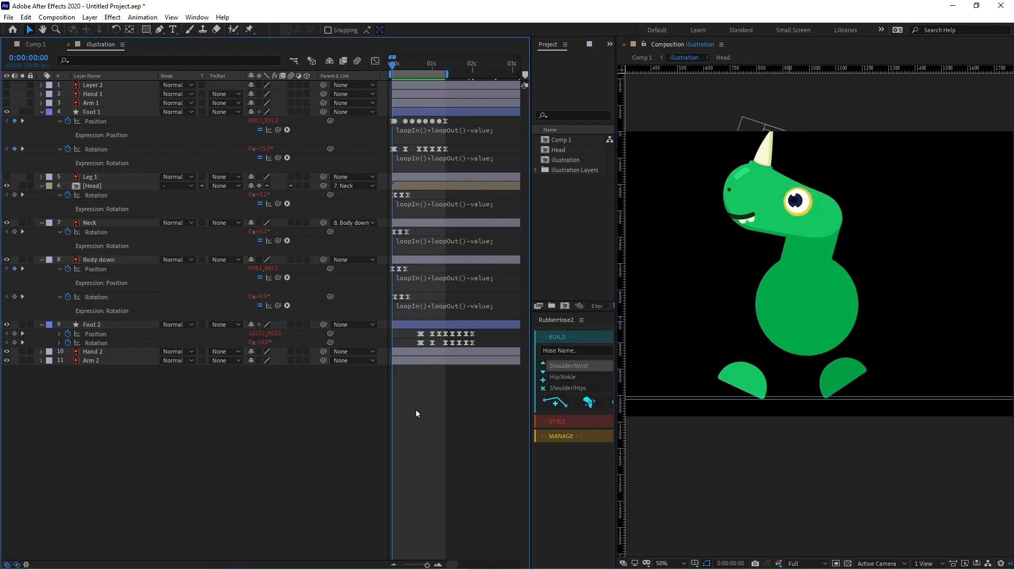
Hide the Hand 2 and Arm 2 layers
click(104, 356)
click(3, 354)
click(101, 361)
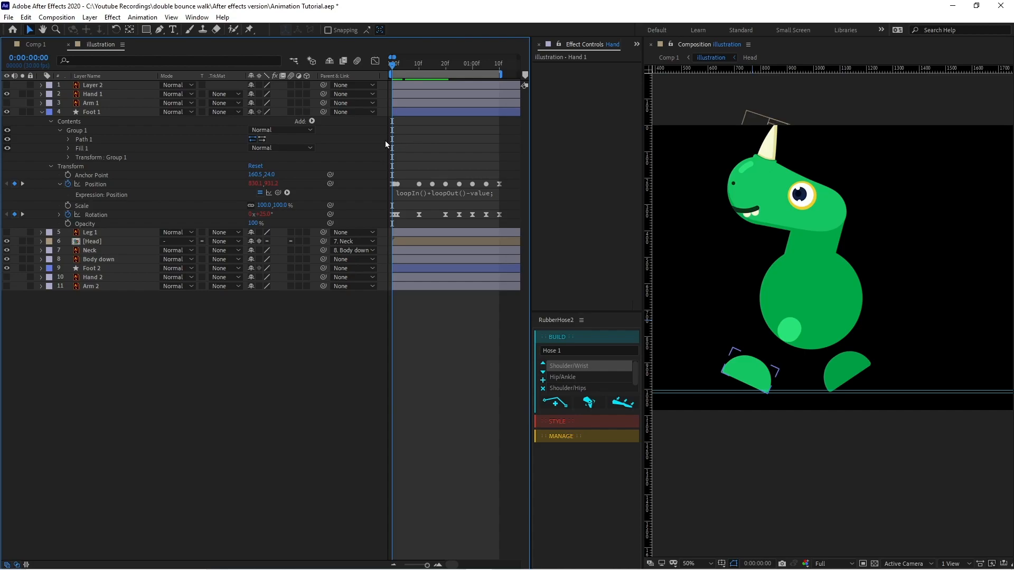
Keyframe Hand 1's Position and Rotation at frame 0, placing the hand just behind the body with Rotation at -67°
click(99, 95)
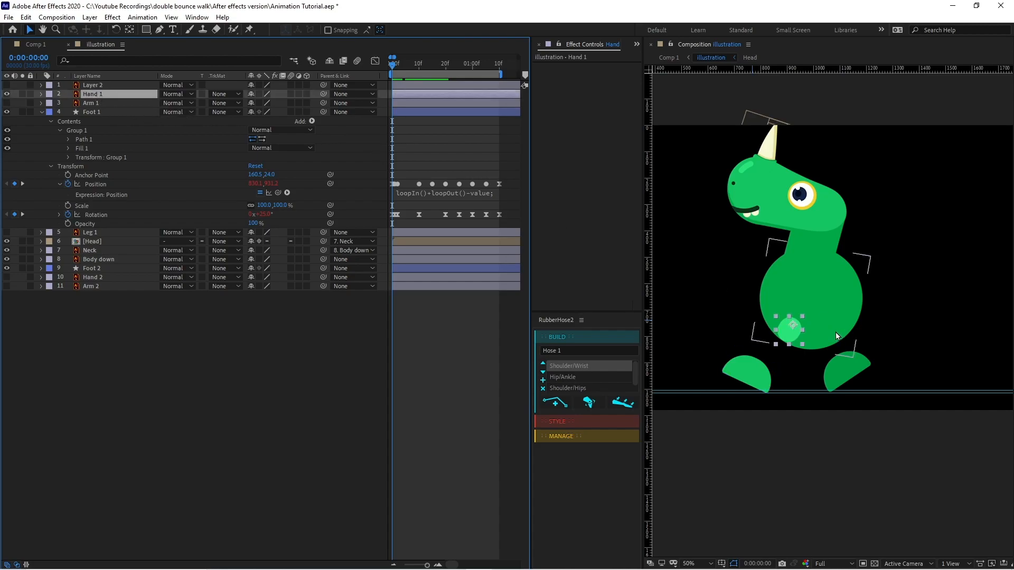
scroll(811, 311, up, 2)
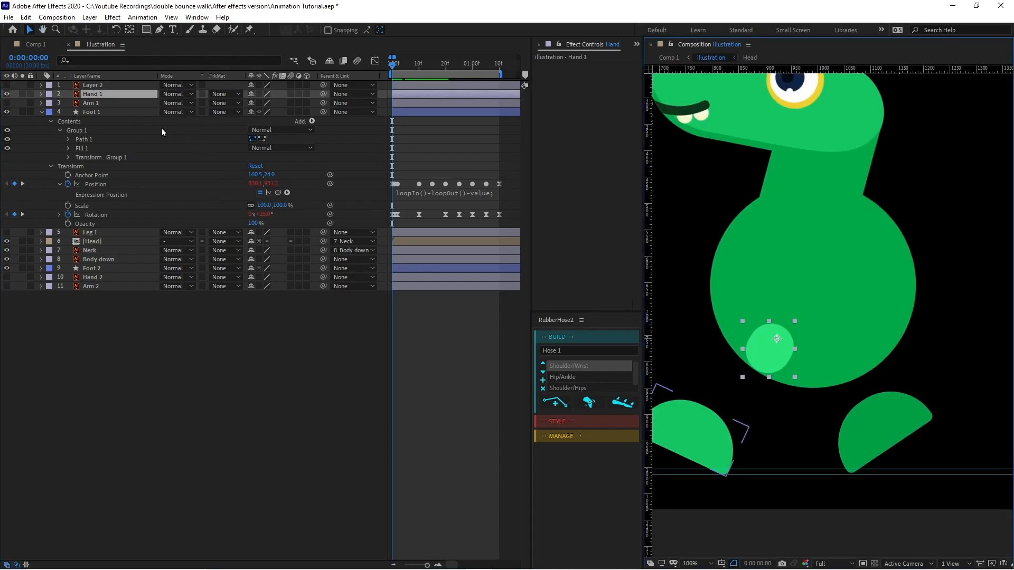
key(p)
key(alt+shift+r)
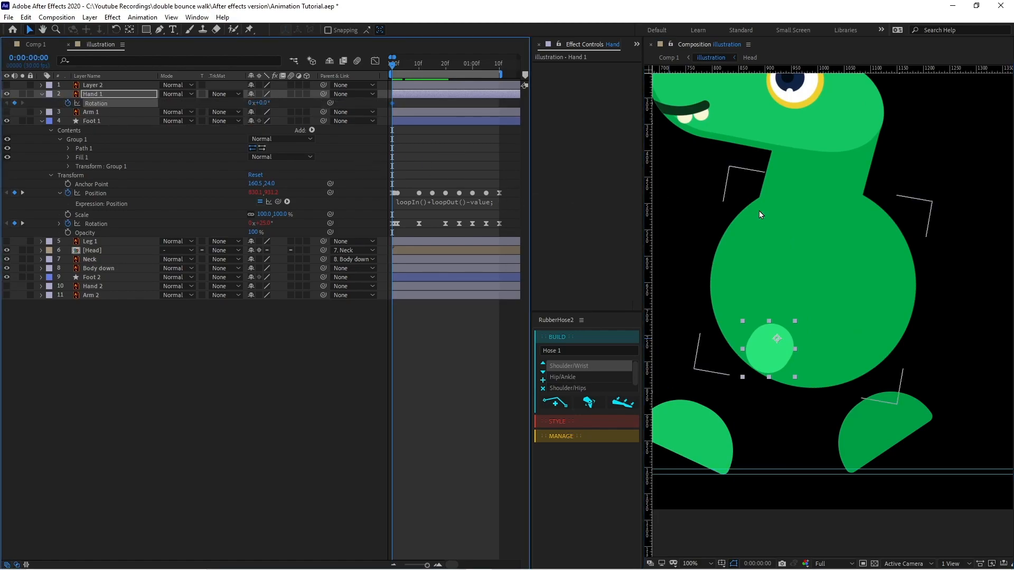
drag(780, 347, 878, 327)
drag(260, 104, 226, 109)
drag(881, 331, 899, 300)
At frame 20, move Hand 1 in front of the body and set its Rotation to 113°
click(29, 58)
text(+20)
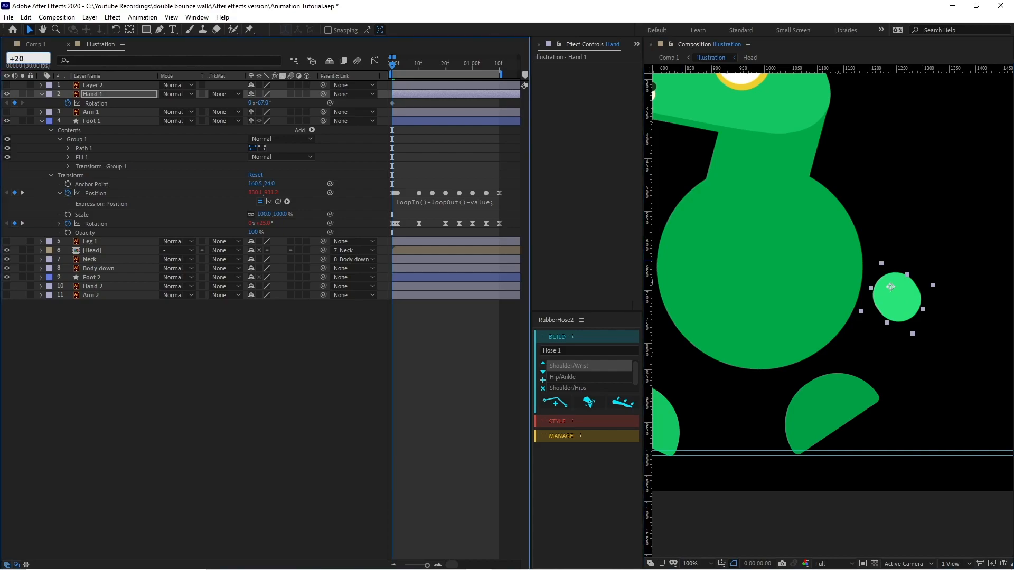
key(Return)
scroll(857, 342, down, 2)
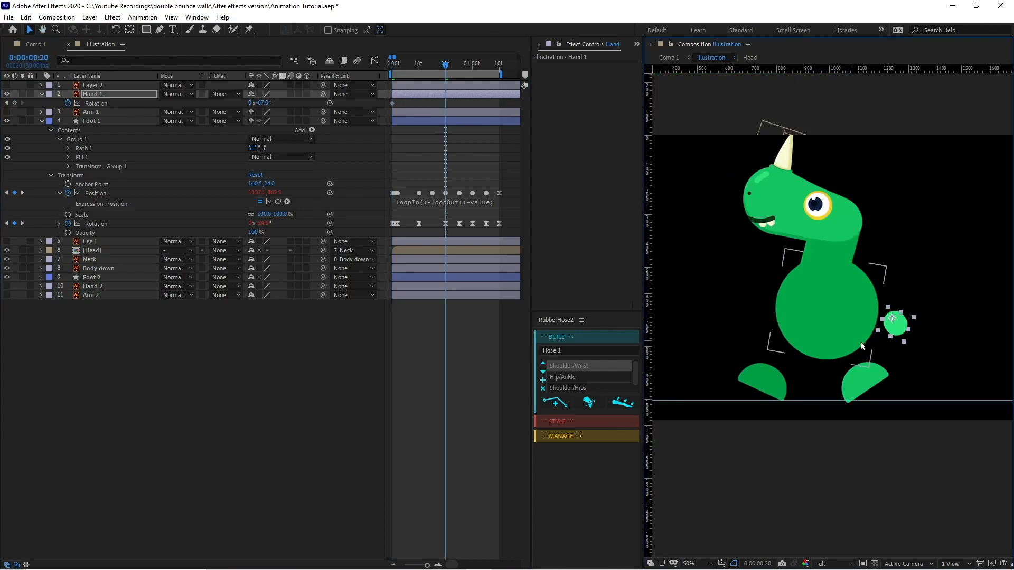
drag(895, 331, 744, 300)
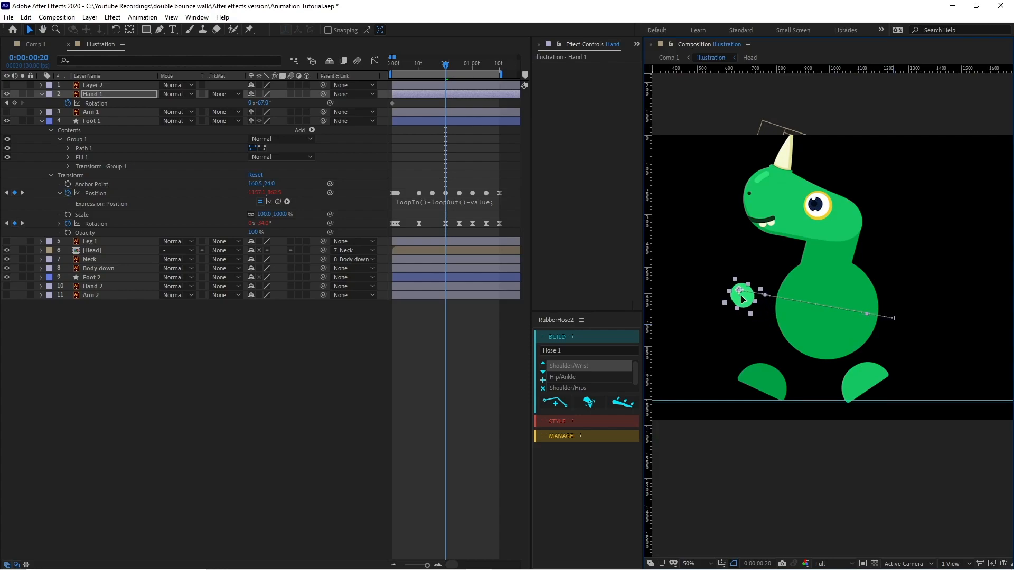
drag(260, 102, 310, 103)
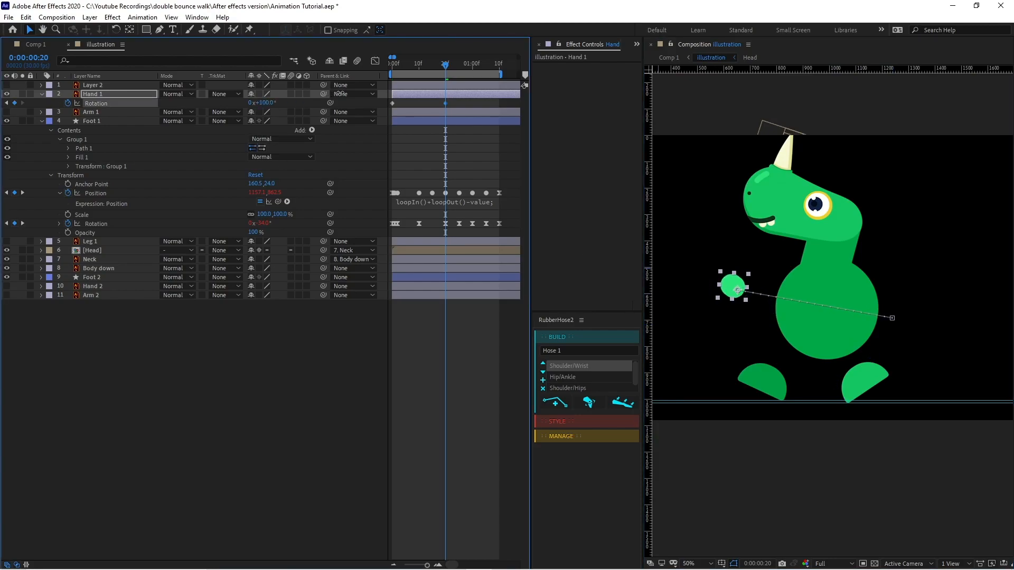
scroll(733, 280, up, 2)
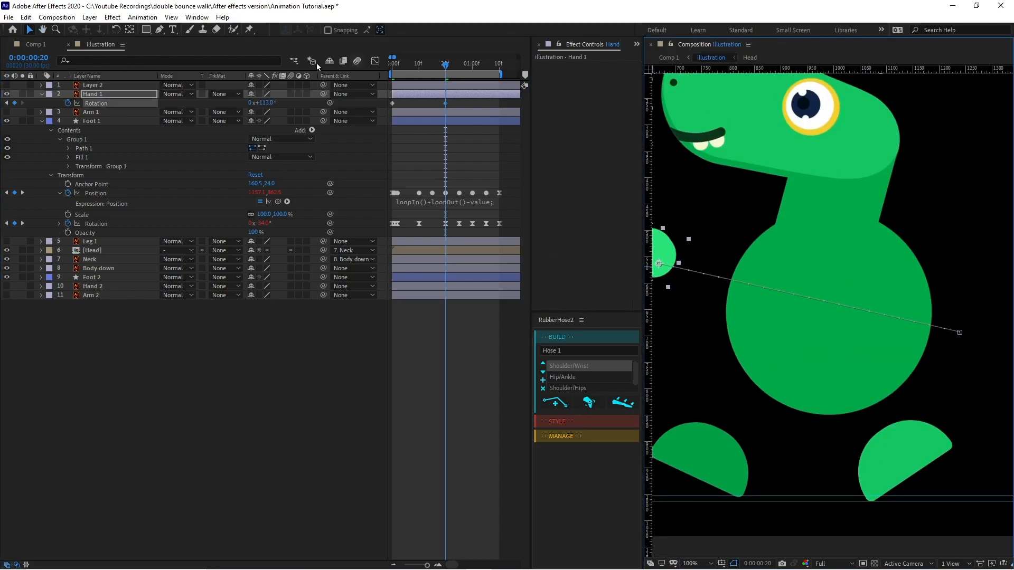
At frame 10, lower Hand 1 over the belly to curve its swing path and smooth that Position keyframe
key(Home)
click(30, 58)
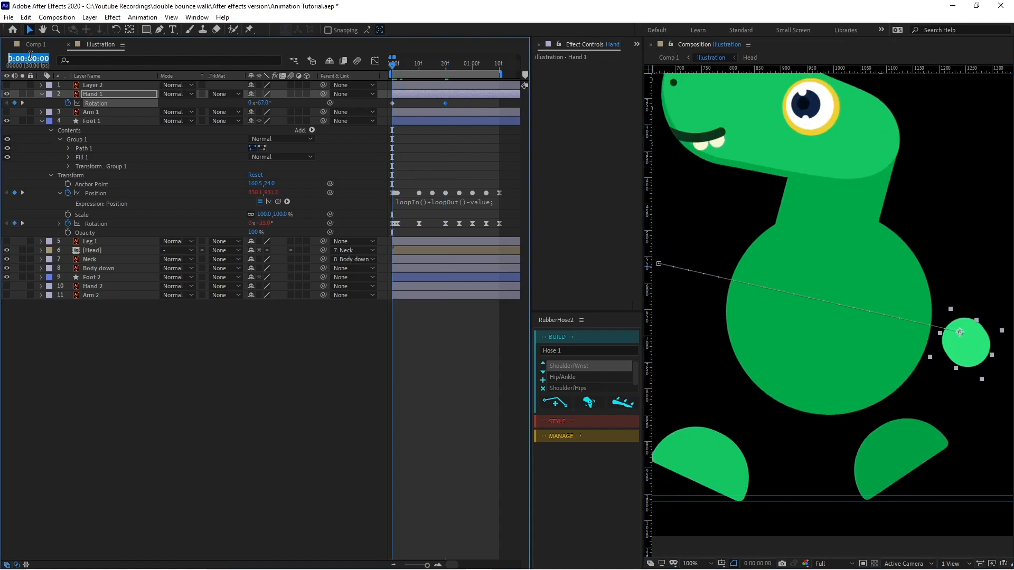
text(+10)
key(Return)
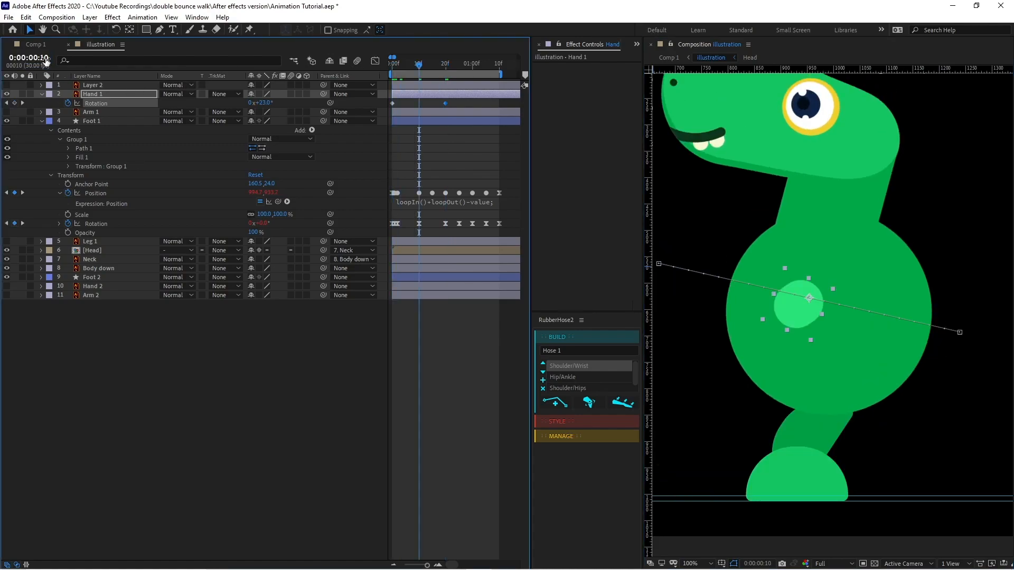
drag(808, 314, 828, 370)
key(shift+p)
click(419, 103)
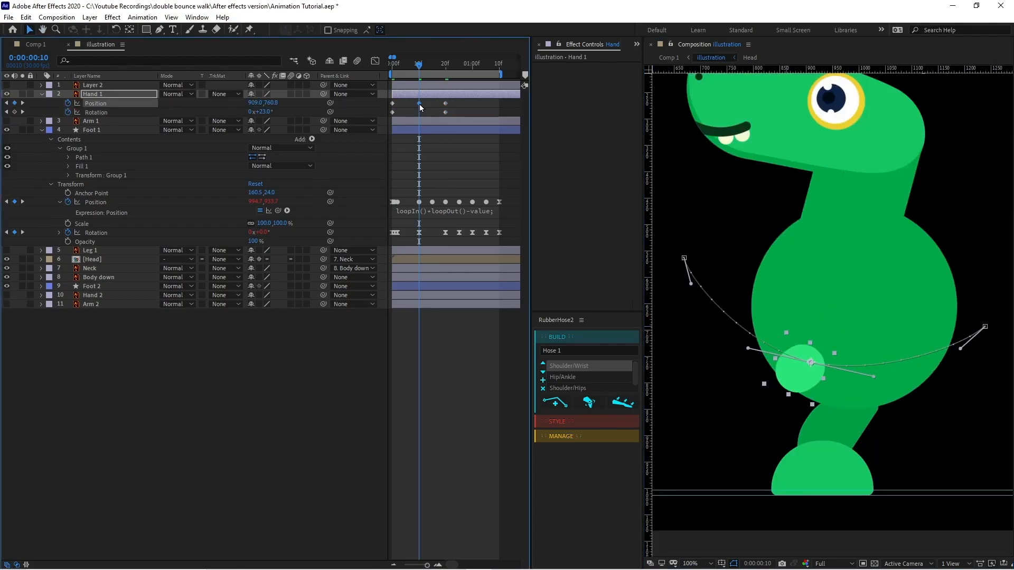
Duplicate Hand 1's Position and Rotation keyframes from frames 0–20 at frame 20 and time-reverse the copies
key(shift+Page_Down)
drag(452, 101, 388, 116)
key(ctrl+c)
key(ctrl+v)
right_click(444, 105)
mouse_move(487, 233)
click(633, 338)
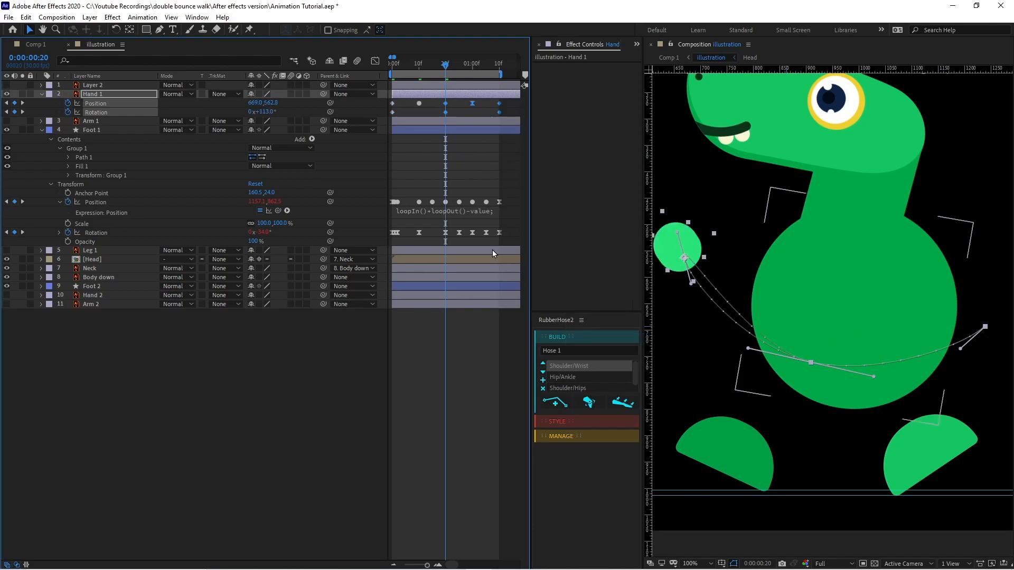
Align Hand 1's return swing with the forward arc, smooth its frame 30 Position keyframe, and play back the motion
drag(678, 234, 698, 272)
click(340, 106)
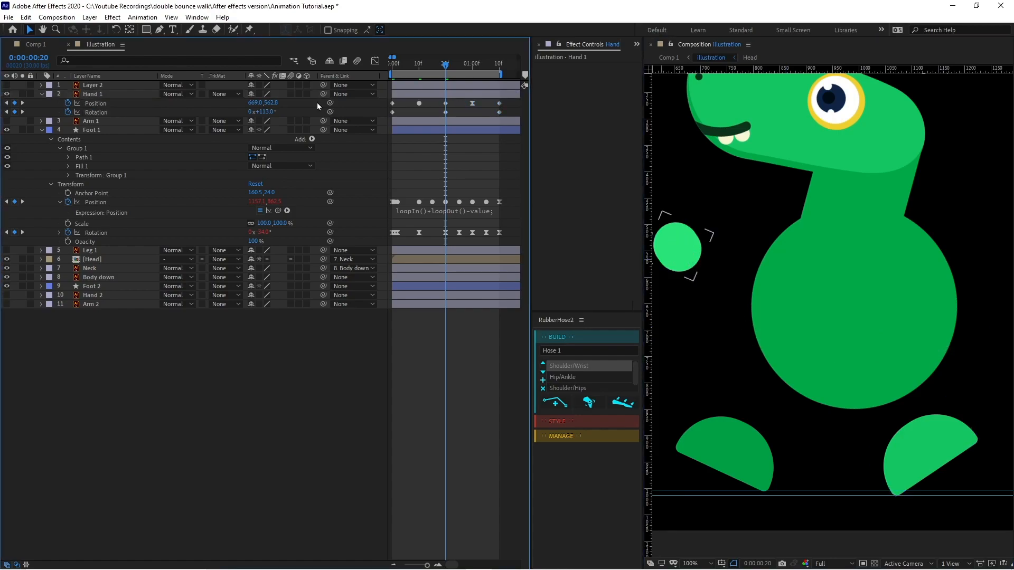
click(142, 100)
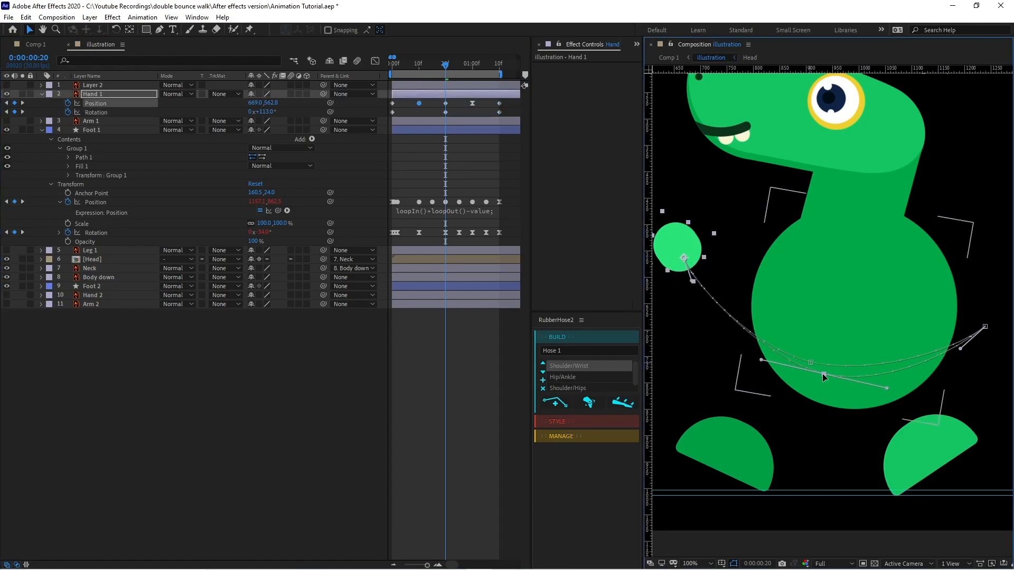
ctrl+click(473, 103)
scroll(750, 306, down, 1)
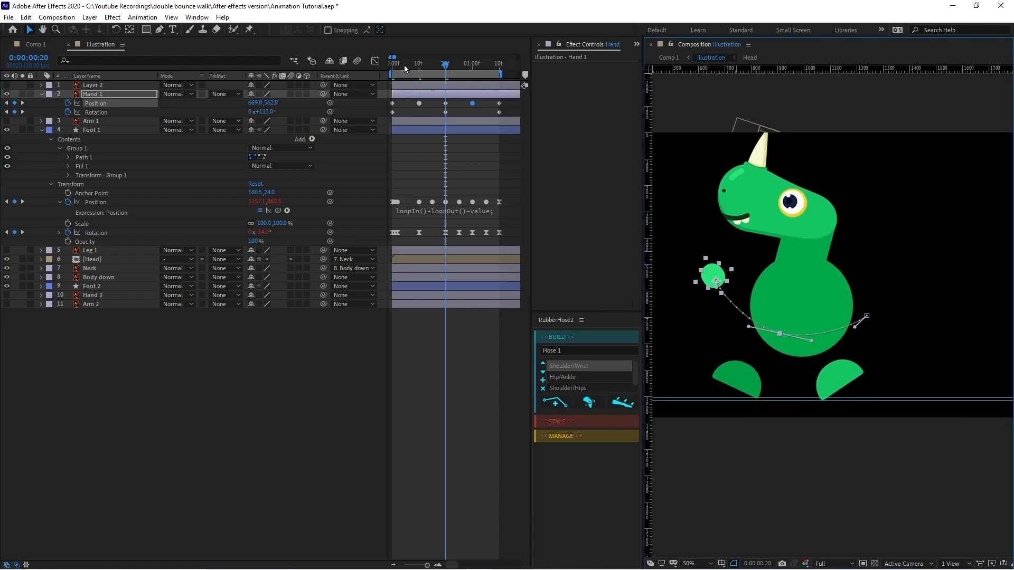
key(space)
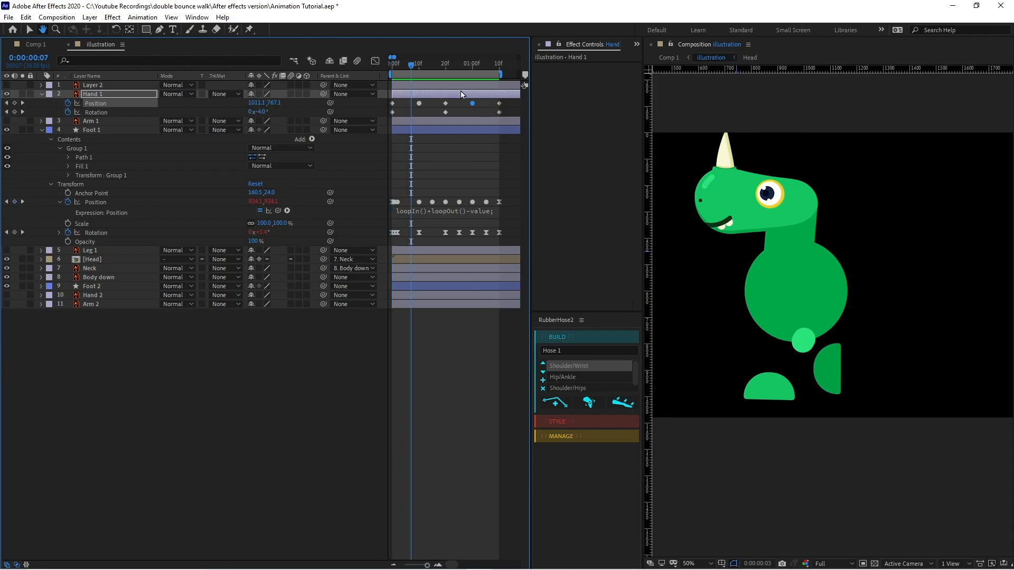
Create a Shoulder/Wrist RubberHose arm at frame 0, placing its shoulder on the upper body and its wrist on Hand 1
click(395, 65)
click(493, 395)
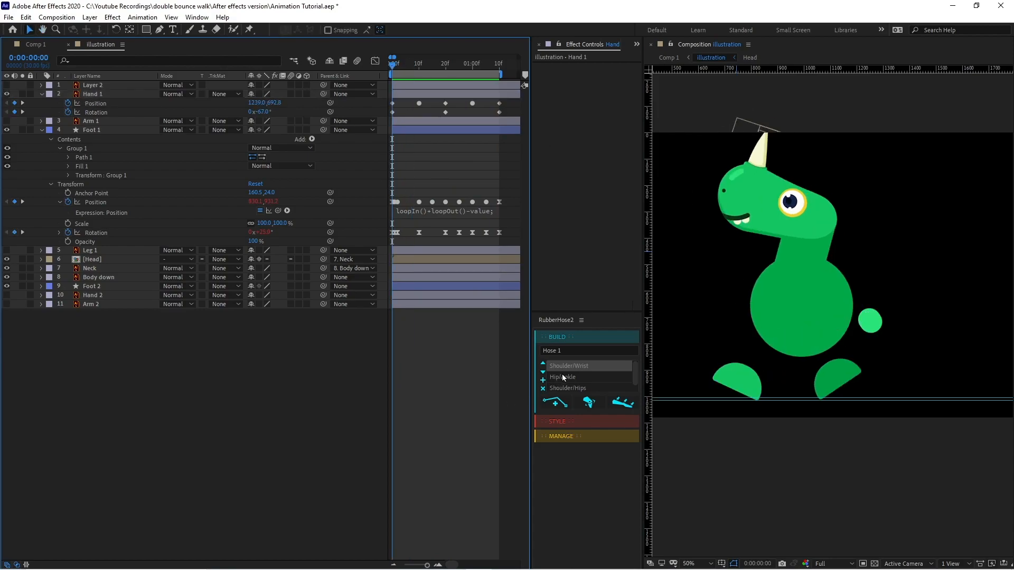
click(555, 403)
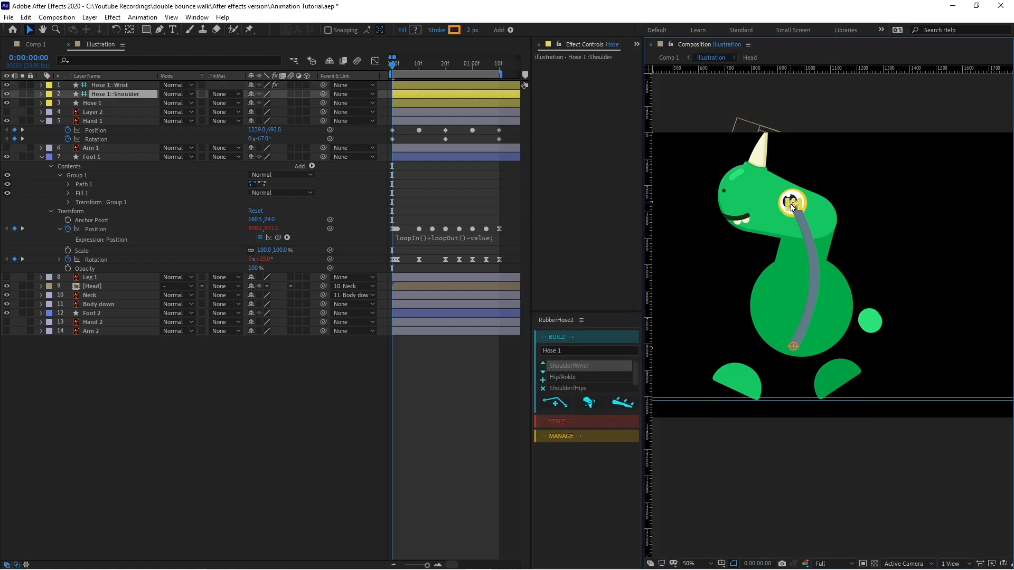
drag(794, 206, 813, 277)
drag(792, 345, 869, 317)
scroll(845, 325, up, 2)
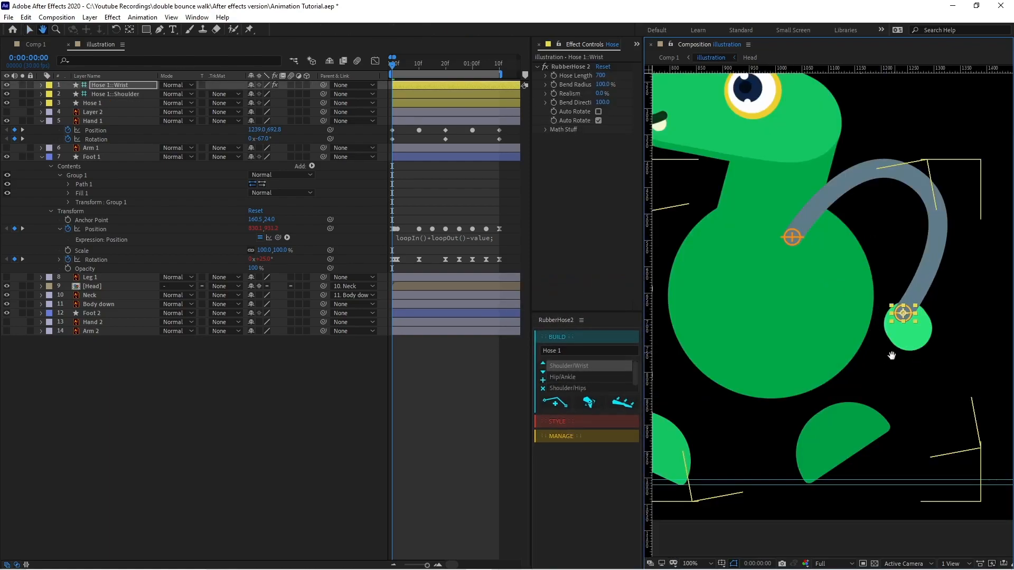
drag(894, 350, 872, 367)
drag(879, 330, 881, 330)
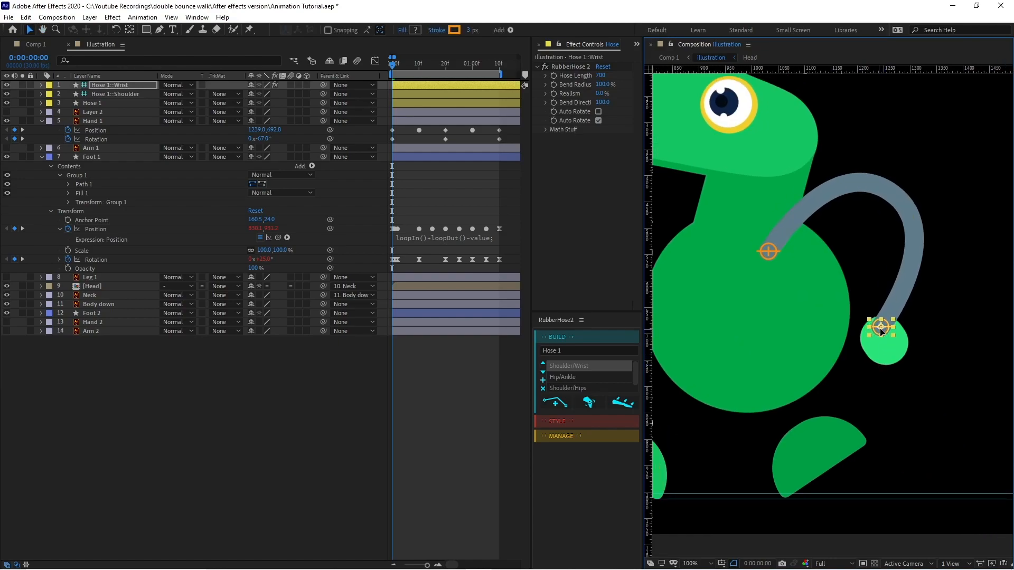
click(769, 259)
drag(770, 259, 777, 248)
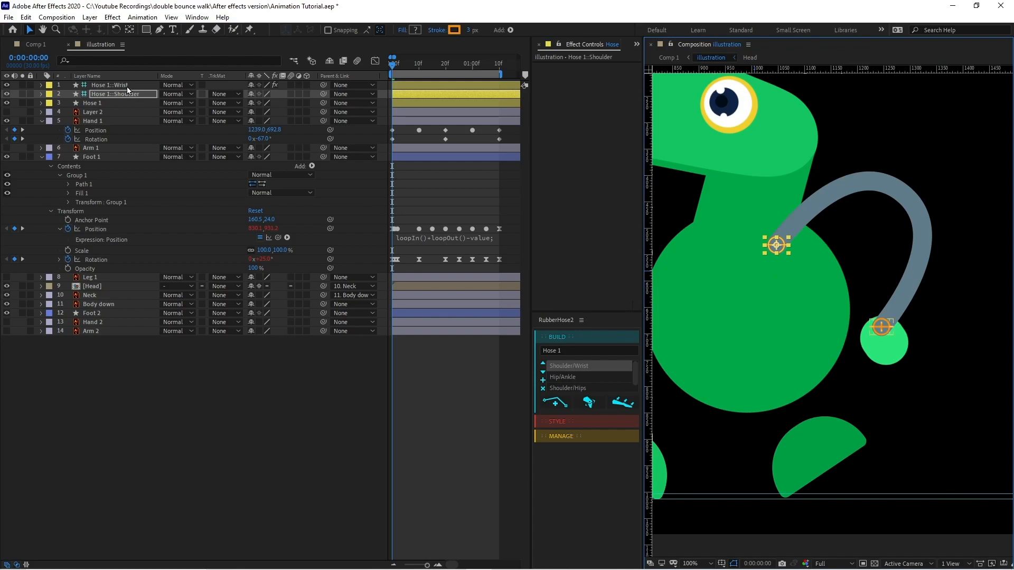
Set the Hose 1 arm's Bend Radius to 40% and Hose Length to 400, and fine-tune the shoulder placement
click(126, 86)
drag(603, 81, 480, 193)
drag(601, 75, 518, 139)
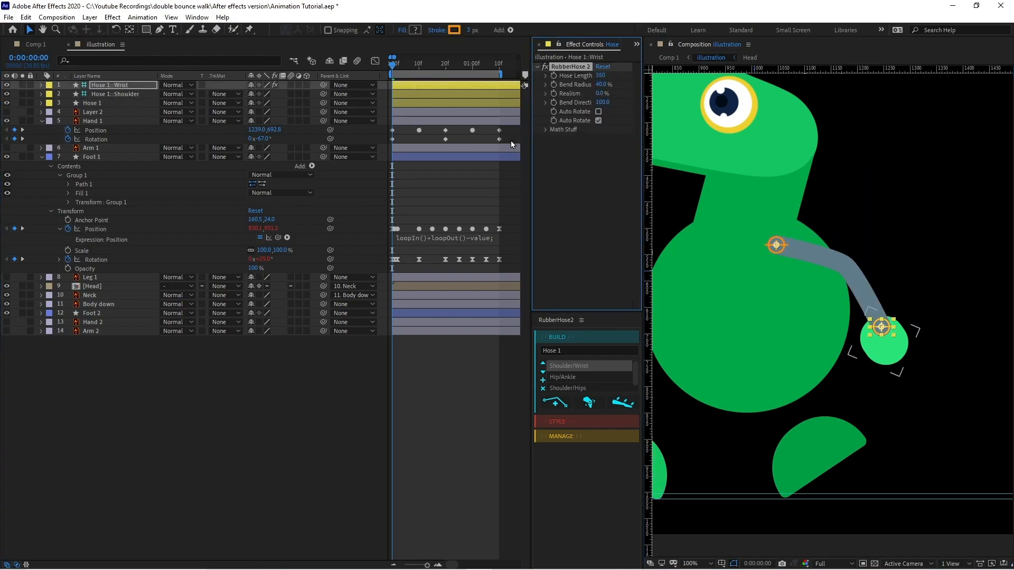
text(400)
key(Return)
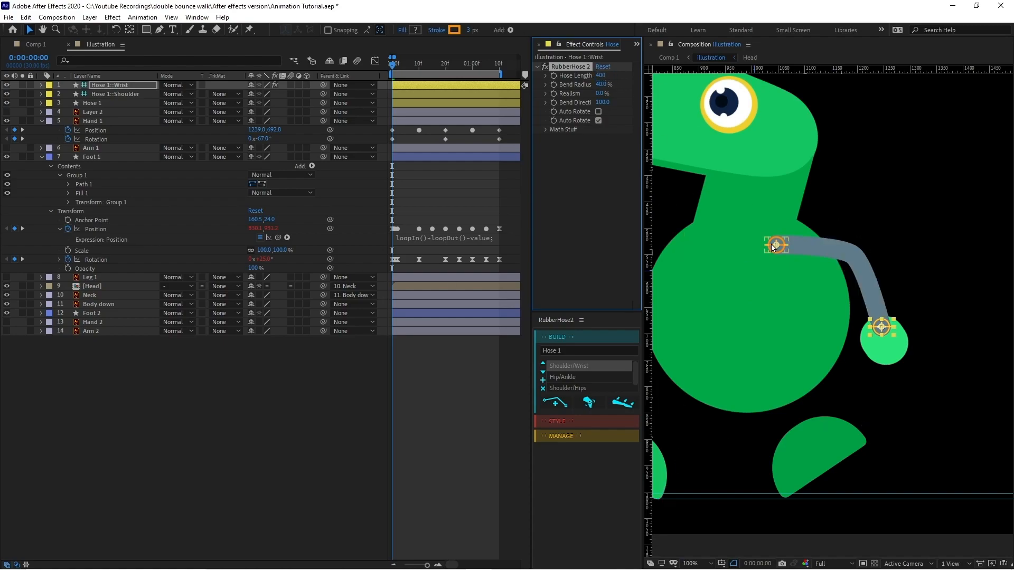
click(768, 248)
Match the Hose 1 stroke colour to the hand's light green and set the stroke width to 75 px
click(127, 103)
click(455, 30)
click(819, 255)
click(887, 346)
click(835, 204)
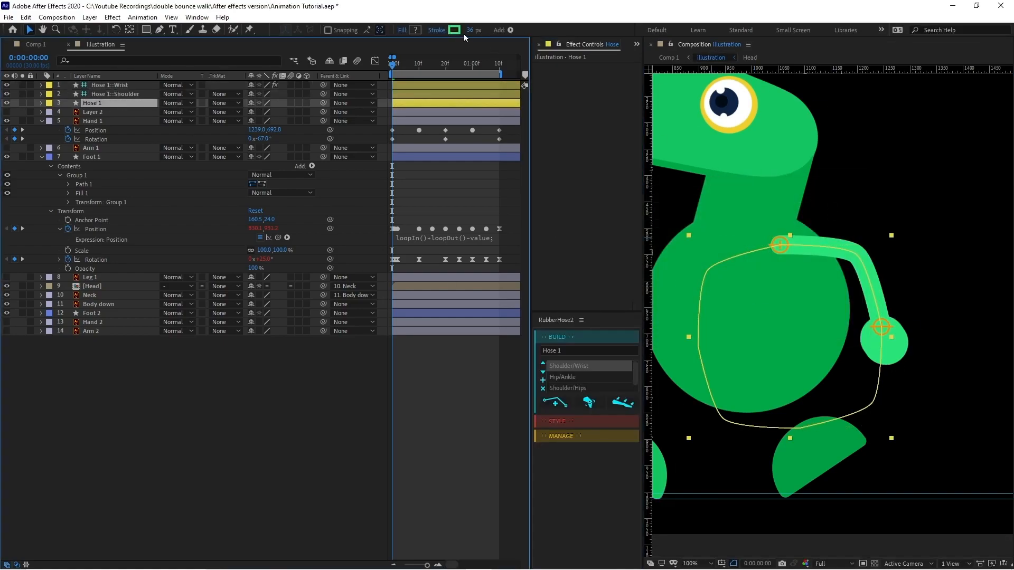
scroll(835, 194, down, 2)
drag(425, 65, 390, 66)
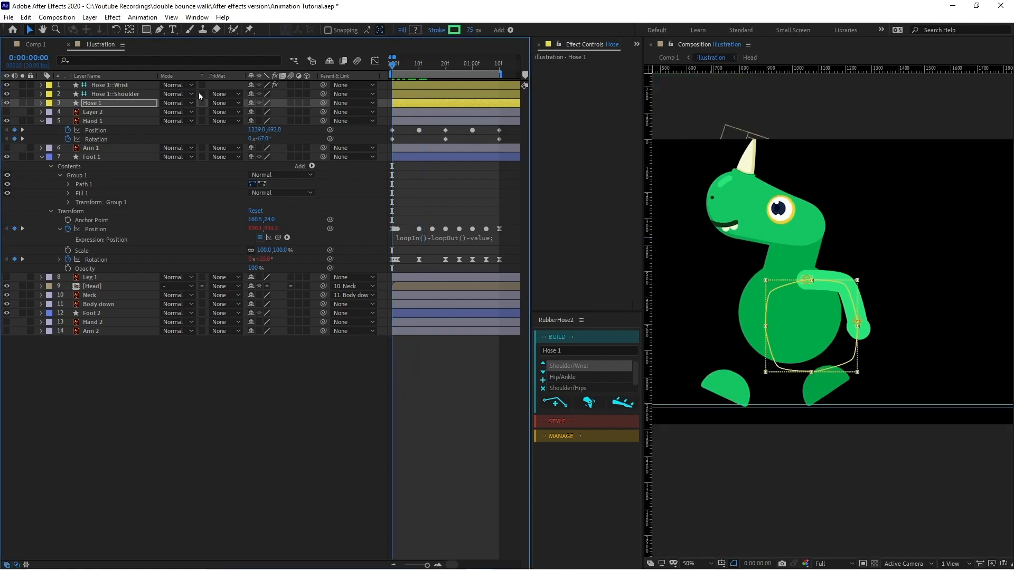
Parent the Hose 1 wrist to Hand 1 and the shoulder to Body down, and preview the arm swing
click(132, 94)
click(134, 86)
drag(323, 85, 113, 122)
click(125, 93)
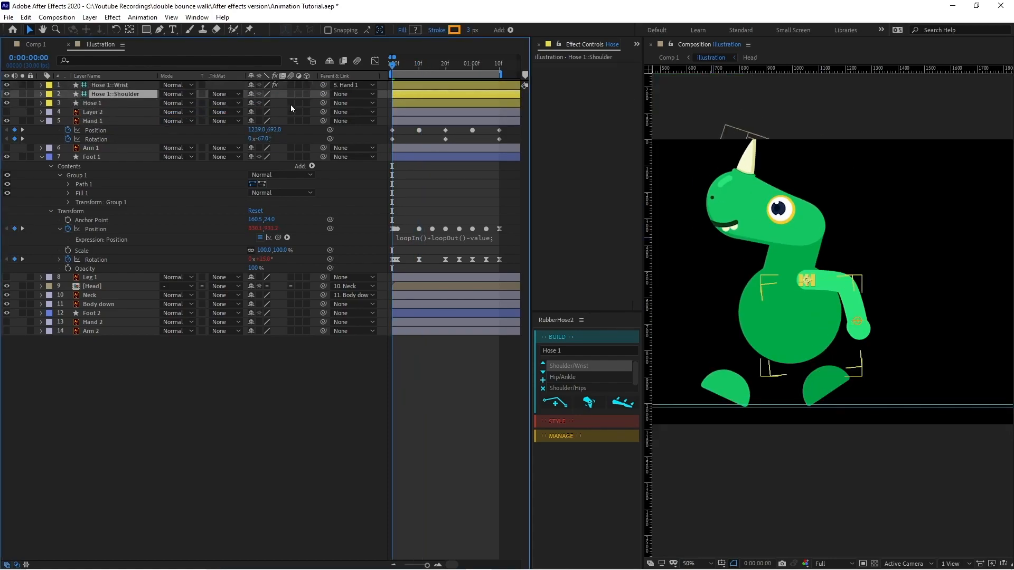
drag(324, 94, 106, 306)
key(space)
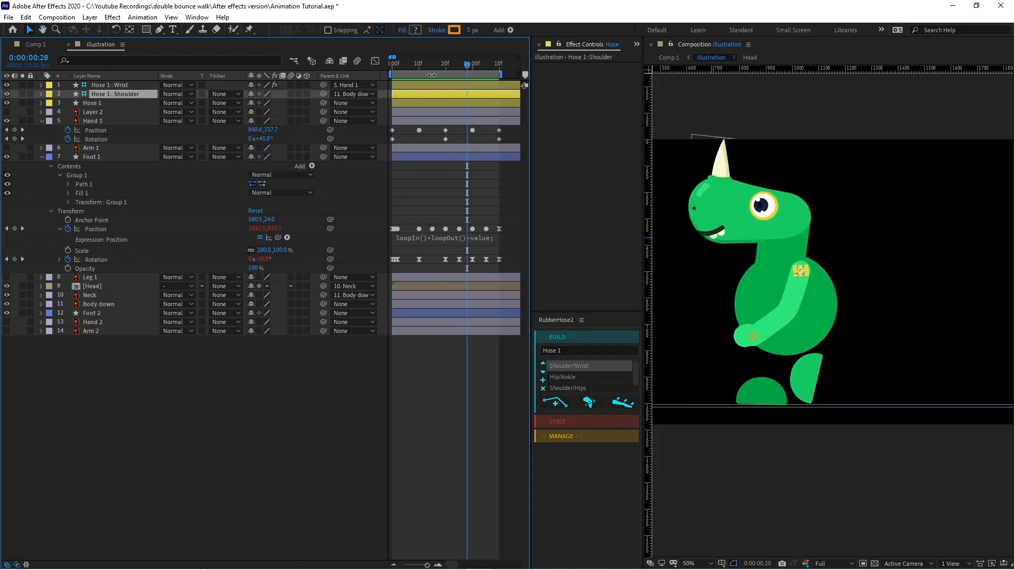
mouse_move(439, 69)
mouse_down()
mouse_move(419, 72)
mouse_move(445, 70)
mouse_up()
Keyframe the Hose 1 shoulder's Position at frame 0 and shift the shoulder forward toward the chest at frame 20
key(Home)
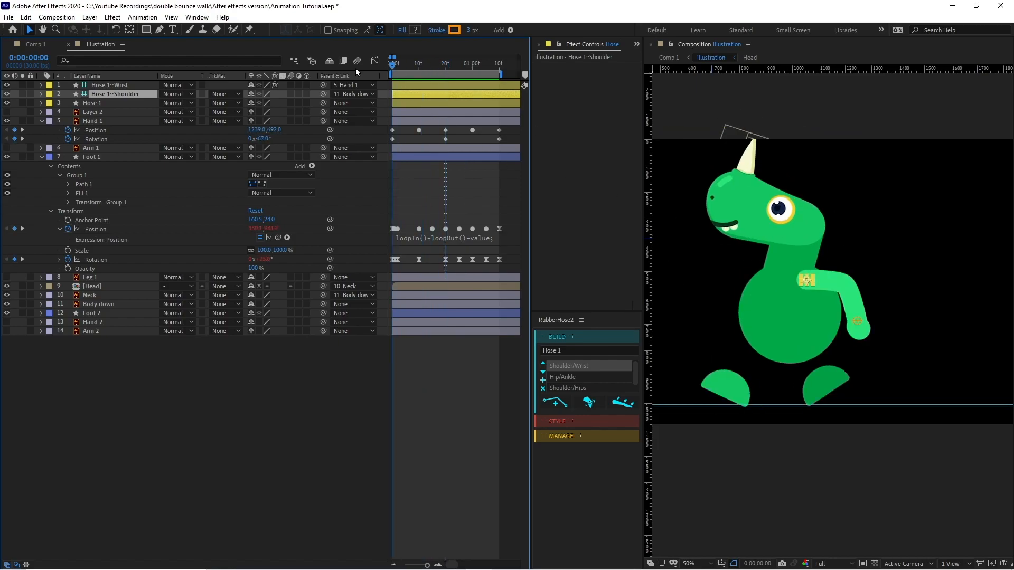
key(p)
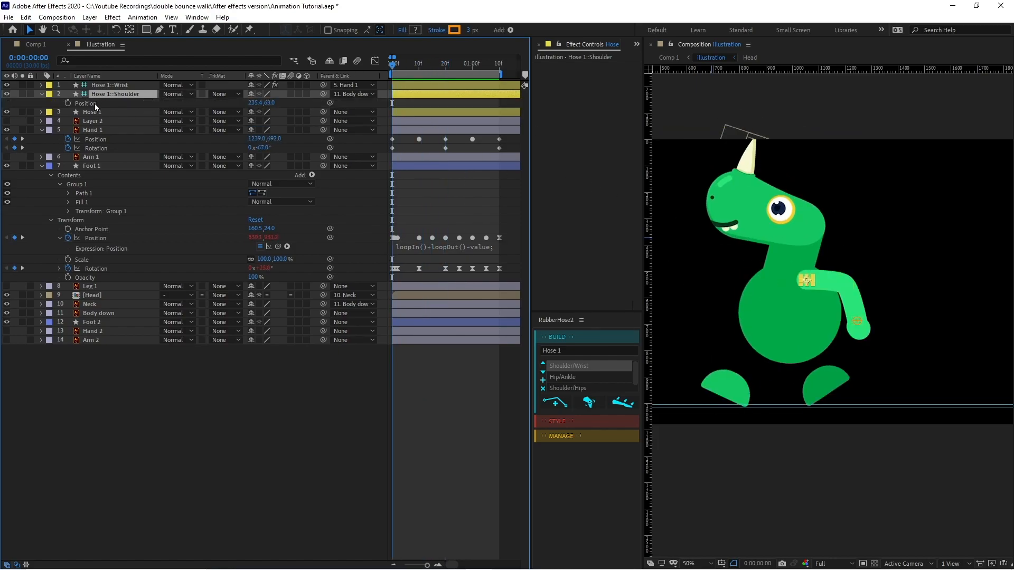
click(68, 102)
key(k)
key(k)
key(k)
key(k)
key(k)
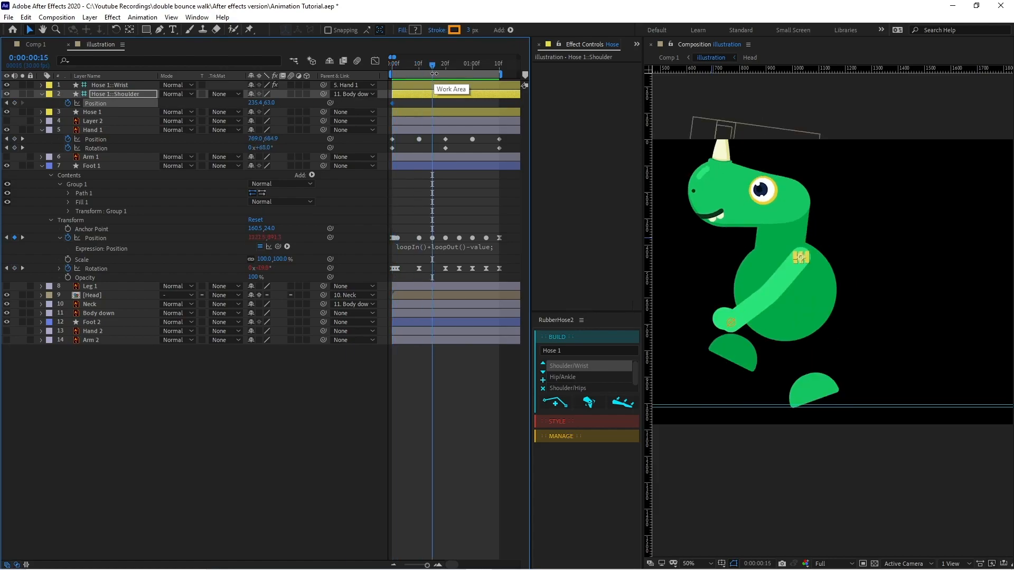
key(Left)
key(Left)
key(Left)
key(Left)
key(Left)
key(Left)
key(shift+Left)
key(shift+Left)
key(shift+Left)
key(shift+Left)
key(shift+Left)
key(shift+Left)
scroll(808, 280, up, 2)
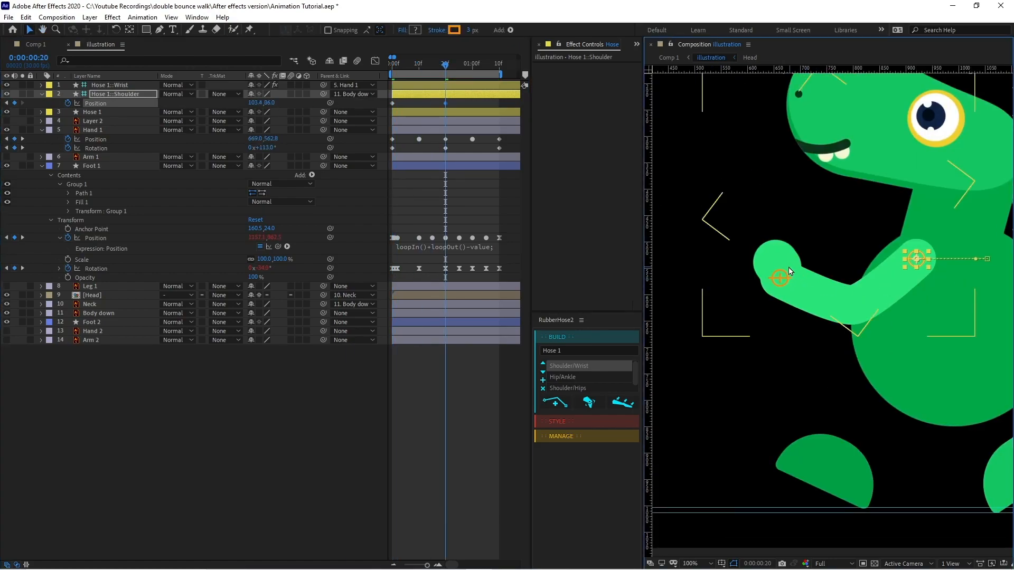
Reduce Hand 1's Rotation at frame 20 so the hand lines up with the forearm
click(439, 132)
drag(266, 148, 240, 150)
scroll(791, 282, down, 1)
Copy the shoulder's frame 0 Position keyframe to 0:00:01:10 and ease the shoulder's Position keyframes
drag(470, 64, 500, 66)
click(393, 104)
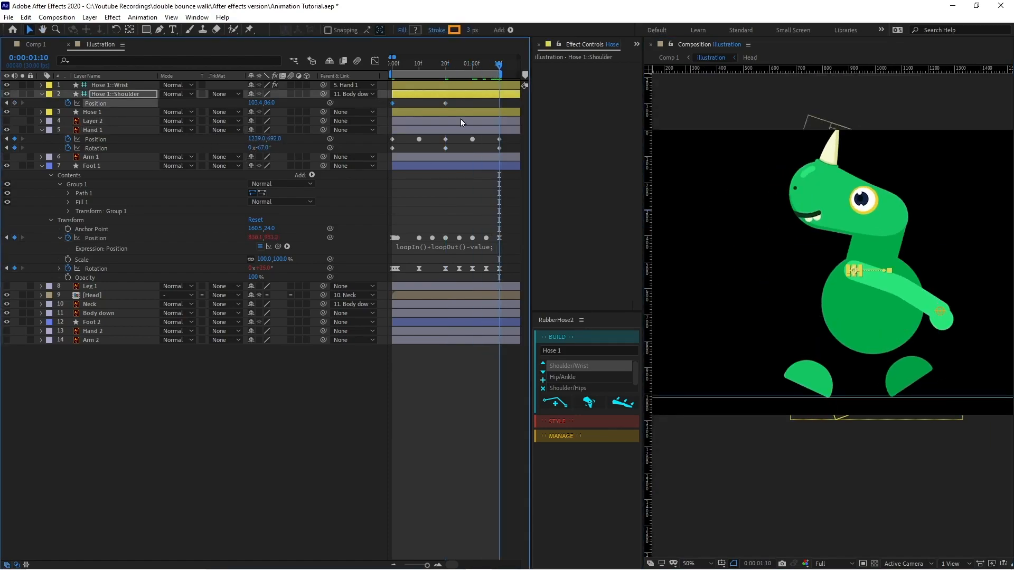
key(ctrl+v)
Copy Foot 1's expression loopIn()+loopOut()-value; to Hand 1's Position and Rotation and the Hose 1 shoulder's Position
click(441, 251)
key(ctrl+c)
click(434, 185)
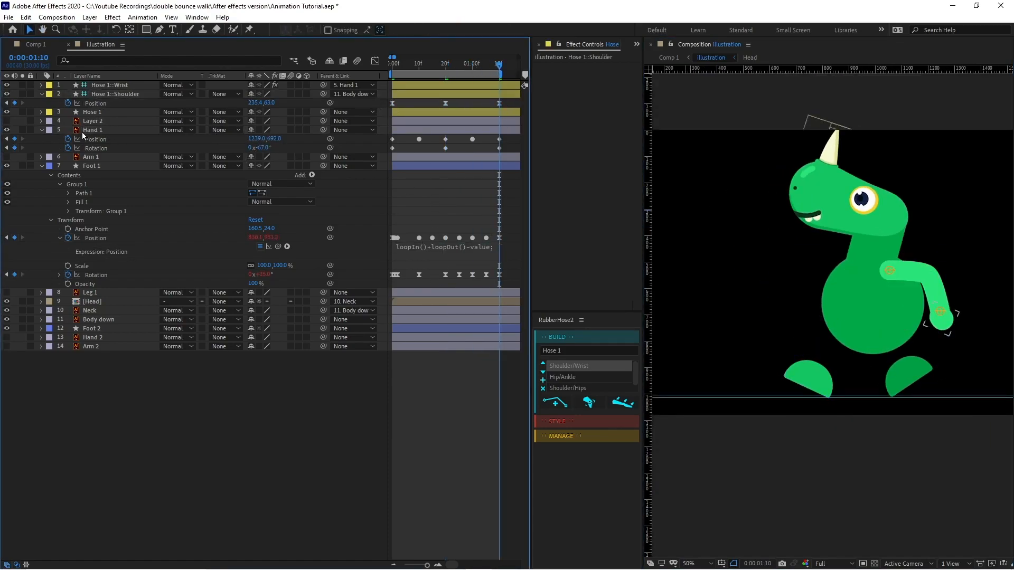
key(ctrl+v)
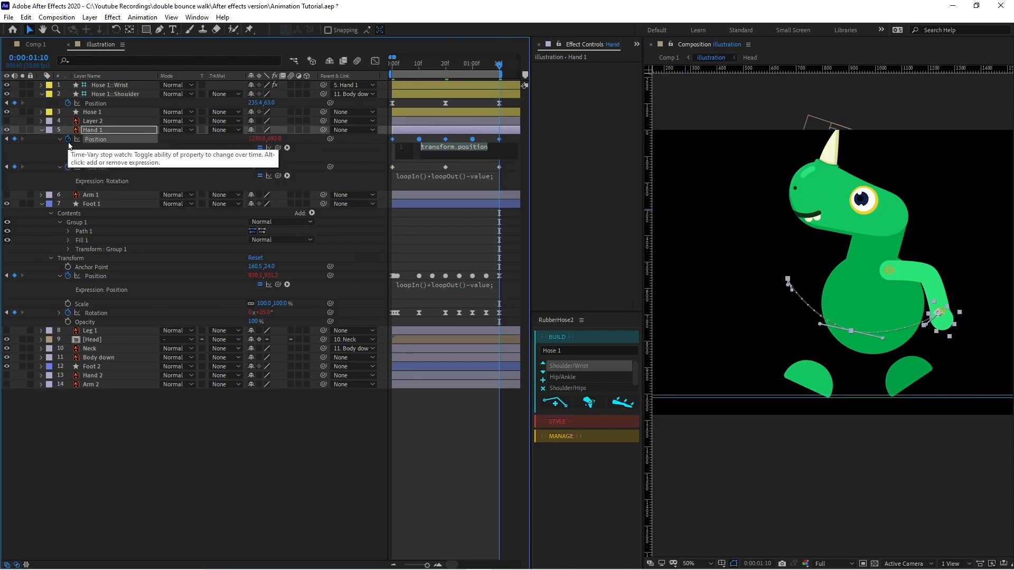
Easy-ease the frame 20 keyframes of the Hose 1 shoulder's Position and Hand 1's Position and Rotation, and preview the arm swing
click(392, 64)
click(446, 103)
shift+click(446, 159)
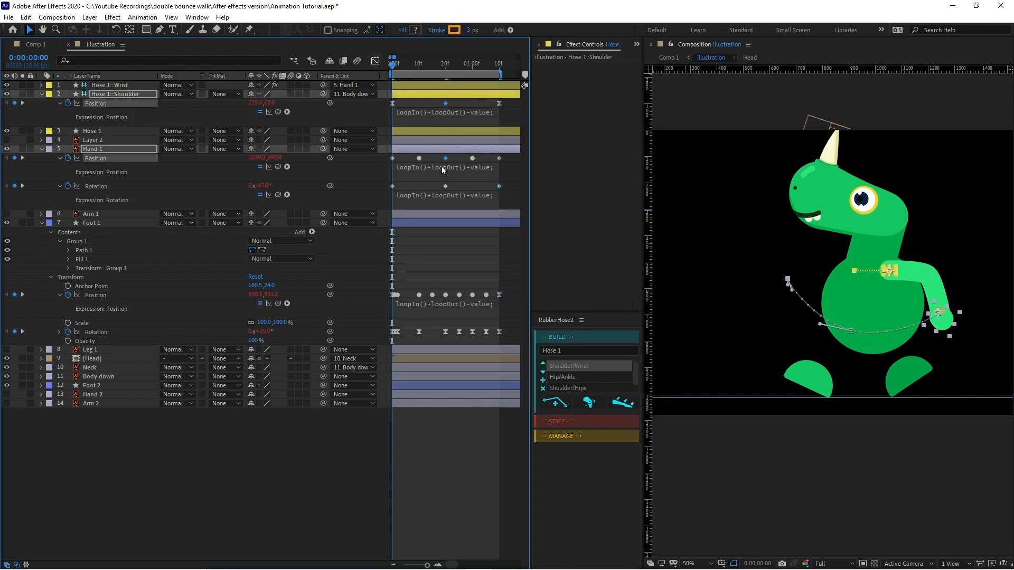
key(F9)
drag(458, 182, 432, 194)
key(F9)
click(444, 447)
key(space)
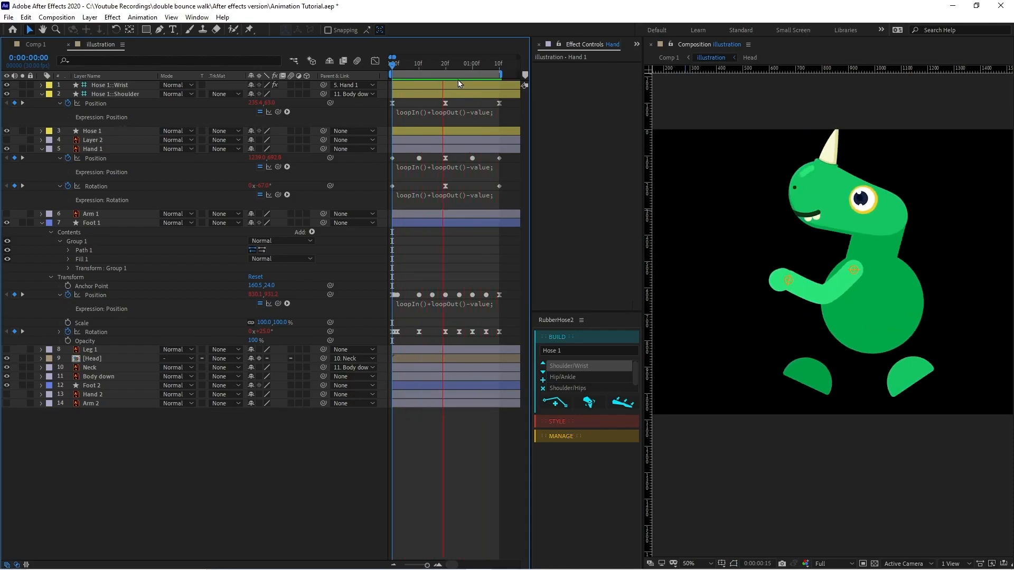
key(space)
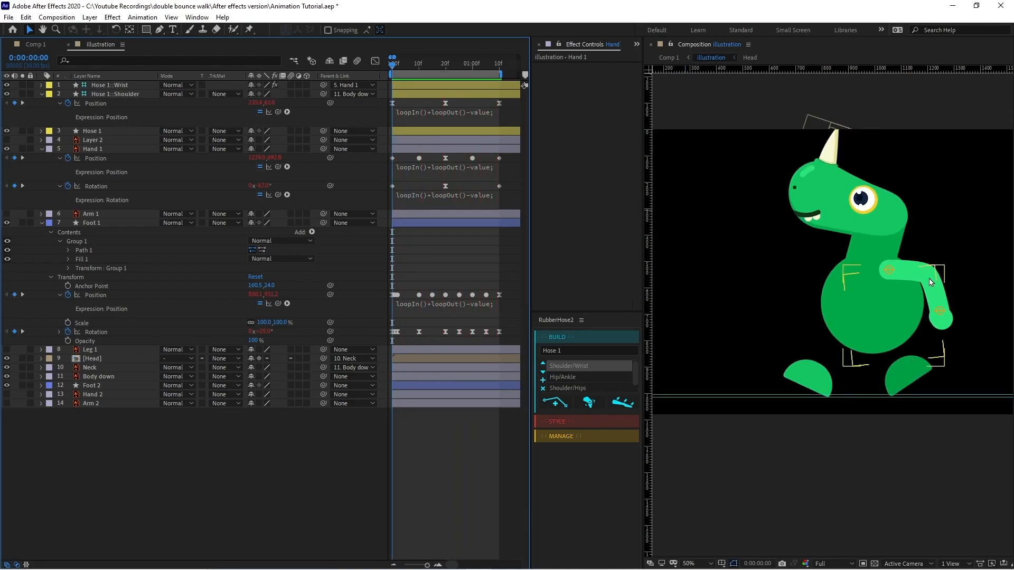
Set the Hose Length of the Hose 1 wrist controller to 350 so the arm bends less at frame 0
click(112, 131)
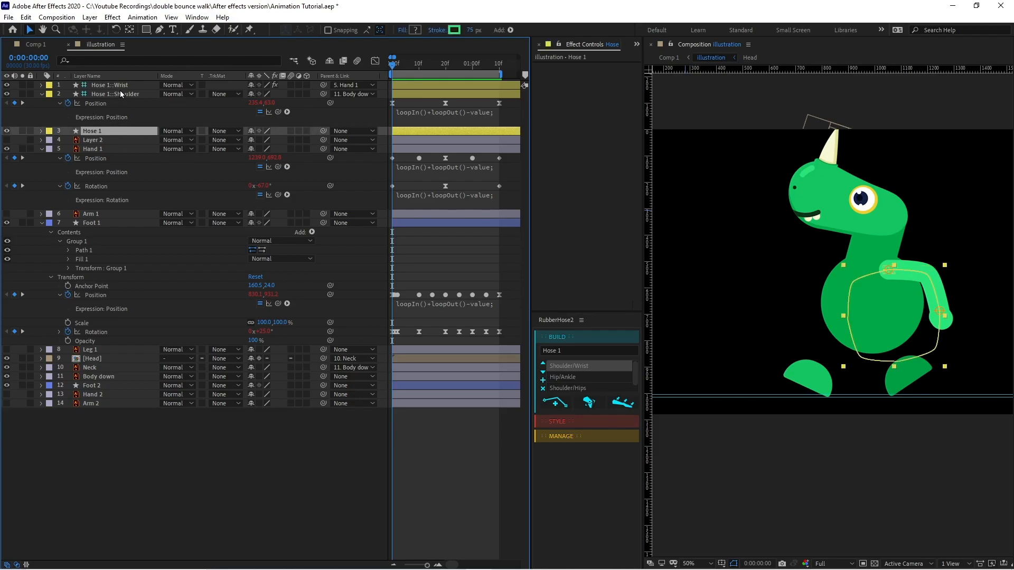
click(121, 95)
shift+click(122, 87)
drag(600, 77, 540, 206)
Move the Hose 1 shoulder's Position keyframes at frames 0 and 20 farther apart for a wider swing, and preview the walk
click(413, 97)
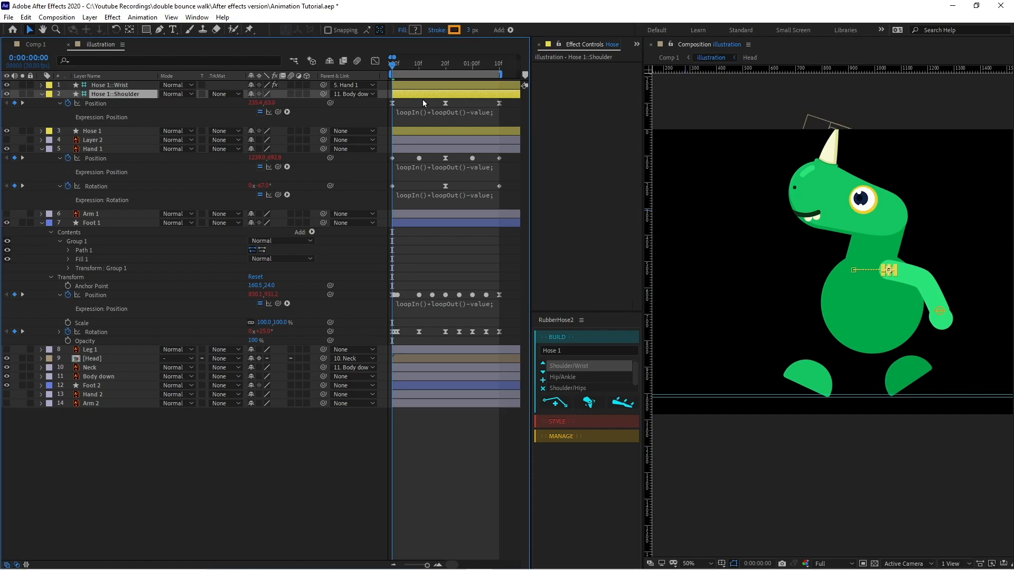
click(500, 103)
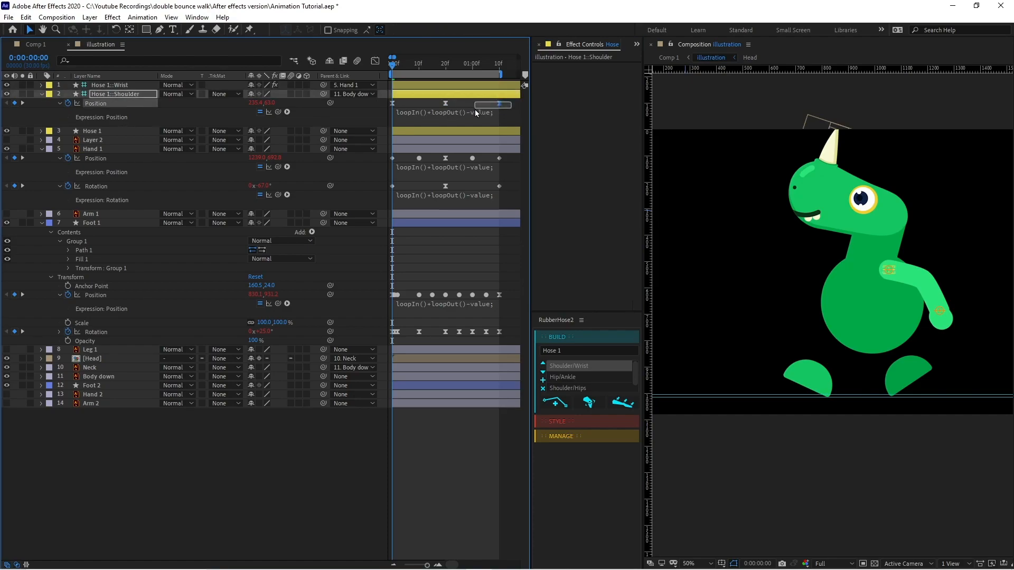
key(space)
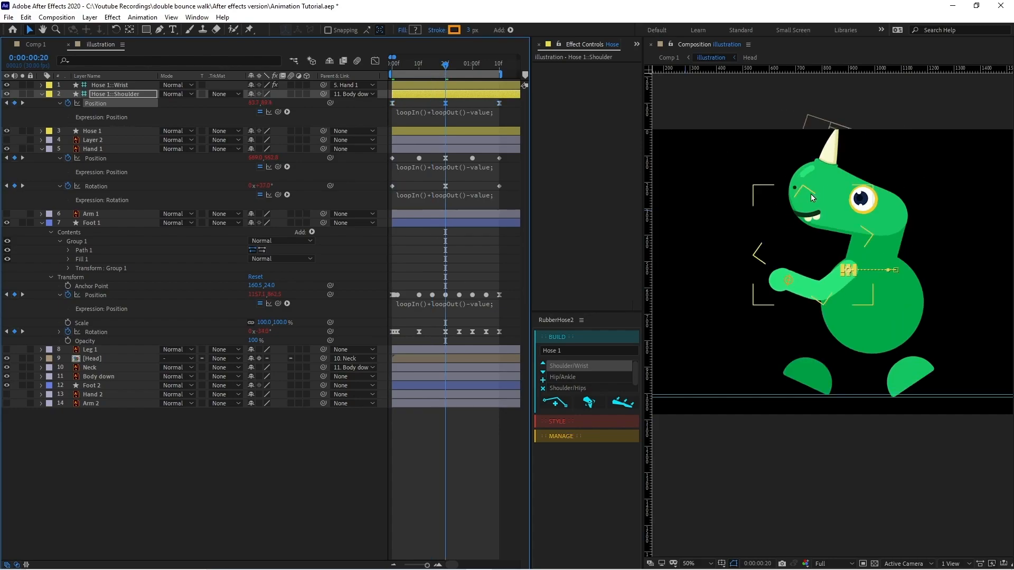
click(479, 157)
key(space)
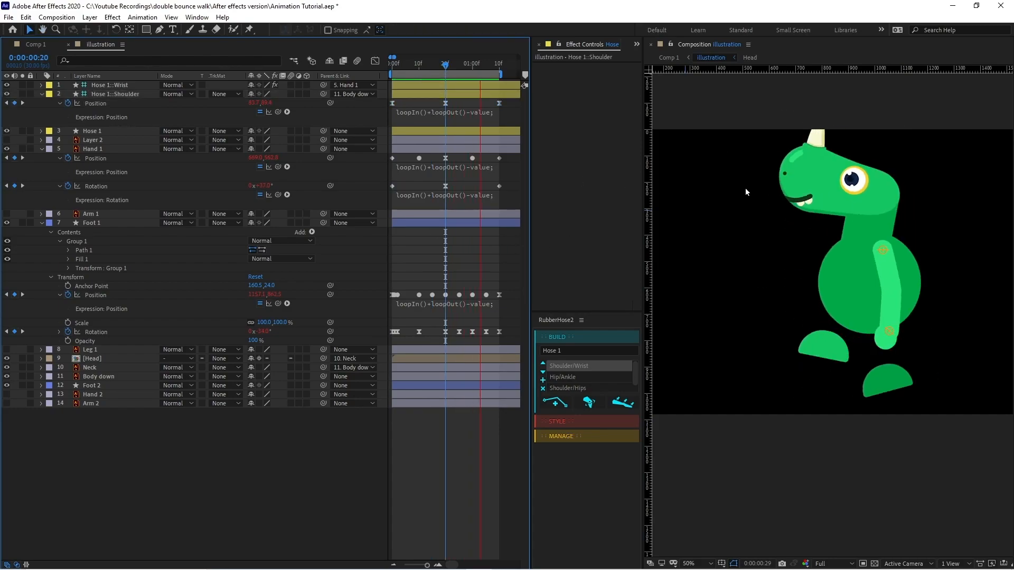
key(comma)
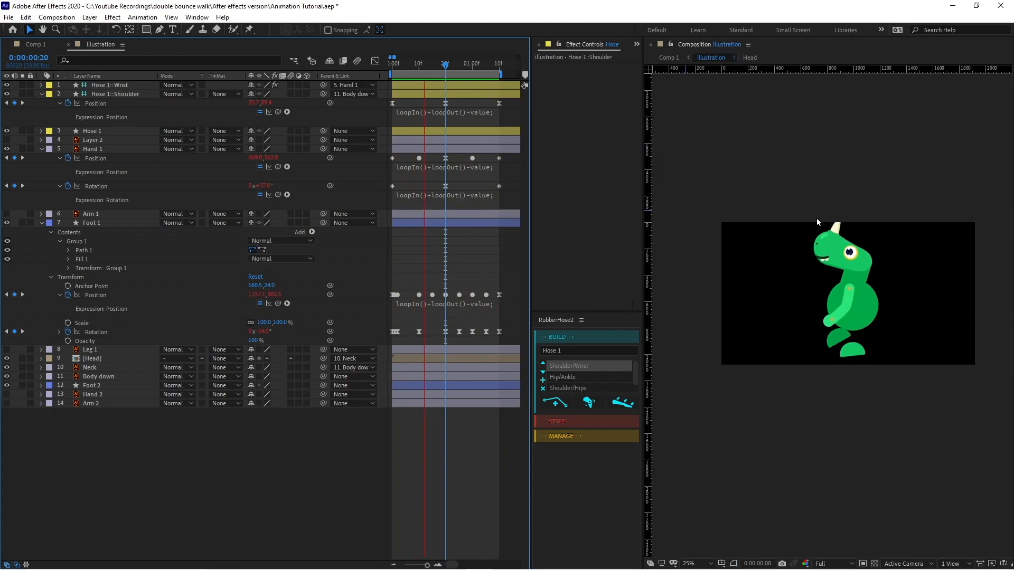
key(space)
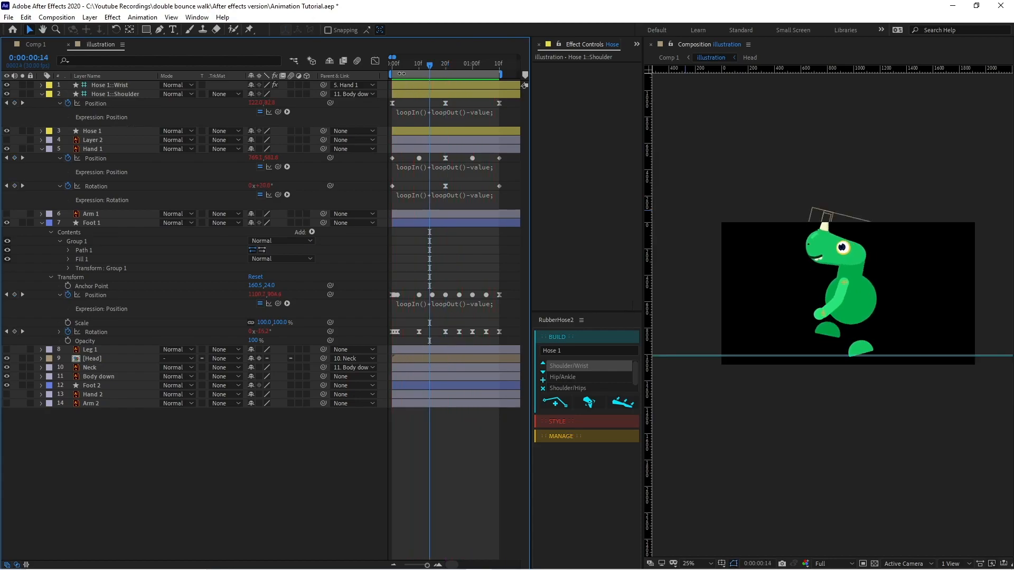
Duplicate the Hose 1 group with RubberHose and place the duplicated wrist, shoulder and hose layers beneath Foot 2
click(392, 64)
click(406, 131)
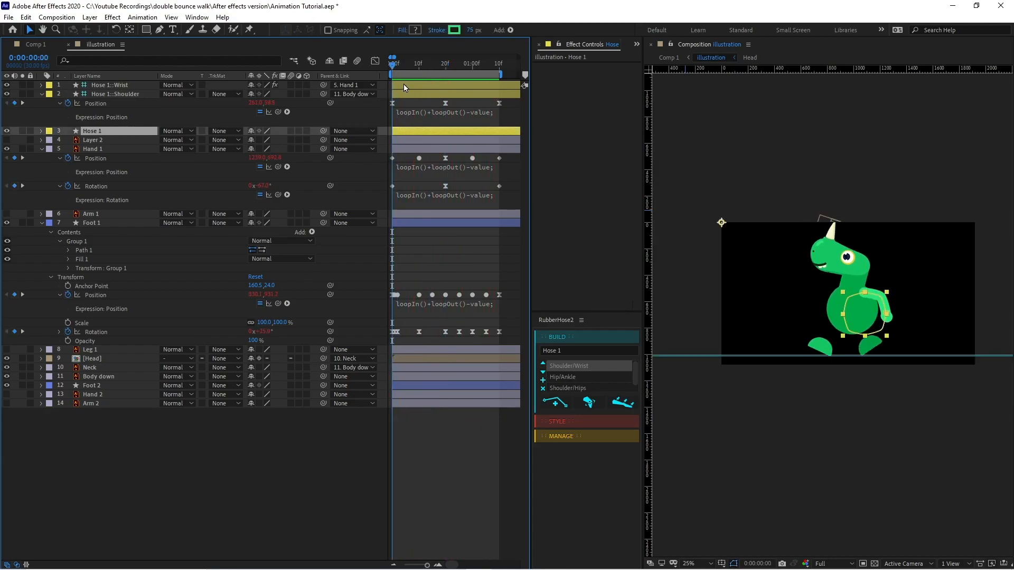
shift+click(404, 86)
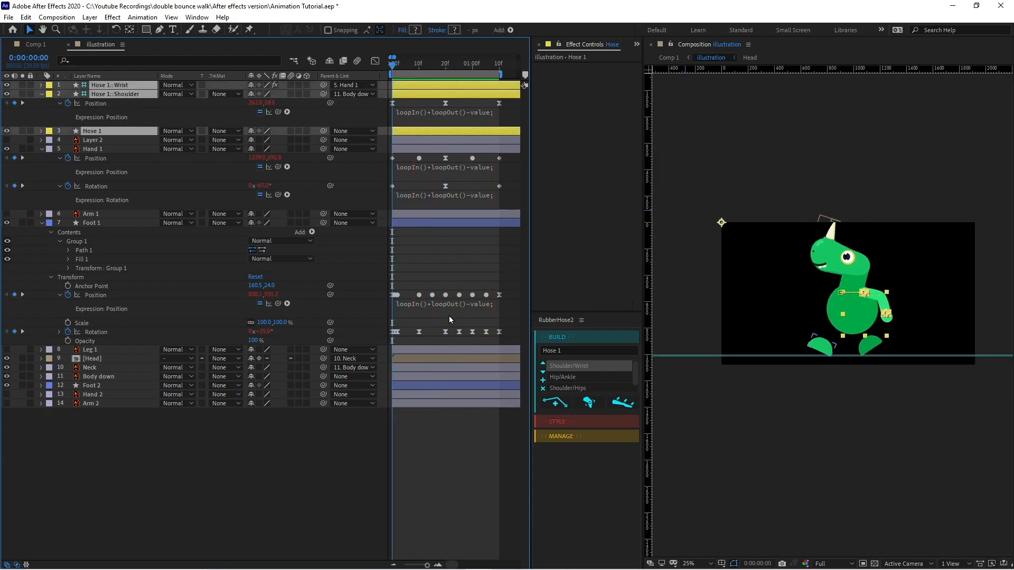
click(562, 436)
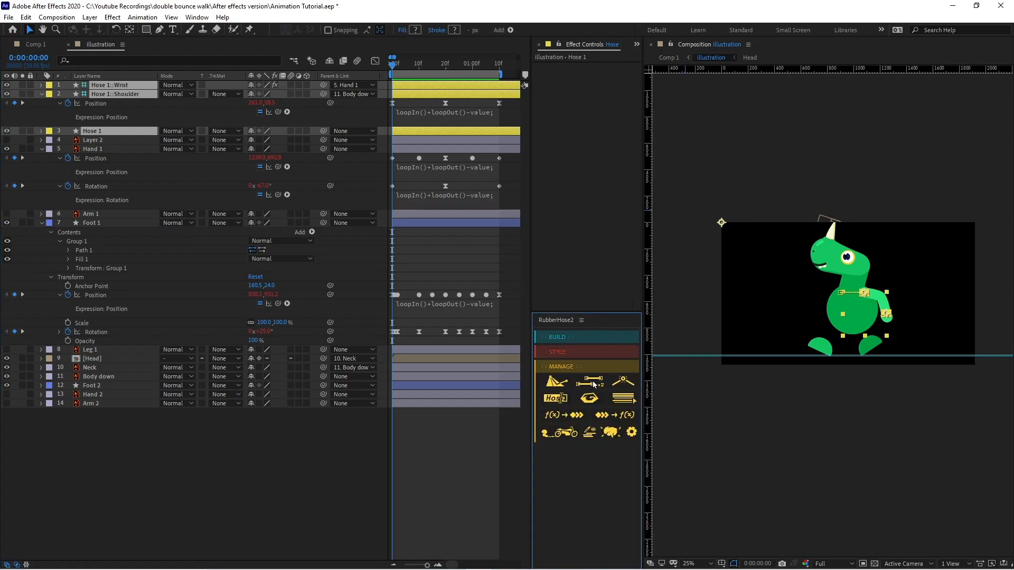
click(594, 384)
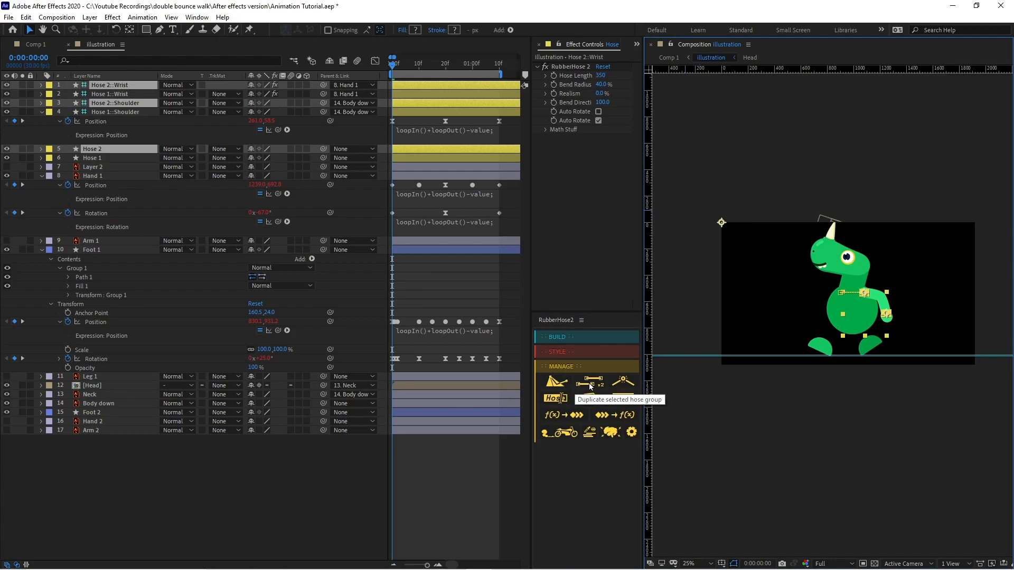
drag(129, 155, 158, 418)
Duplicate Hand 1, place the copy beneath Foot 2 and parent the Hose 2 wrist to it
click(100, 134)
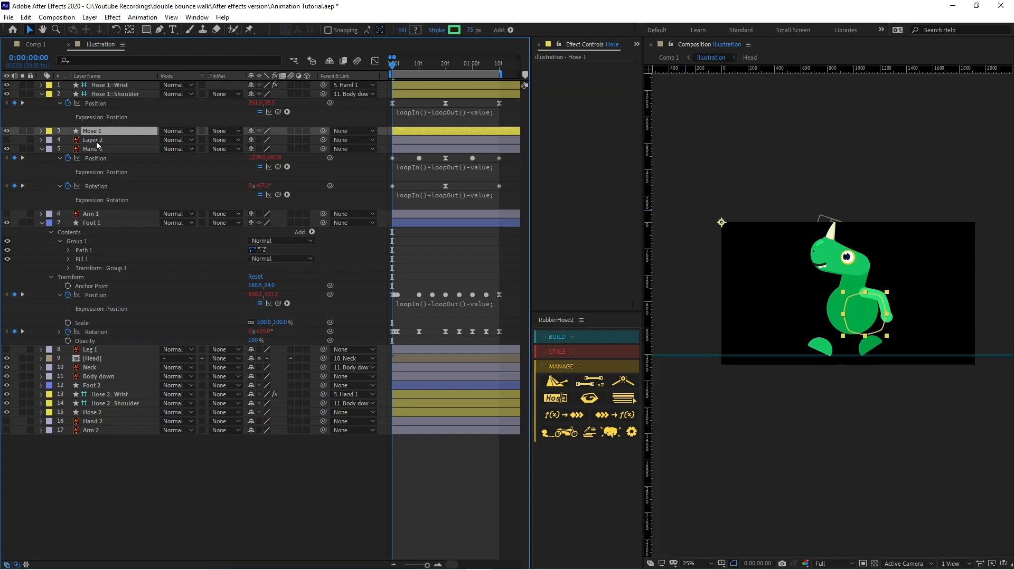
click(100, 150)
key(ctrl+d)
drag(101, 151, 136, 407)
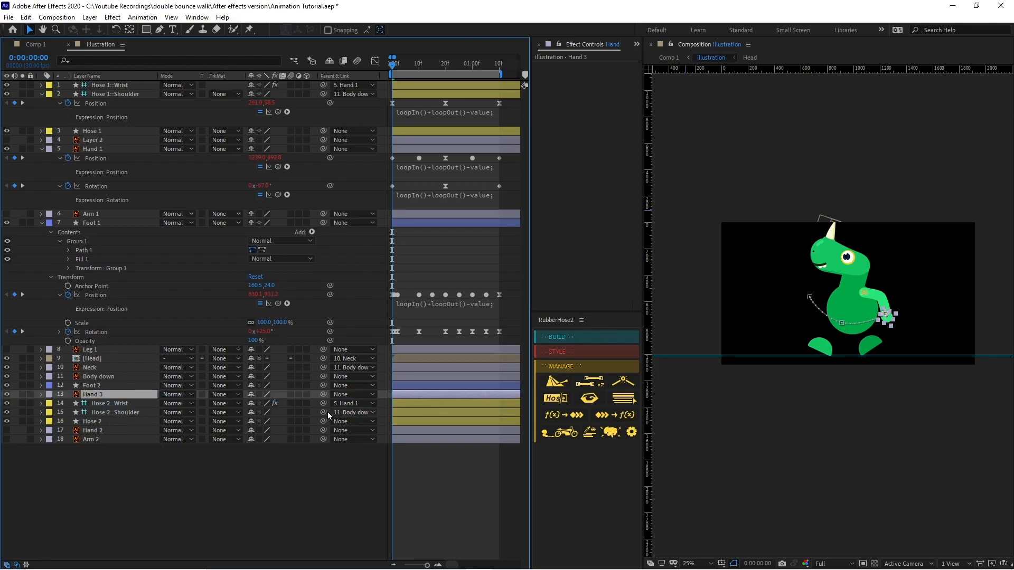
drag(323, 405, 118, 397)
Shift all keyframes of Hand 3 and the Hose 2 shoulder so that they start at frame 20
shift+click(112, 421)
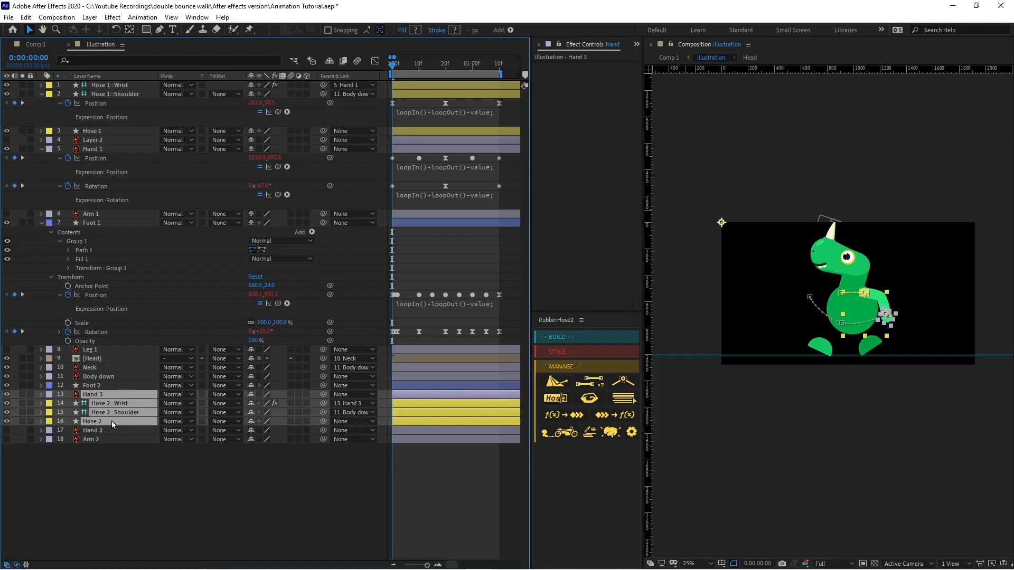
key(u)
drag(502, 399, 378, 457)
click(446, 63)
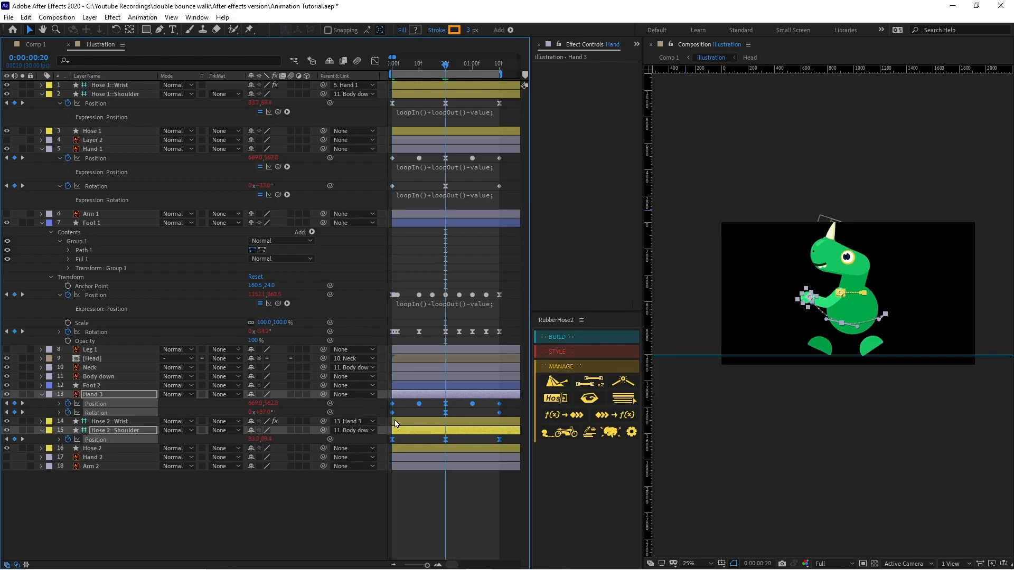
drag(393, 405, 447, 407)
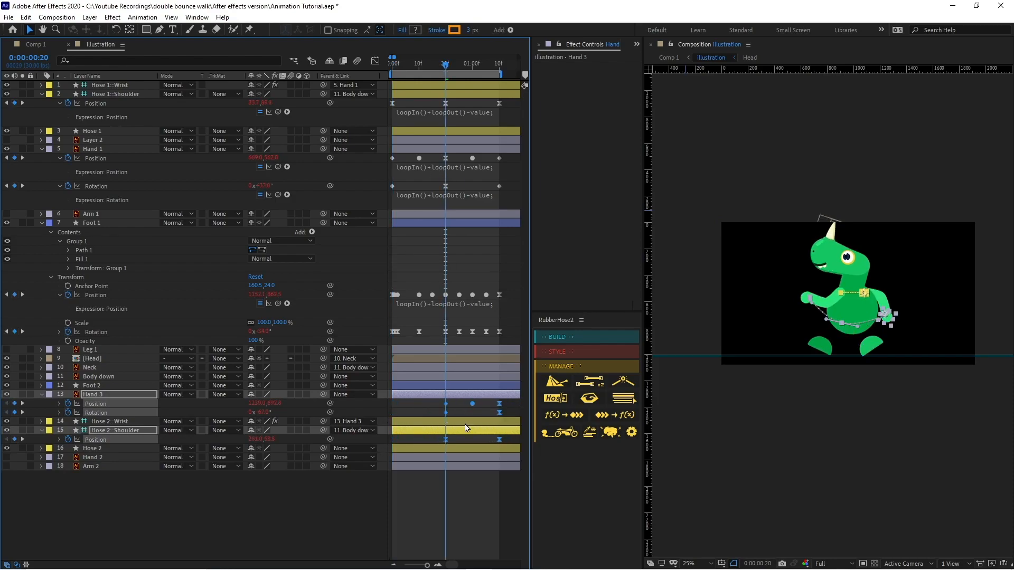
Delay the Position and Rotation keyframes of both hands and the Position keyframes of both shoulders by two frames, and preview the walk
drag(505, 106, 391, 191)
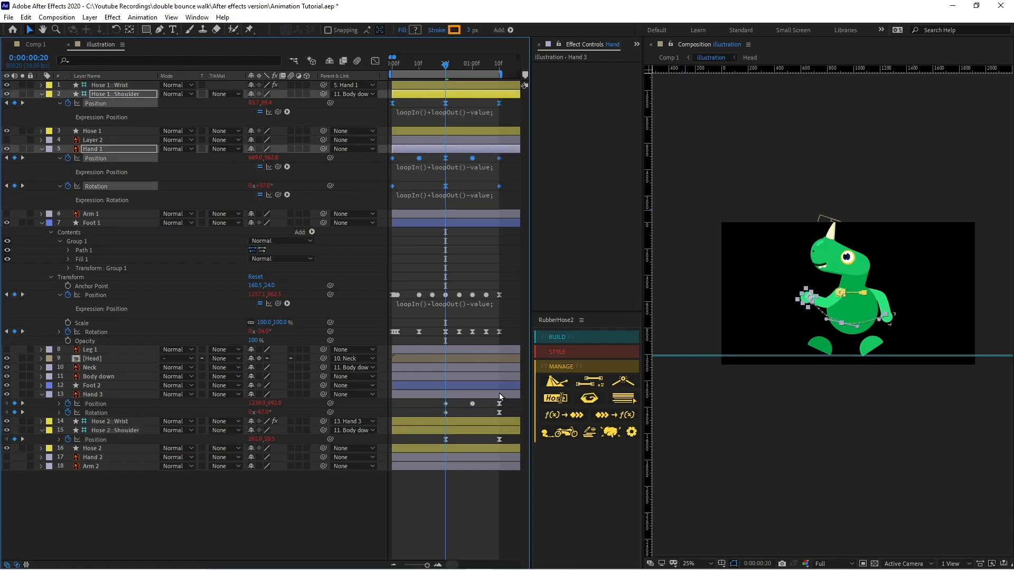
scroll(499, 396, down, 3)
shift+drag(470, 403, 416, 413)
scroll(414, 428, up, 2)
key(Page_Down)
key(Page_Down)
click(425, 407)
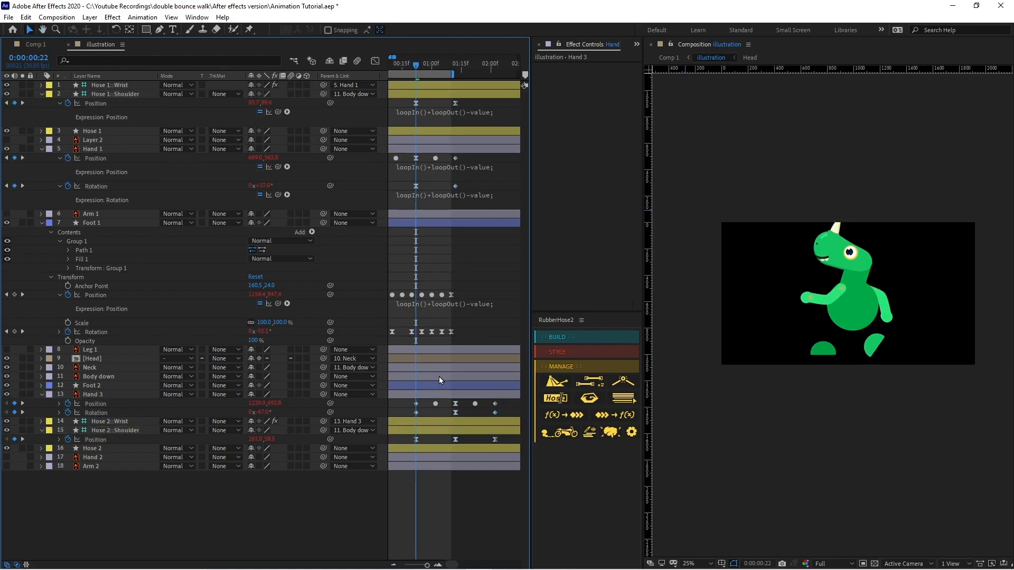
key(space)
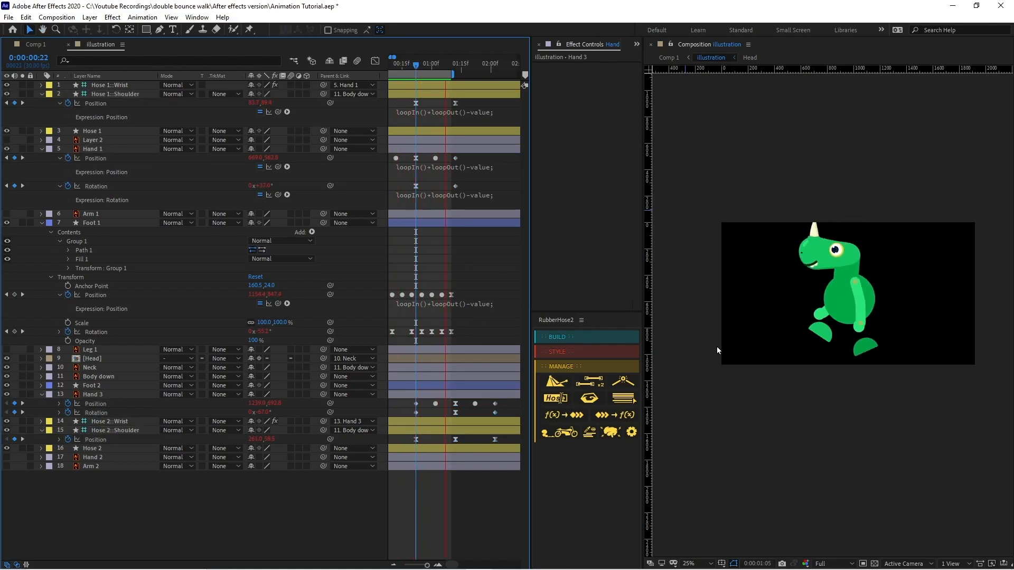